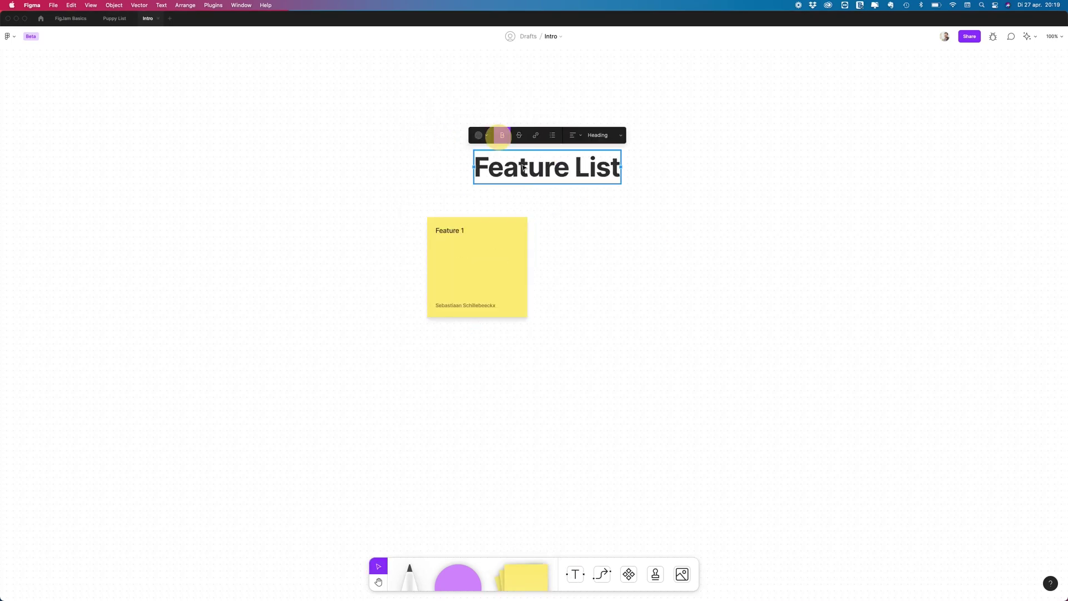
- Move the Feature List heading above the stickies and duplicate a sticky as Feature 3
left_click_drag(582, 163, 515, 183)
left_click(496, 255)
key("super+d")
left_click_drag(632, 262, 785, 230)
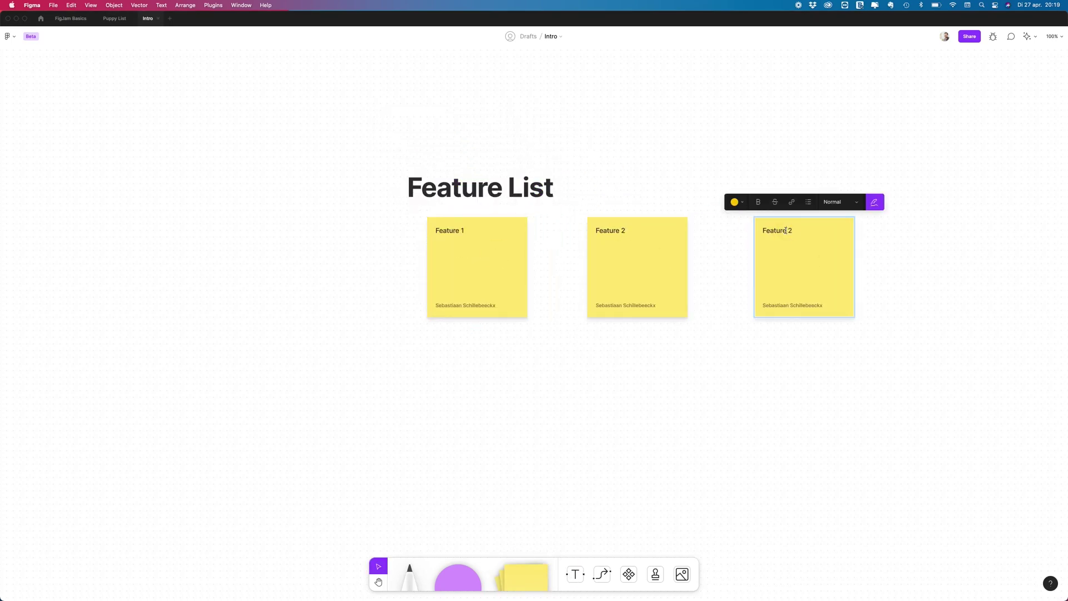
- Connect Feature 1 to Feature 2 with a curved arrow and Feature 2 to Feature 3
left_click(503, 262)
key("x")
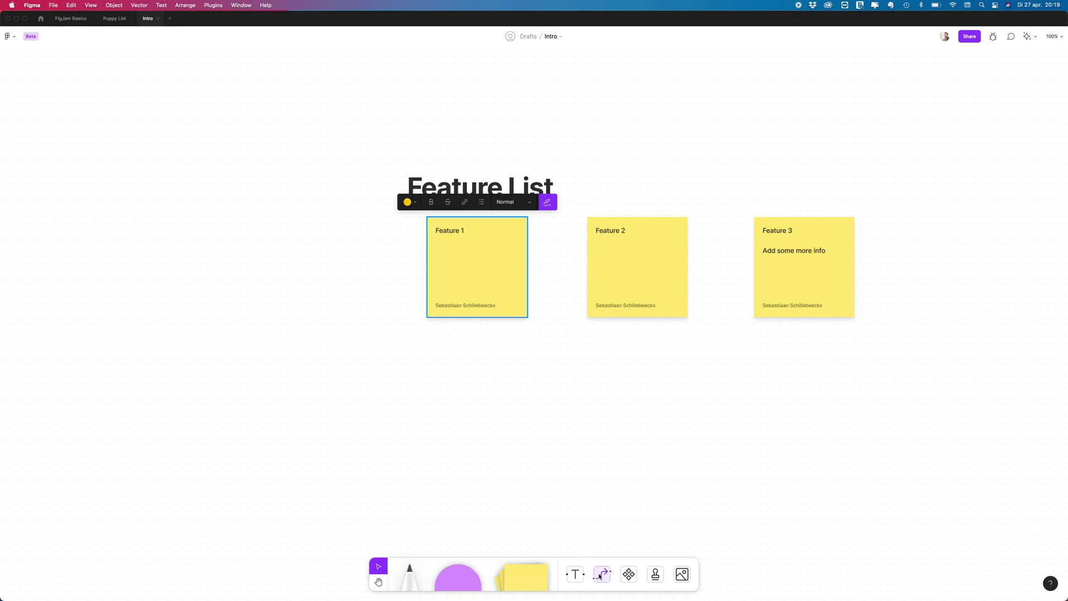
left_click_drag(527, 267, 587, 267)
left_click_drag(688, 267, 760, 274)
left_click_drag(558, 267, 558, 297)
- Label the Feature 2–3 arrow 'Flowing', sketch a red outline, and insert a photo
double_click(721, 267)
type("Flowing")
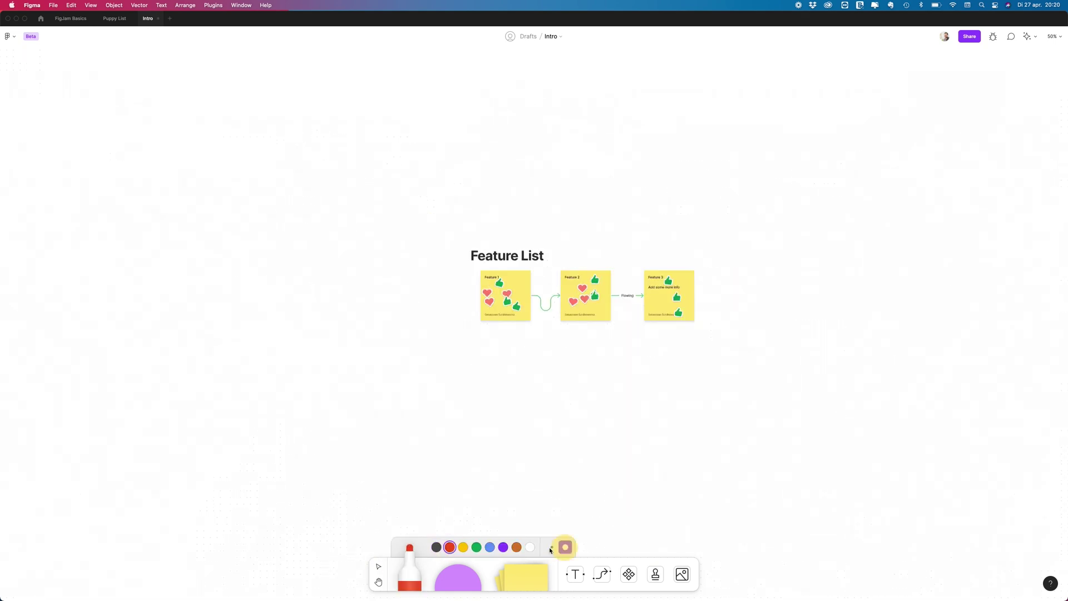
left_click_drag(384, 298, 408, 306)
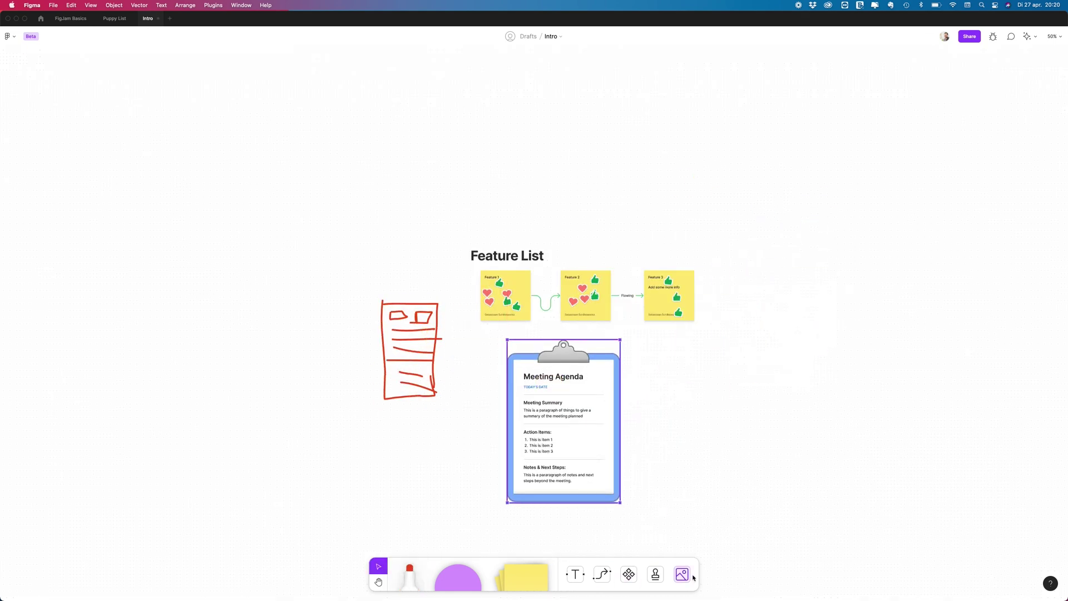
left_click(682, 574)
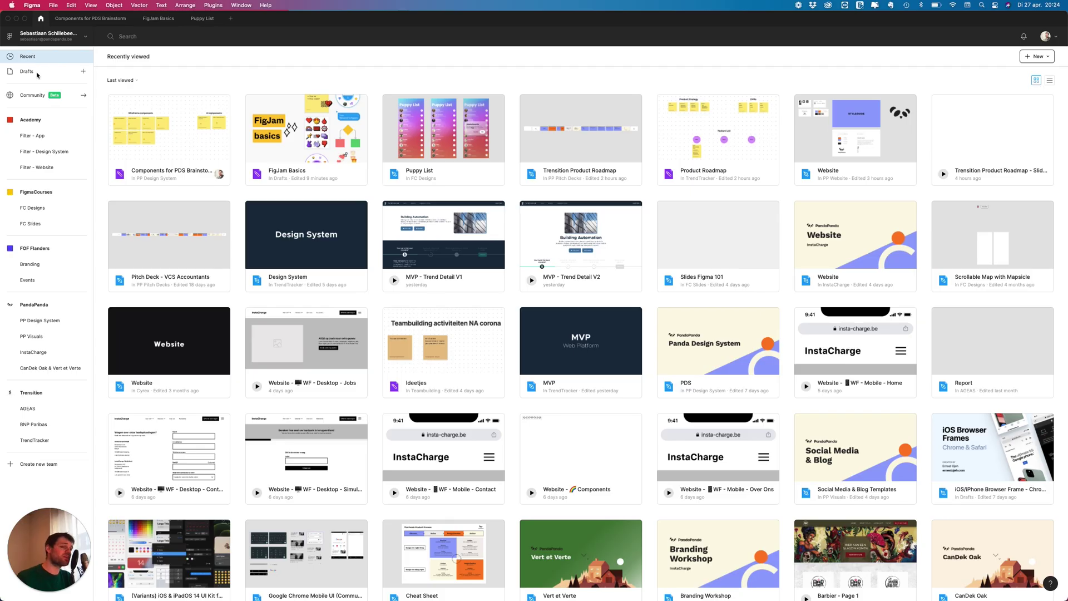
- Open Community and scroll down and back up through the FigJam template gallery
left_click(32, 95)
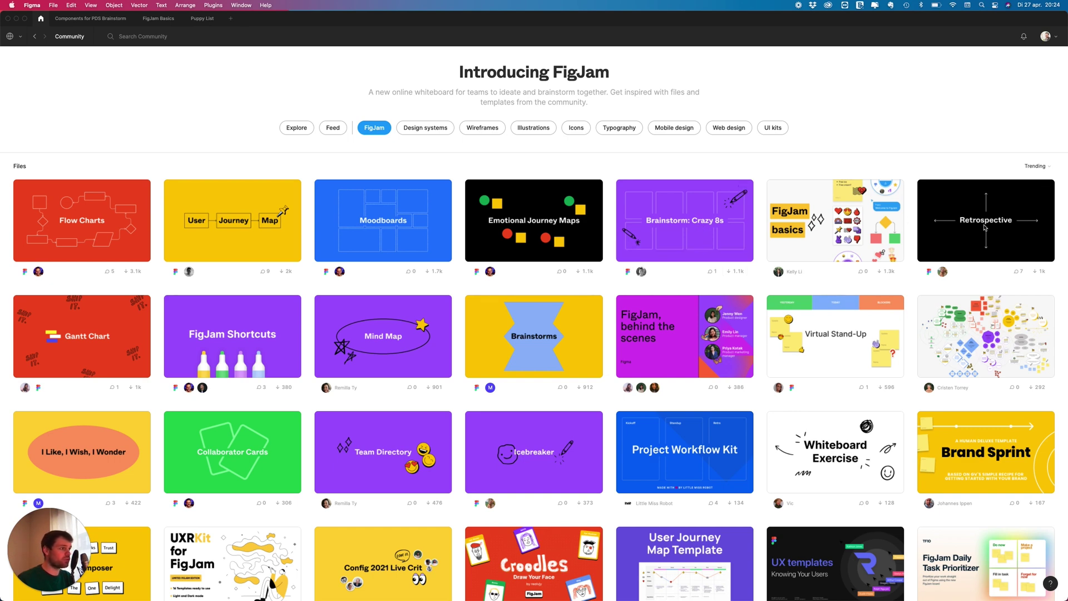
scroll(834, 222, "down", 5)
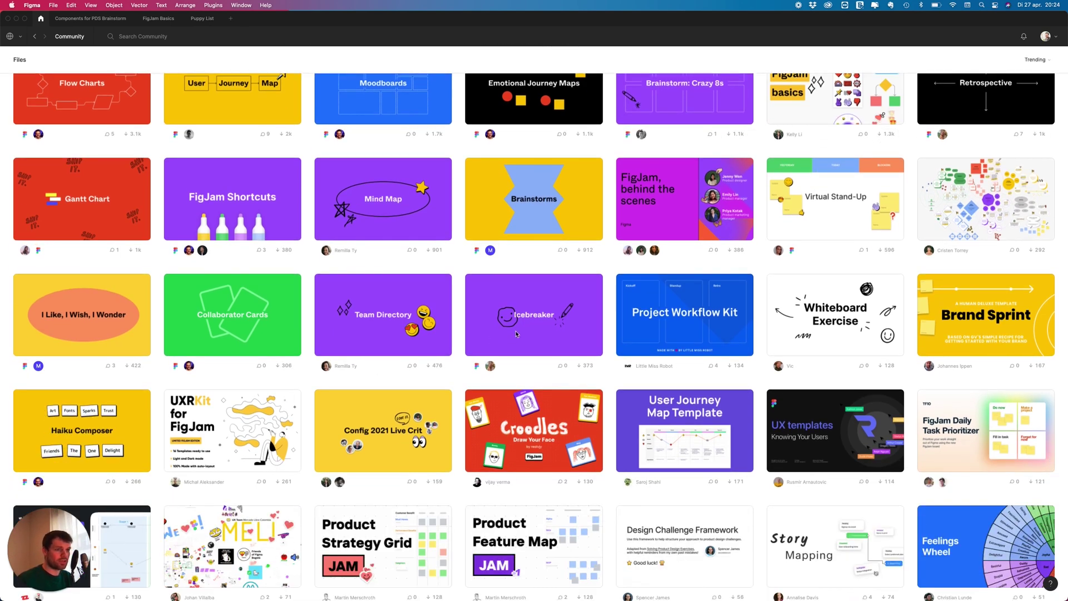
scroll(328, 385, "down", 5)
scroll(516, 334, "down", 3)
scroll(516, 335, "down", 10)
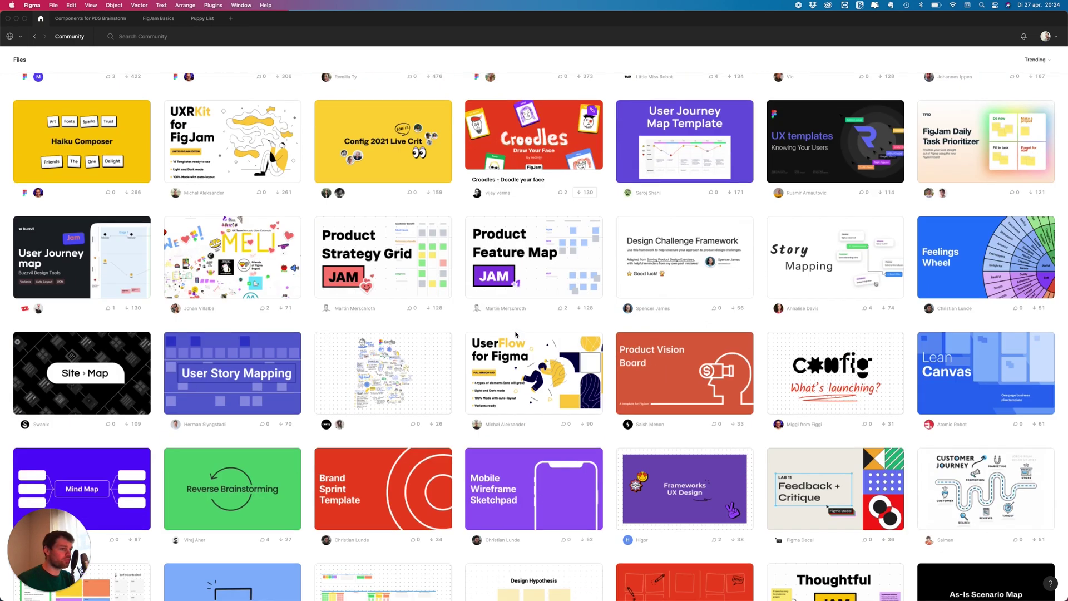
scroll(515, 334, "down", 2)
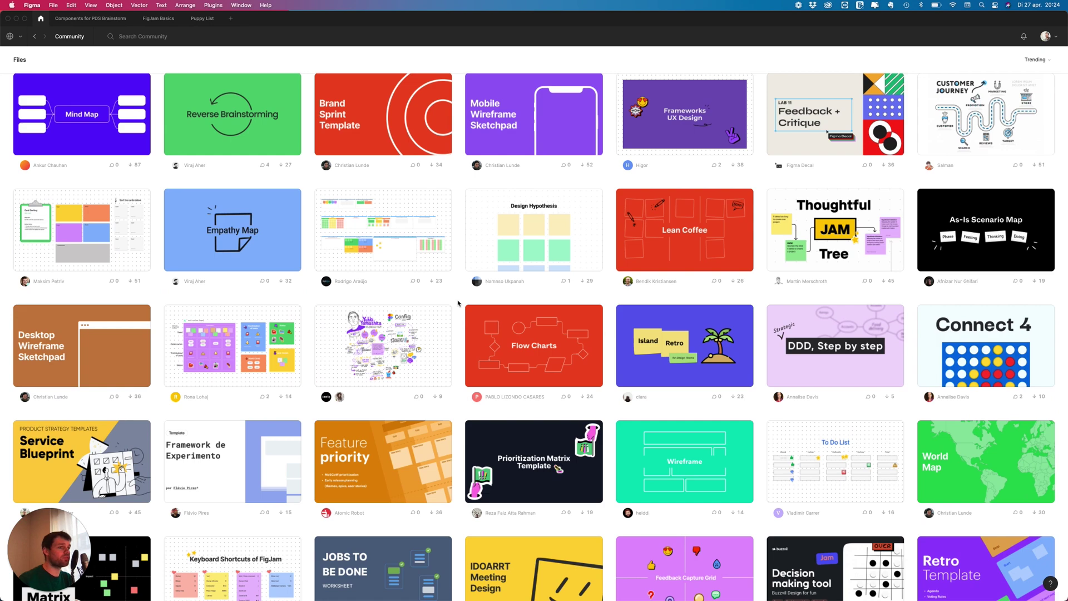
scroll(465, 310, "down", 4)
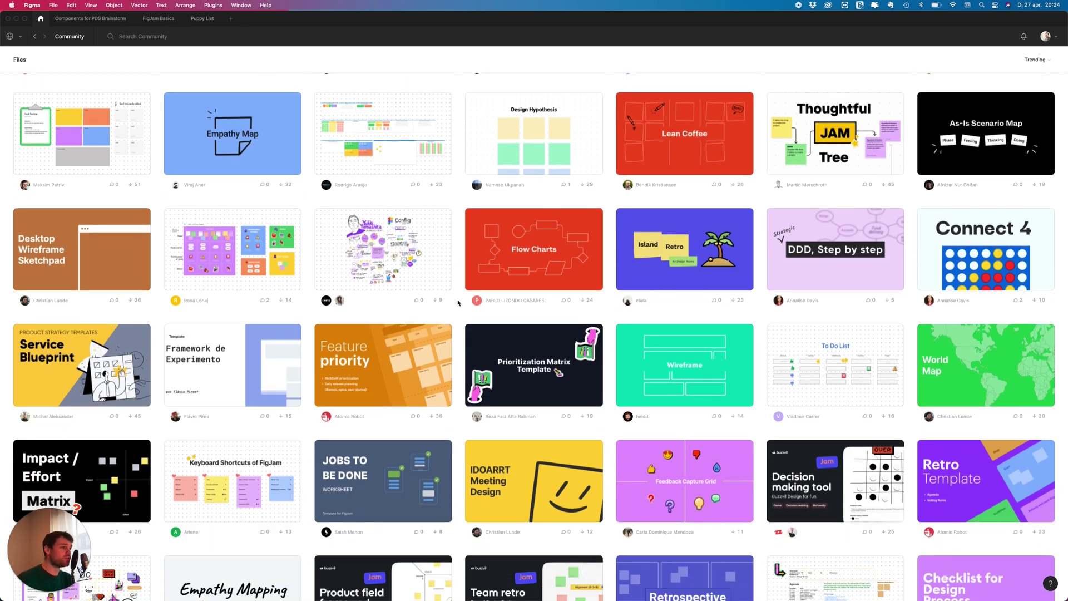
scroll(606, 305, "down", 5)
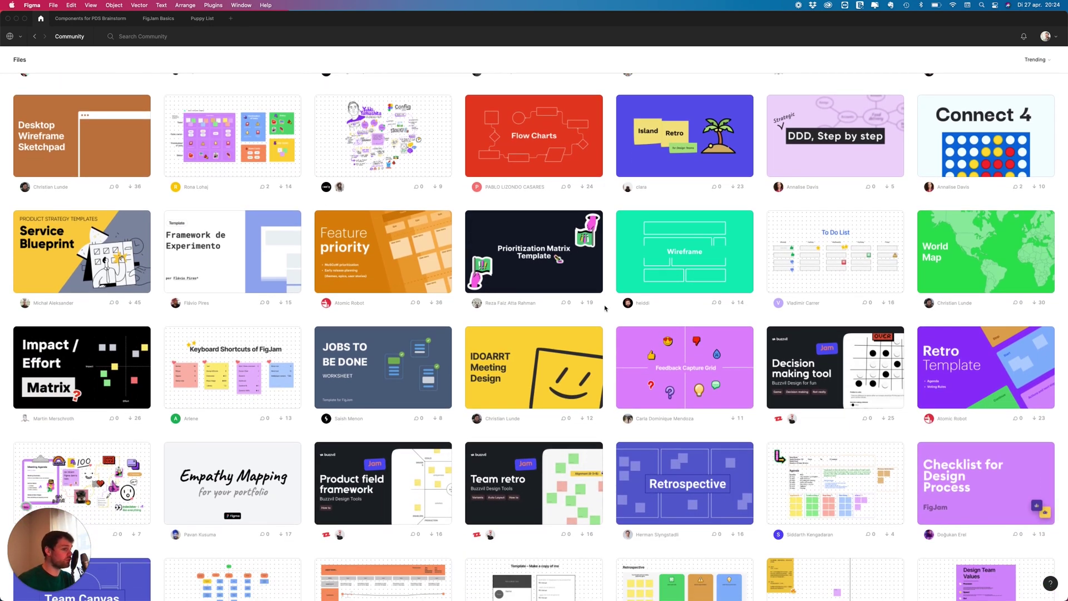
scroll(605, 308, "down", 18)
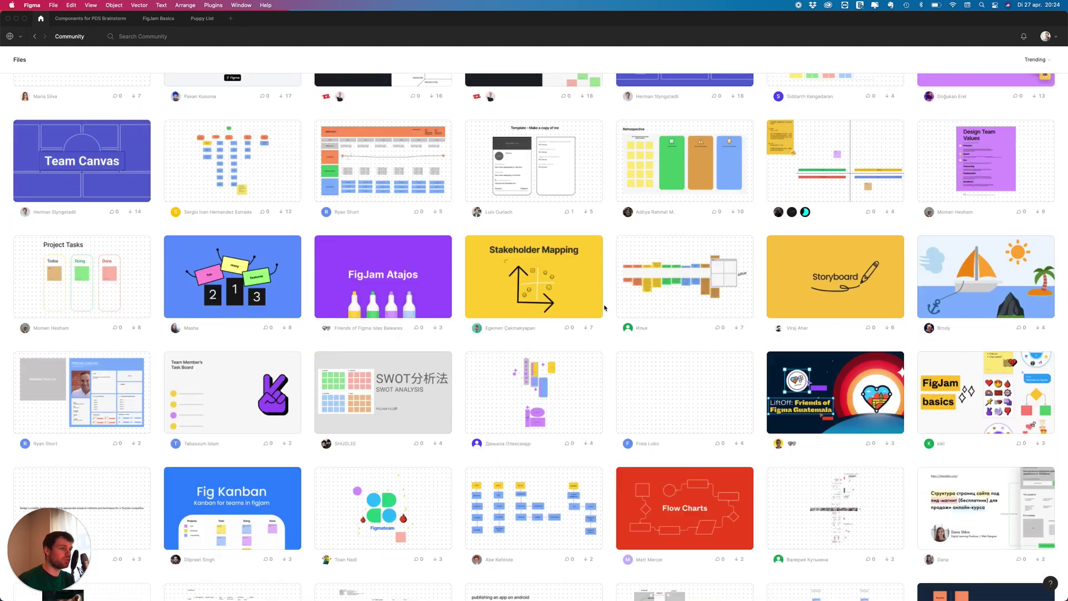
scroll(608, 309, "up", 9)
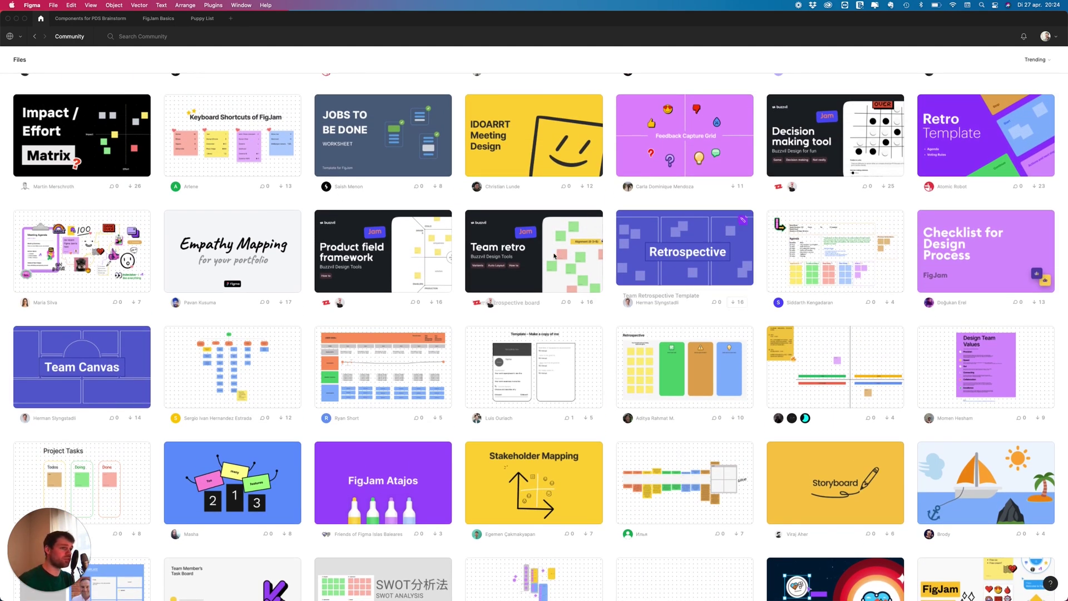
scroll(407, 280, "down", 1)
scroll(408, 279, "down", 9)
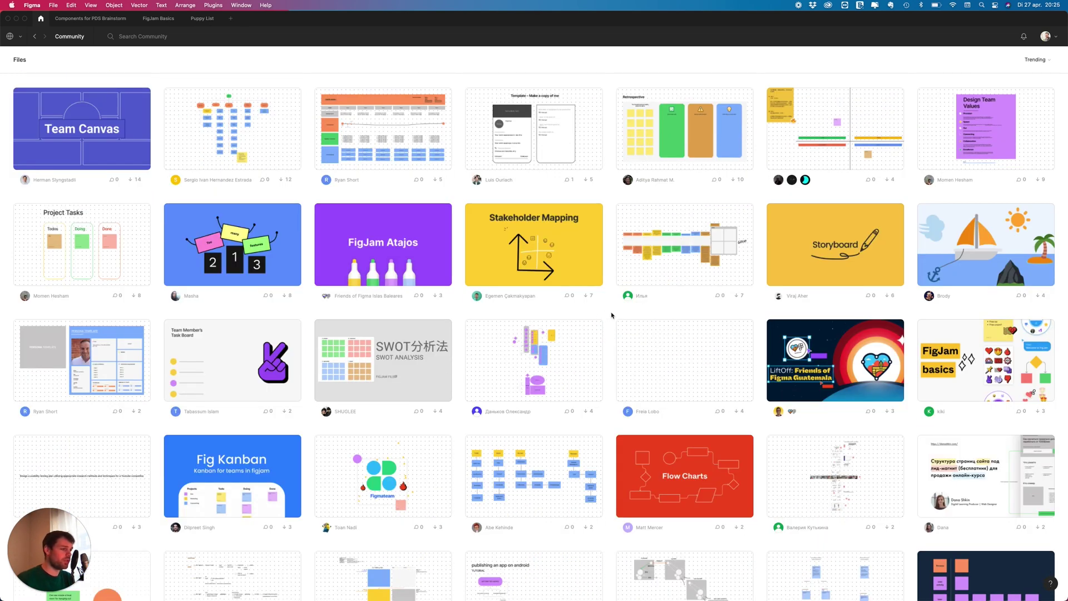
scroll(611, 315, "down", 10)
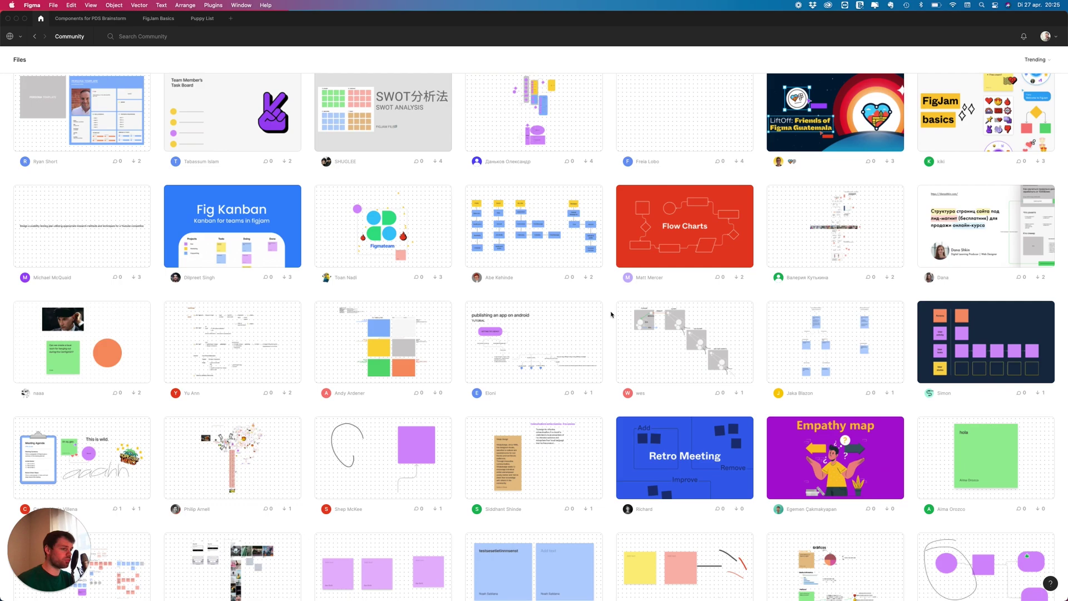
scroll(611, 315, "up", 20)
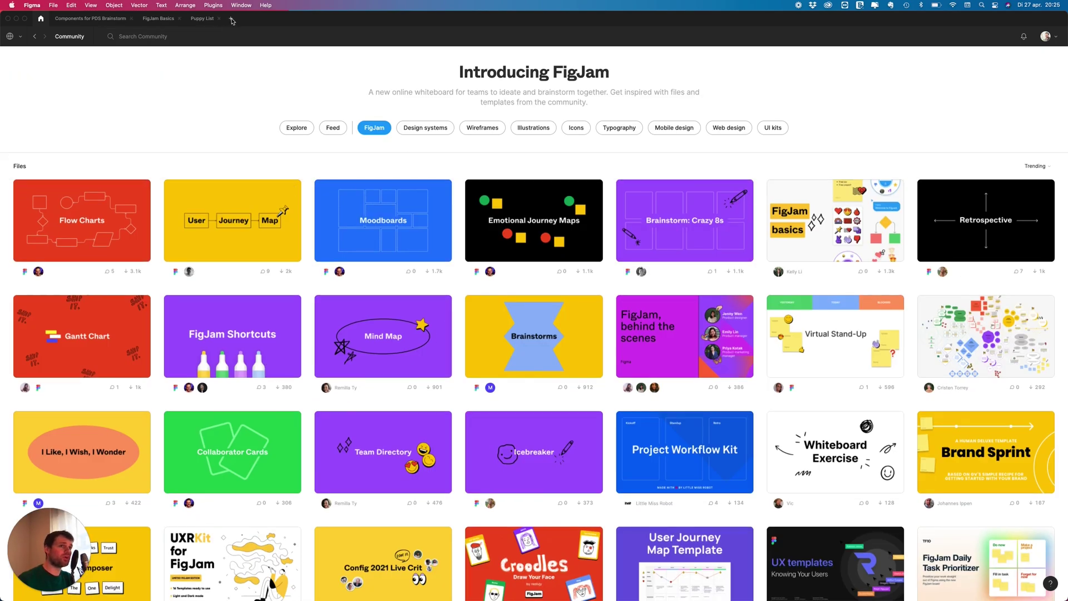
- Open and close a blank tab, then go to PandaPanda's PP Design System project
left_click(232, 19)
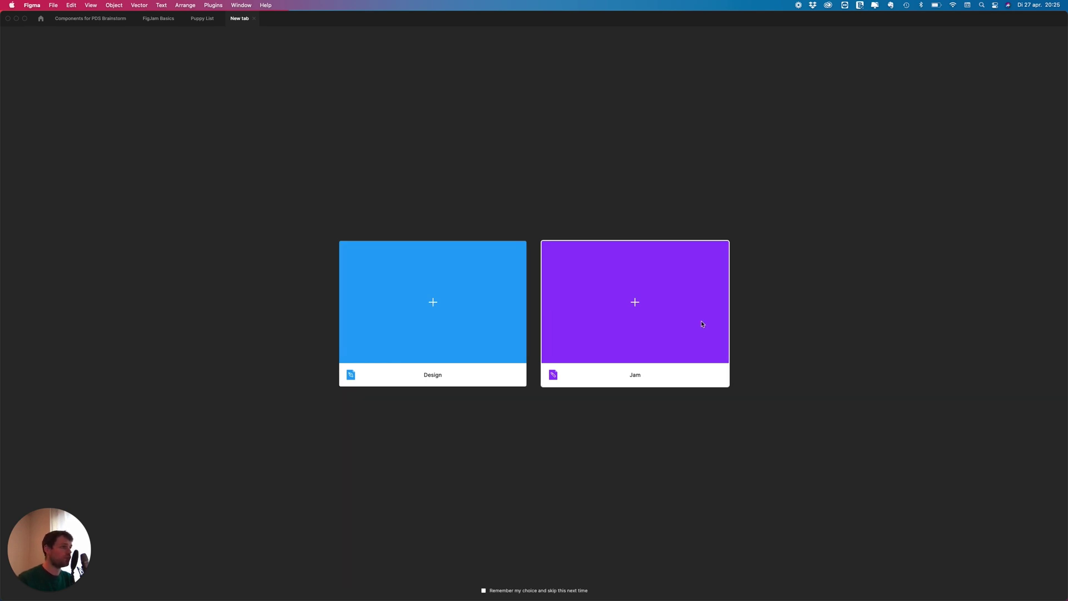
left_click(40, 19)
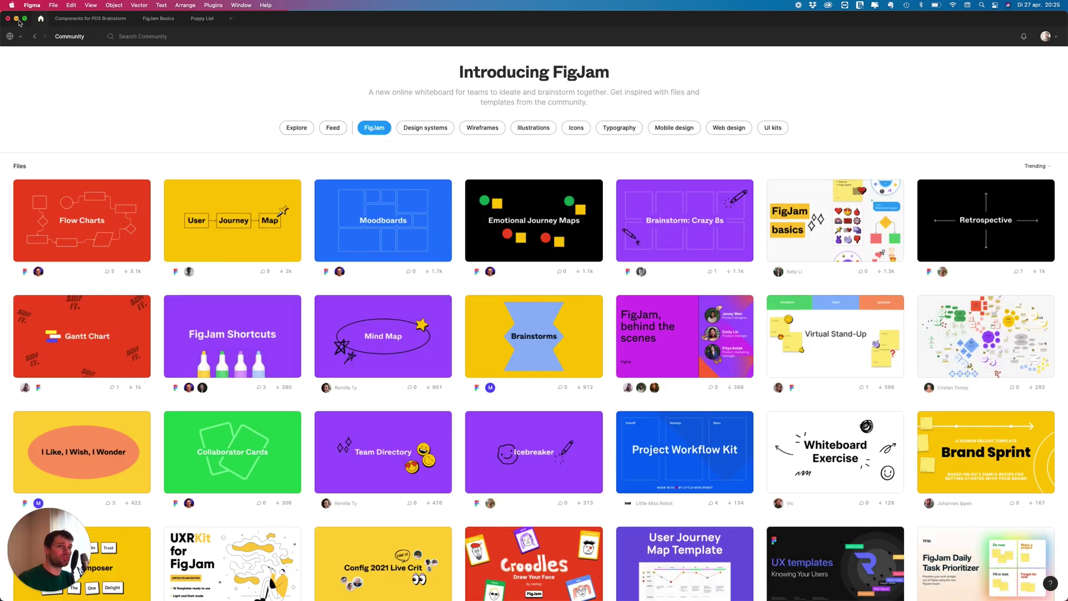
left_click(19, 37)
left_click(40, 75)
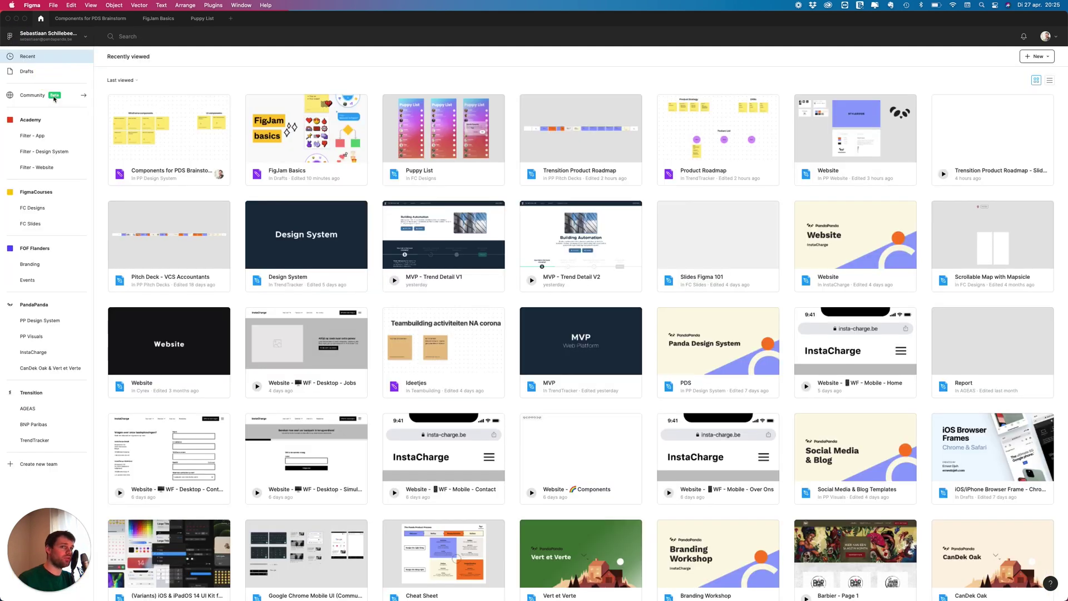
left_click(41, 305)
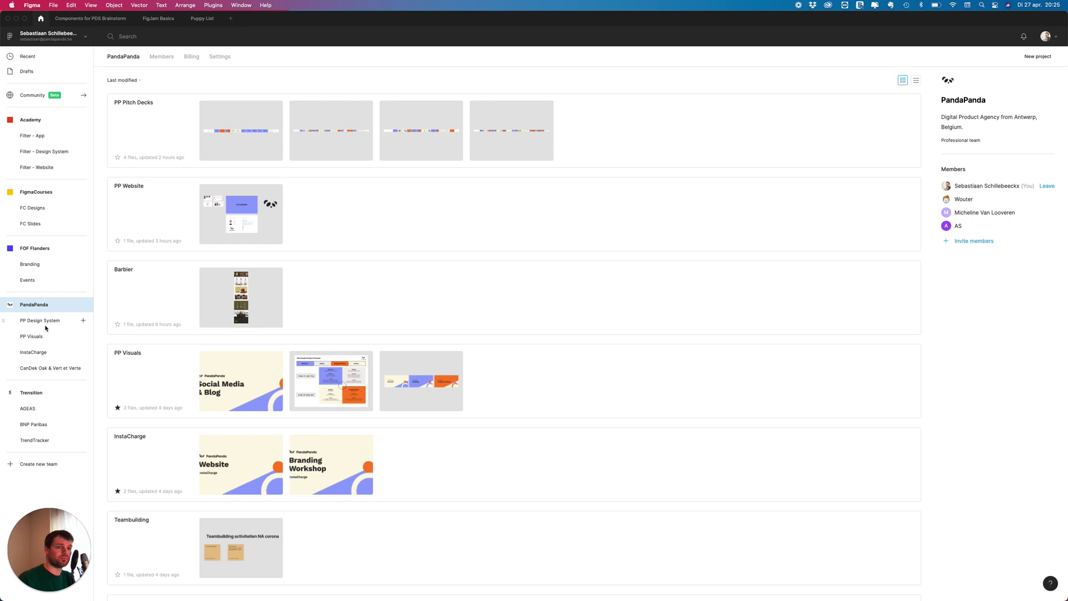
left_click(46, 321)
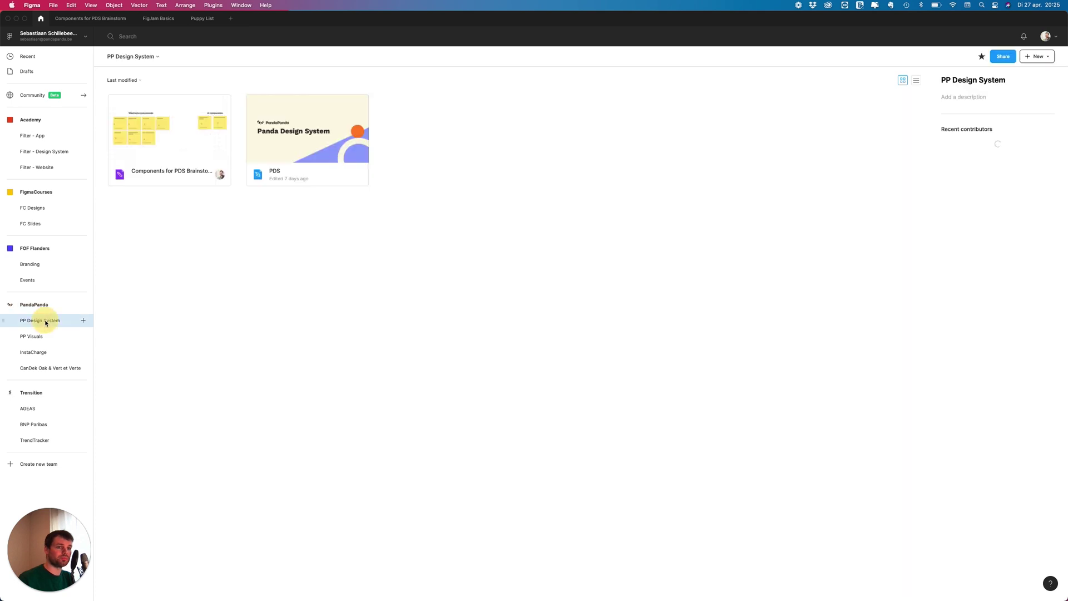
- Browse the FigJam templates from the New menu and cancel without creating a file
left_click(1037, 56)
left_click(1045, 57)
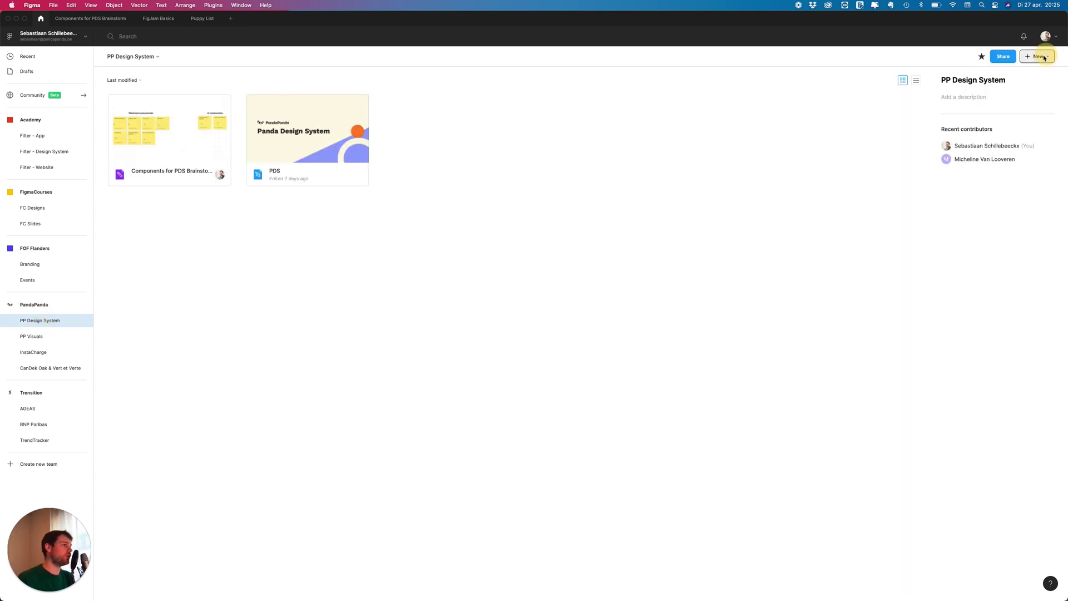
left_click(1043, 59)
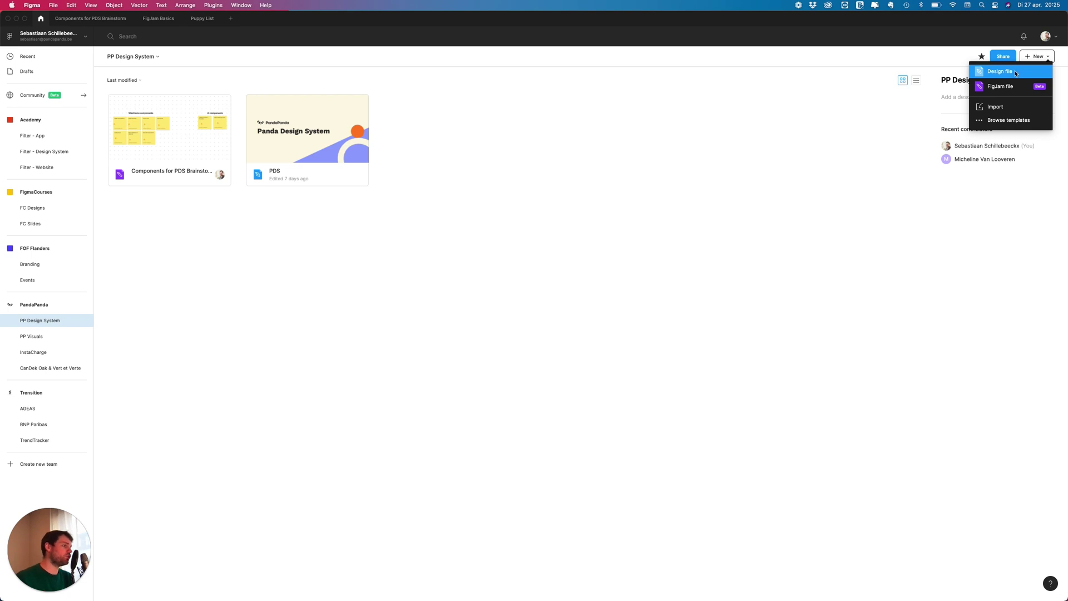
left_click(1005, 119)
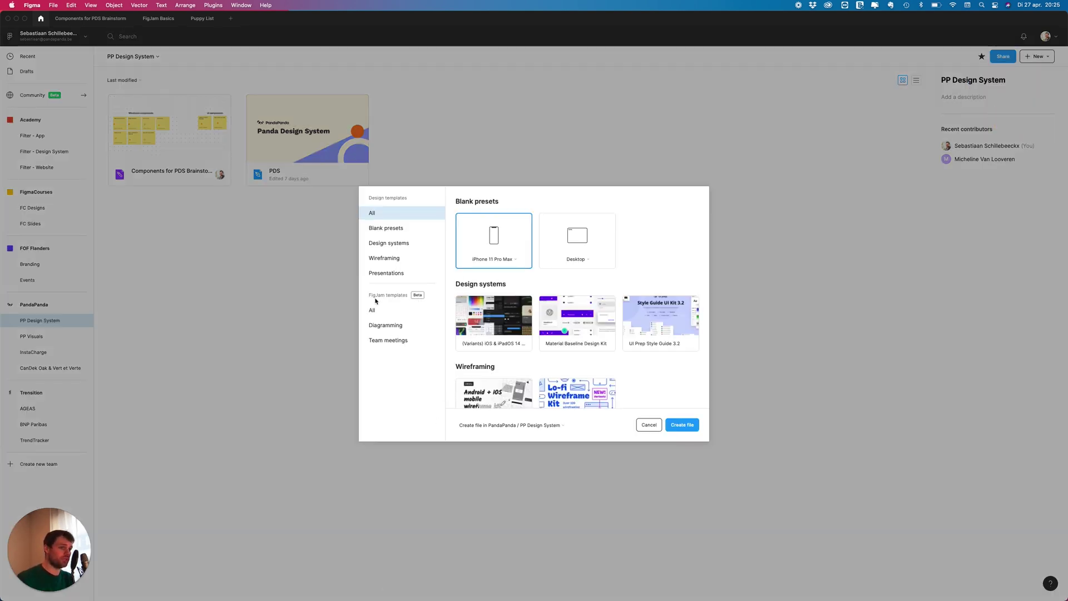
left_click(373, 310)
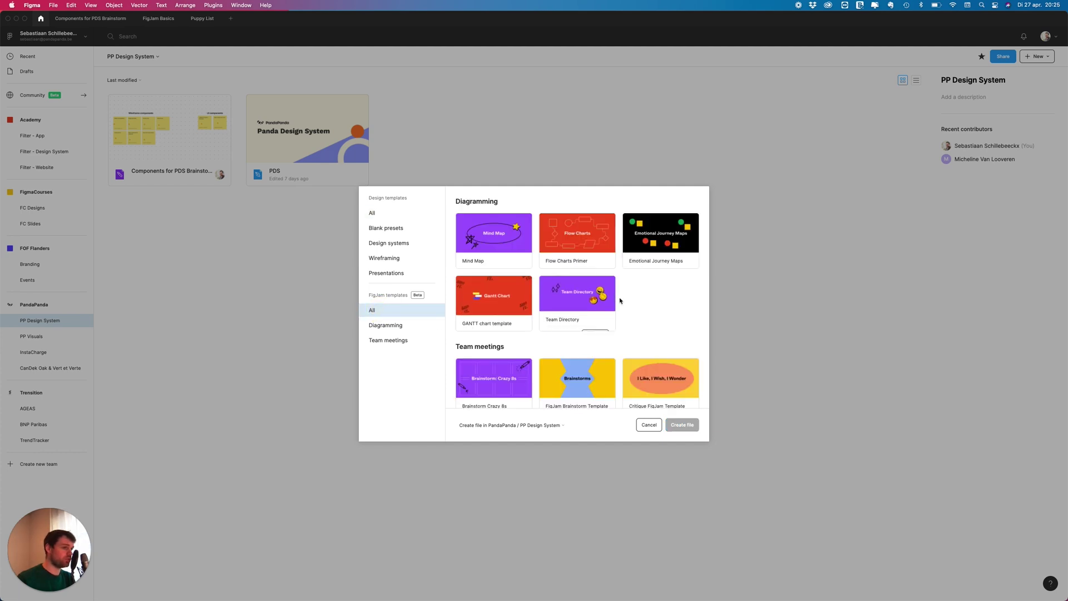
scroll(626, 298, "down", 3)
scroll(626, 298, "up", 3)
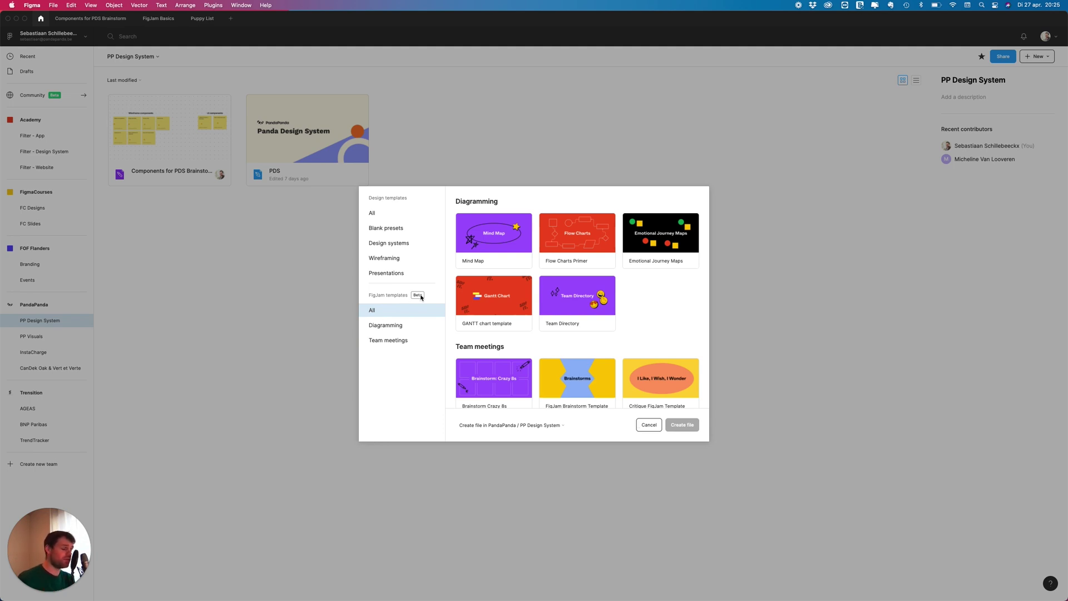
left_click(649, 425)
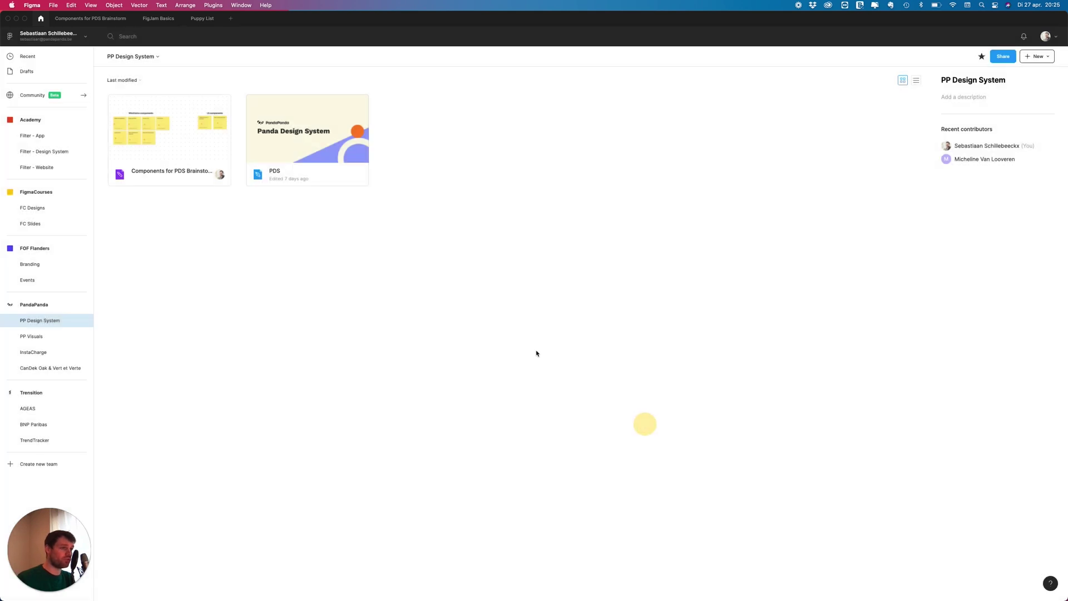
left_click(1038, 56)
- Create a new FigJam file, zoom around the blank canvas, then reset to 100% with Shift+0
left_click(1026, 87)
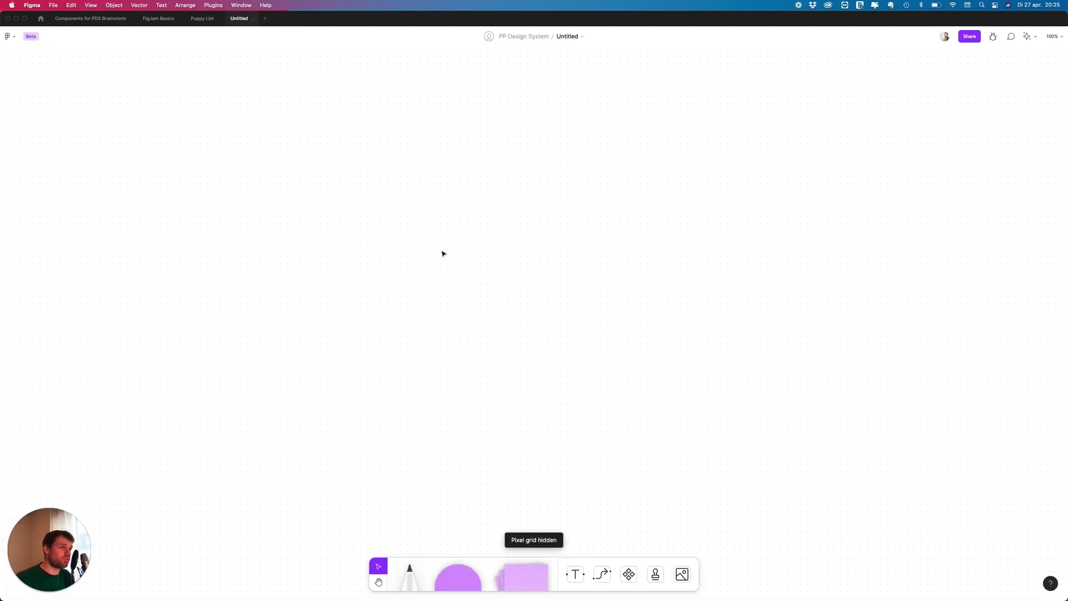
left_click_drag(516, 260, 389, 372)
left_click_drag(326, 333, 553, 291)
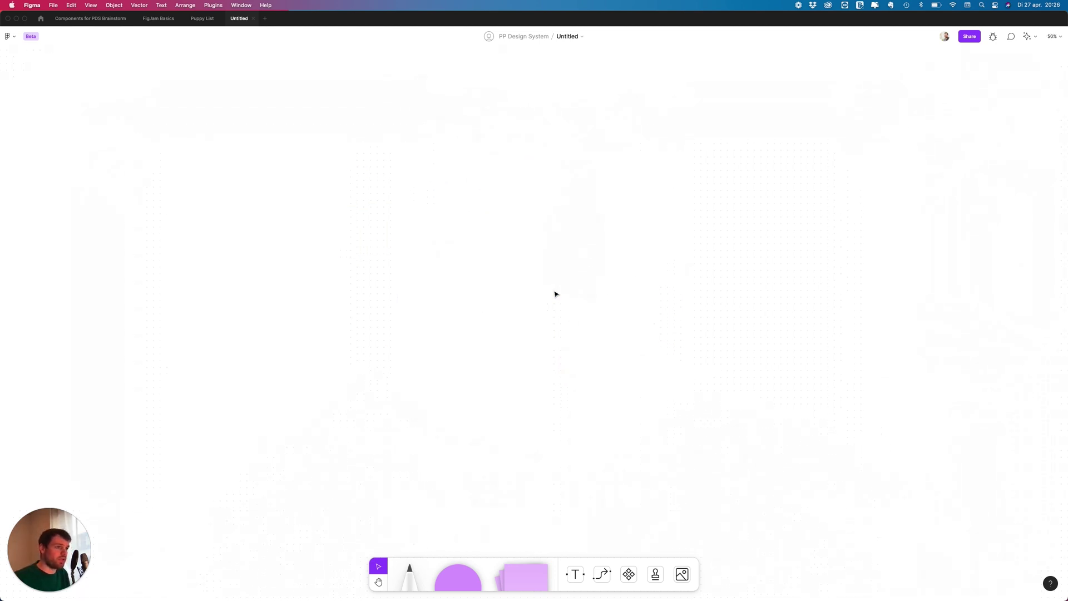
scroll(555, 294, "up", 5)
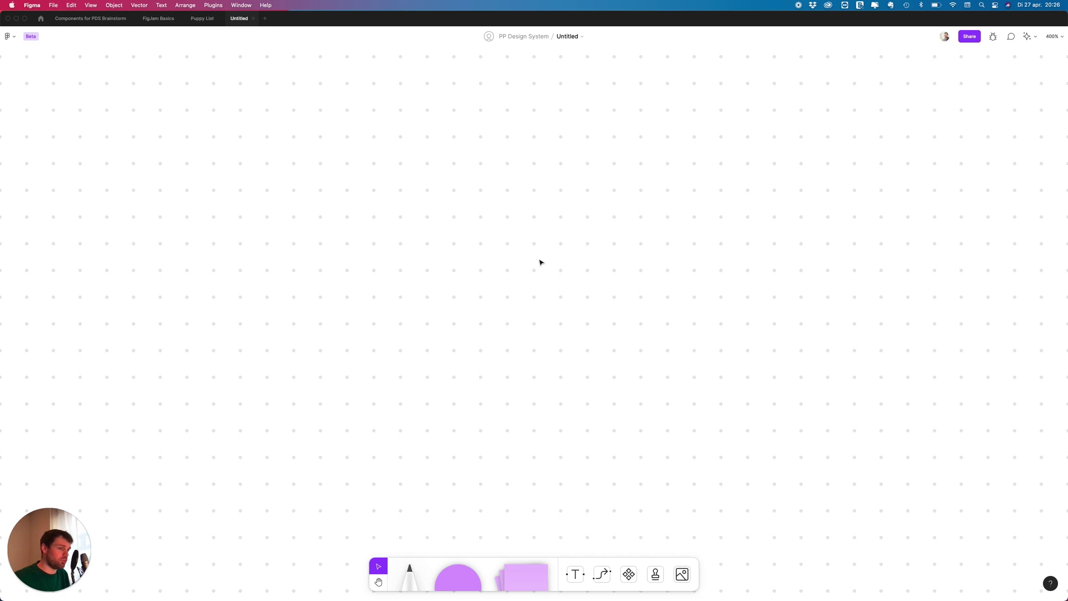
scroll(537, 266, "down", 2)
key("shift+0")
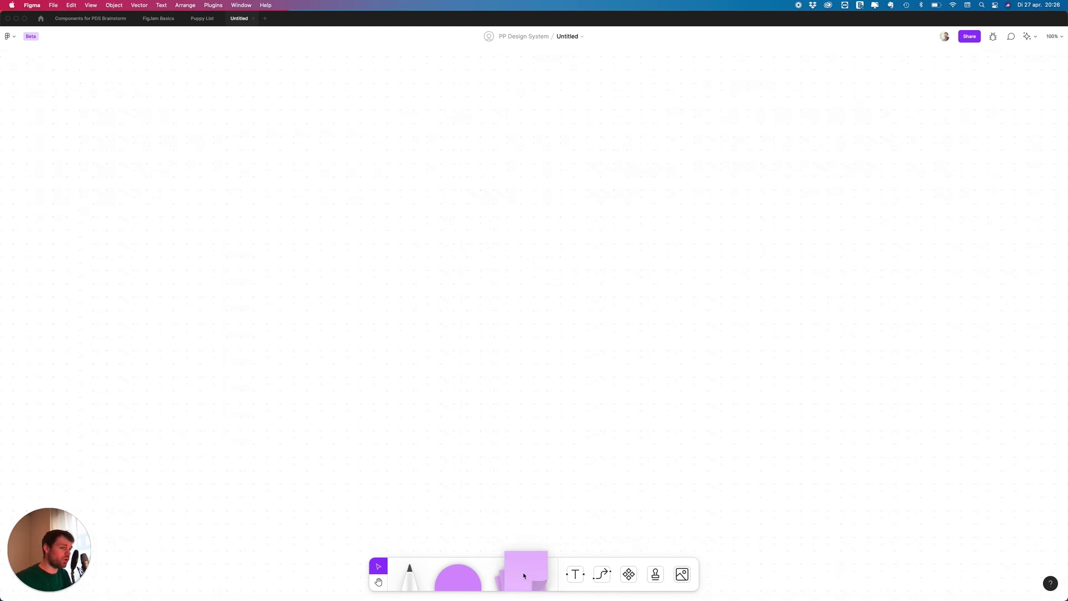
- Add two sticky notes and type 'Feature text' as a Heading on the second
left_click_drag(524, 581, 523, 285)
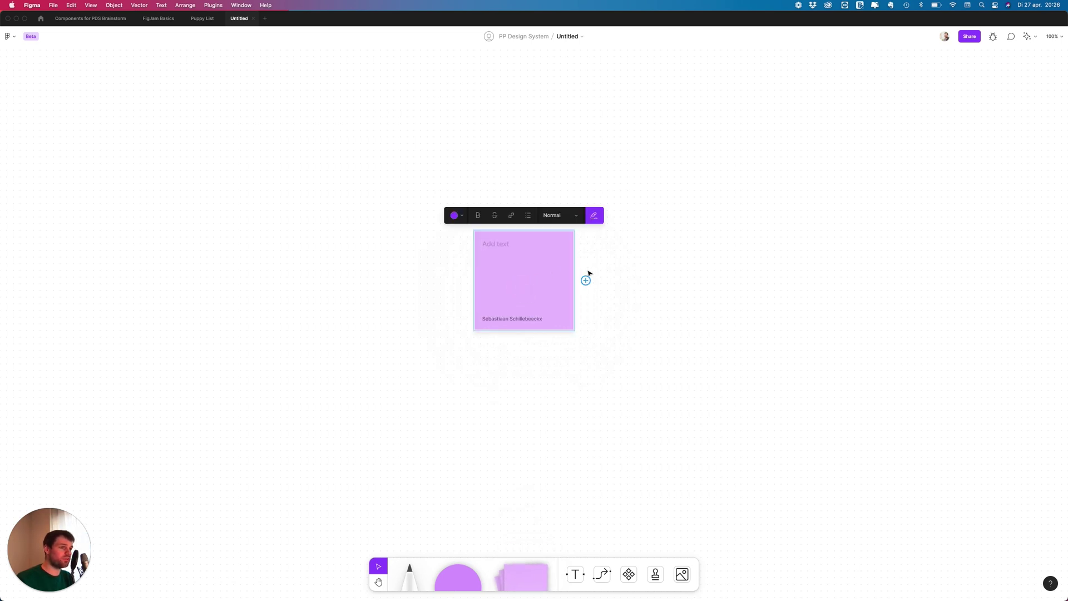
left_click_drag(526, 577, 618, 284)
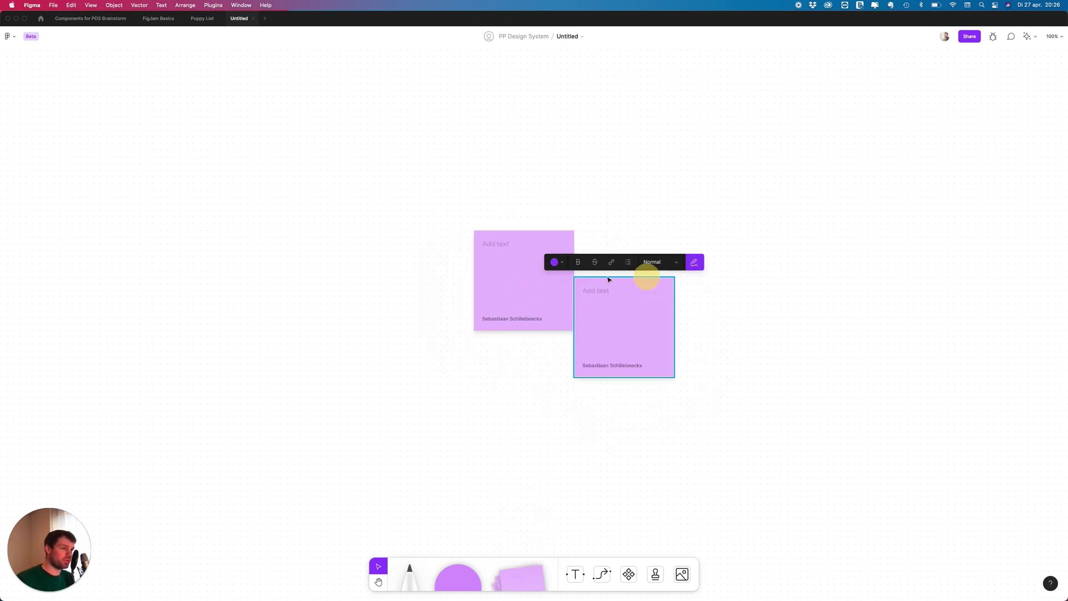
left_click(613, 288)
type("Fea")
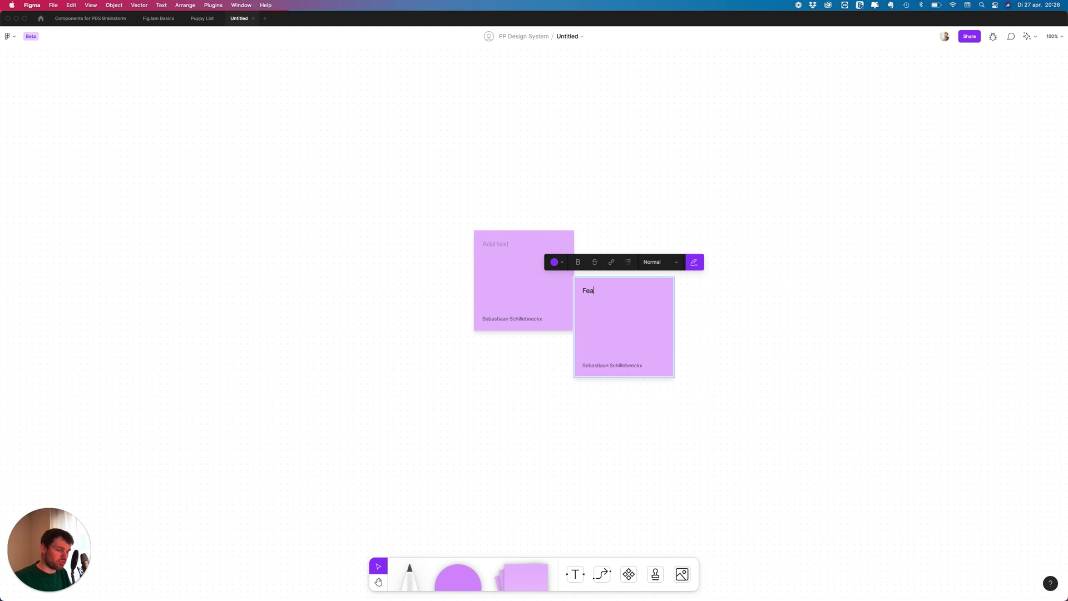
type("ture text")
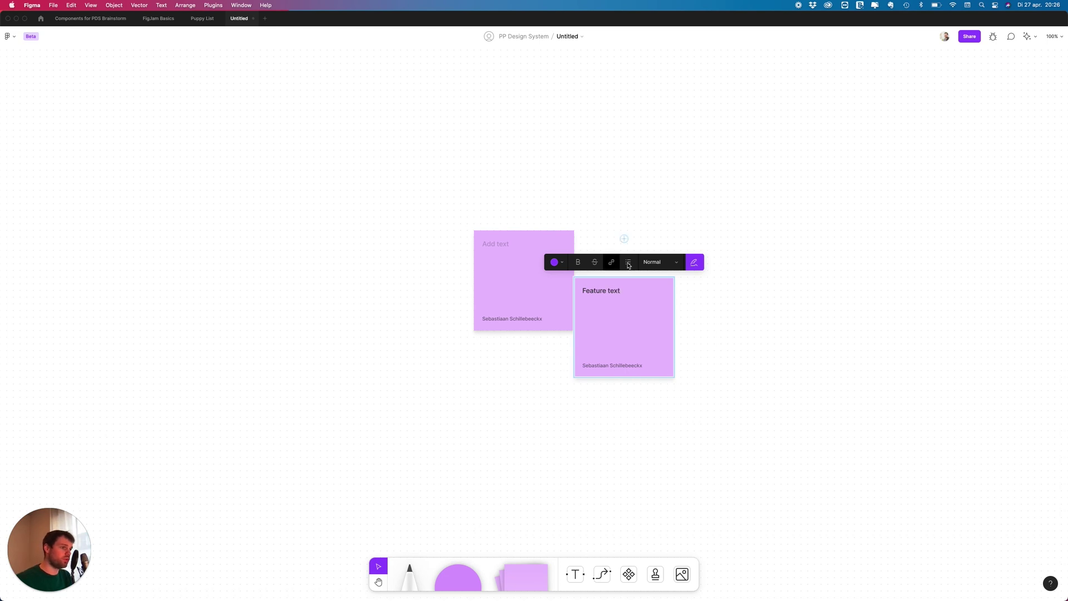
left_click(659, 262)
left_click(648, 284)
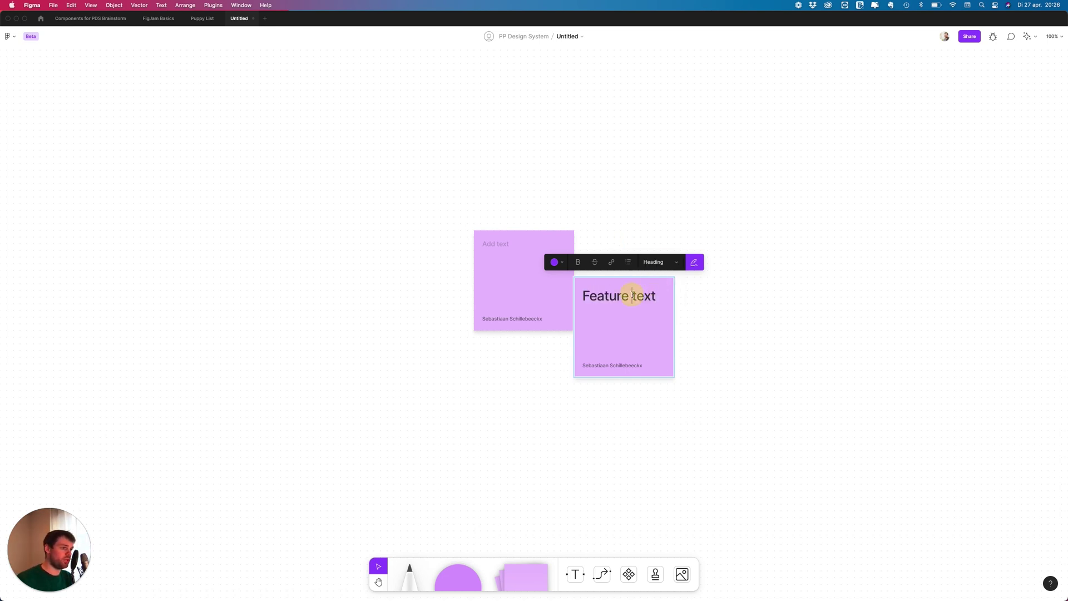
- Make the Feature text heading bold and turn the note orange
left_click_drag(656, 296, 559, 280)
left_click(576, 262)
left_click(555, 262)
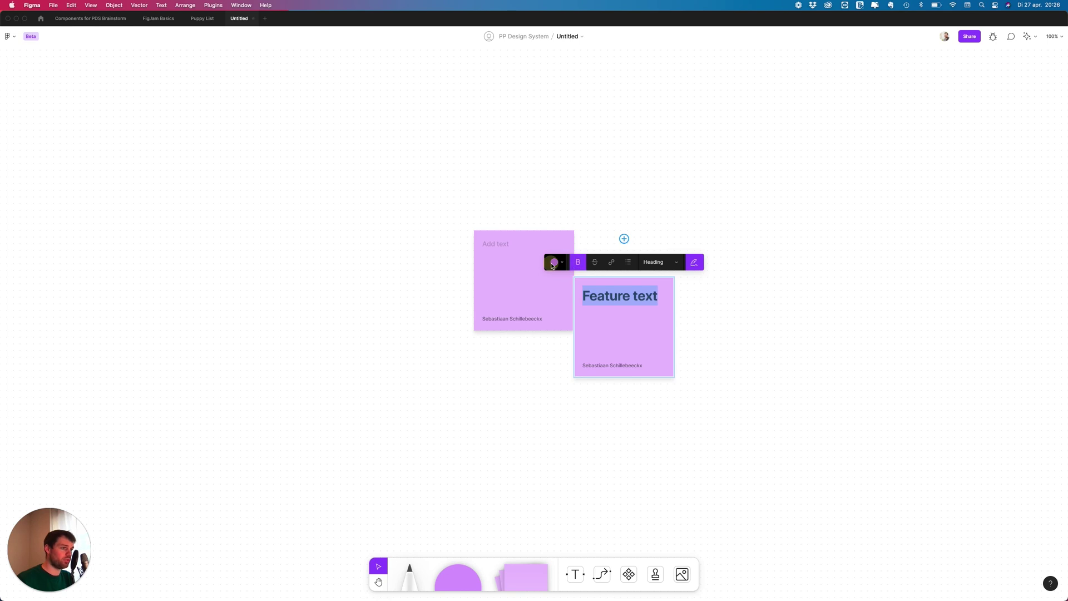
left_click(549, 242)
left_click_drag(626, 304, 648, 259)
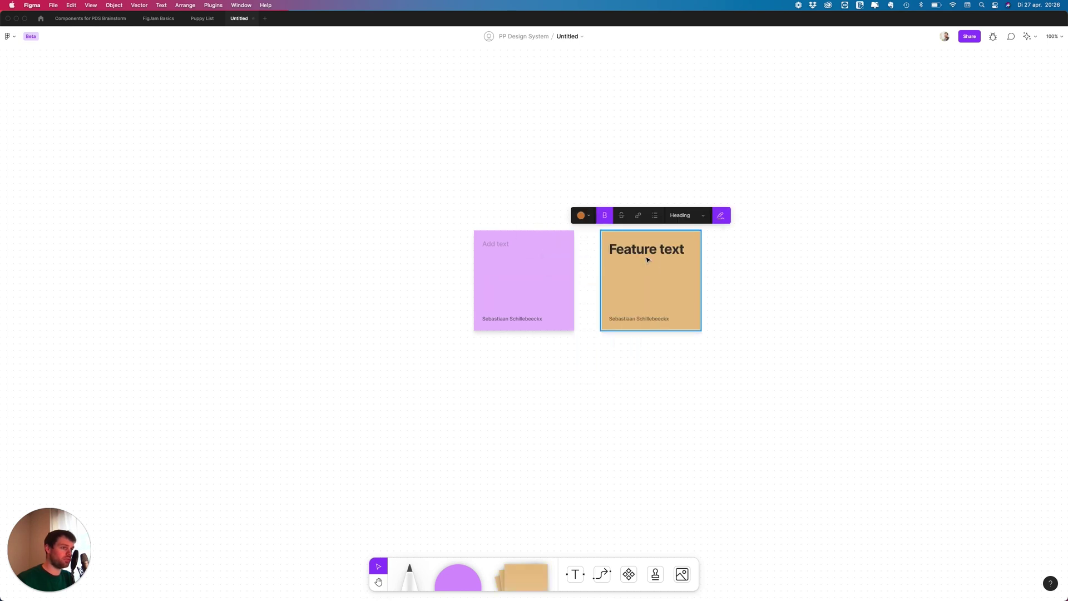
- Add a bulleted 'jj' list, hide the author name, and rearrange the two notes
double_click(679, 250)
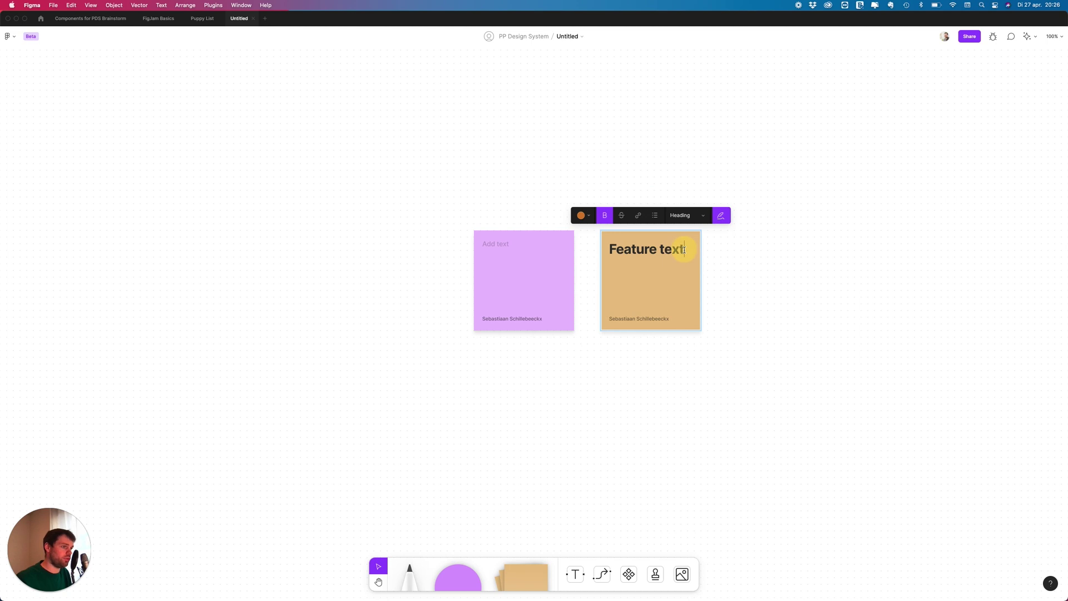
left_click(655, 216)
type("jjjj")
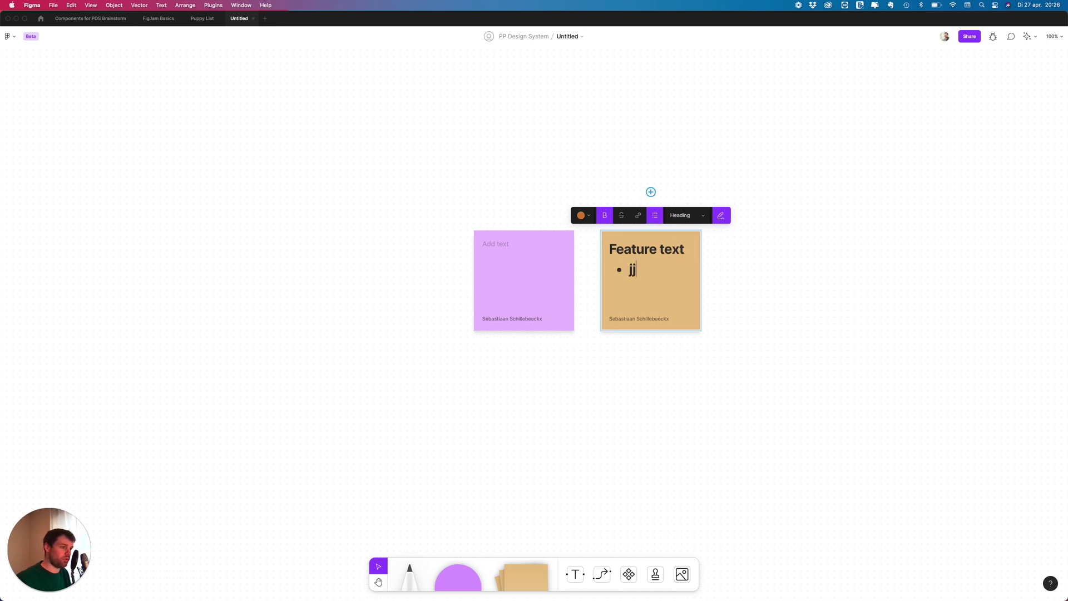
left_click(723, 217)
left_click(767, 300)
left_click_drag(654, 263, 629, 251)
left_click_drag(525, 265, 430, 264)
left_click_drag(640, 267, 612, 260)
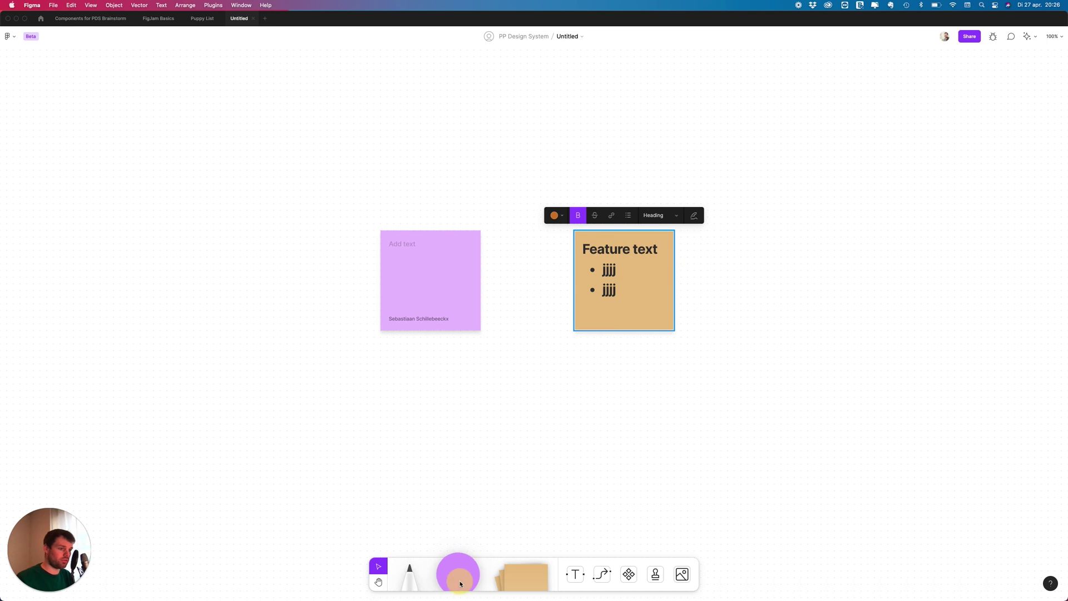
- Place a circle above the notes and give it an orange fill
left_click_drag(460, 583, 425, 152)
left_click(249, 175)
left_click(228, 140)
- Draw a square, stretch it into a tall screen and label it 'Screen 1'
left_click(458, 574)
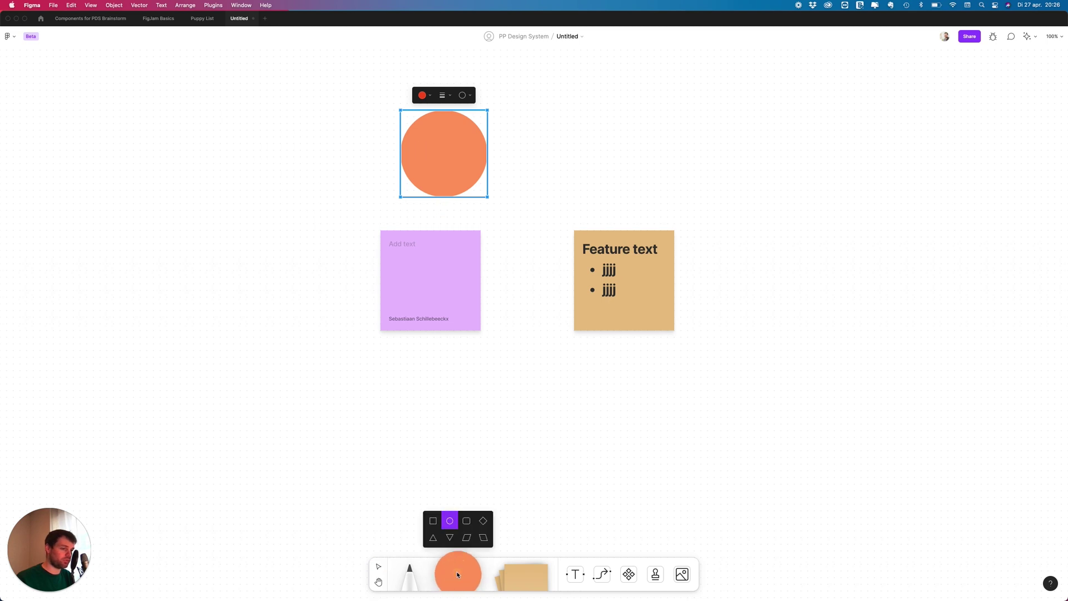
left_click(433, 521)
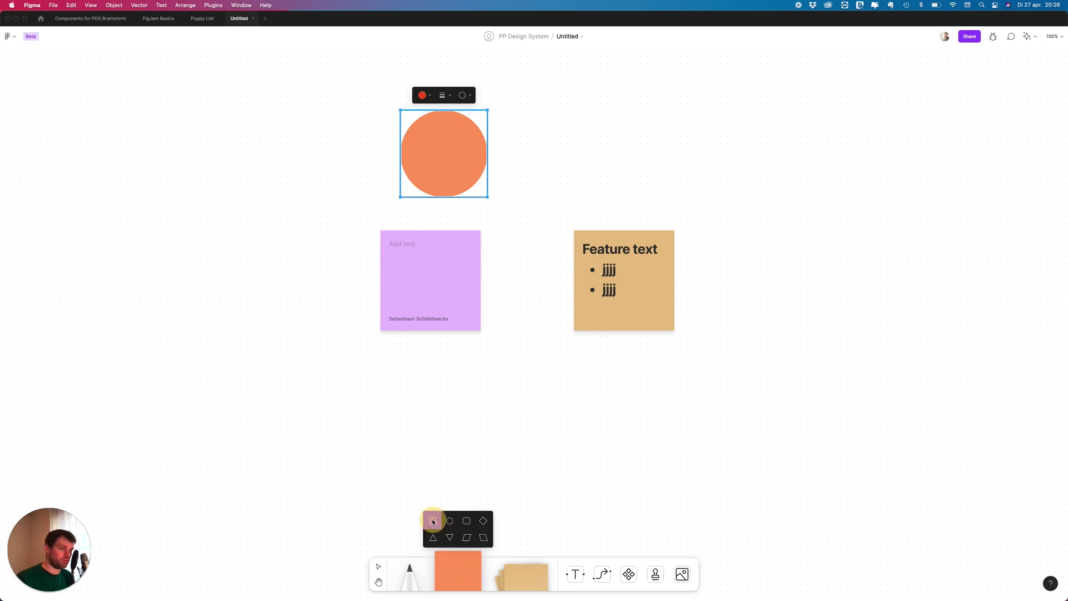
left_click(178, 251)
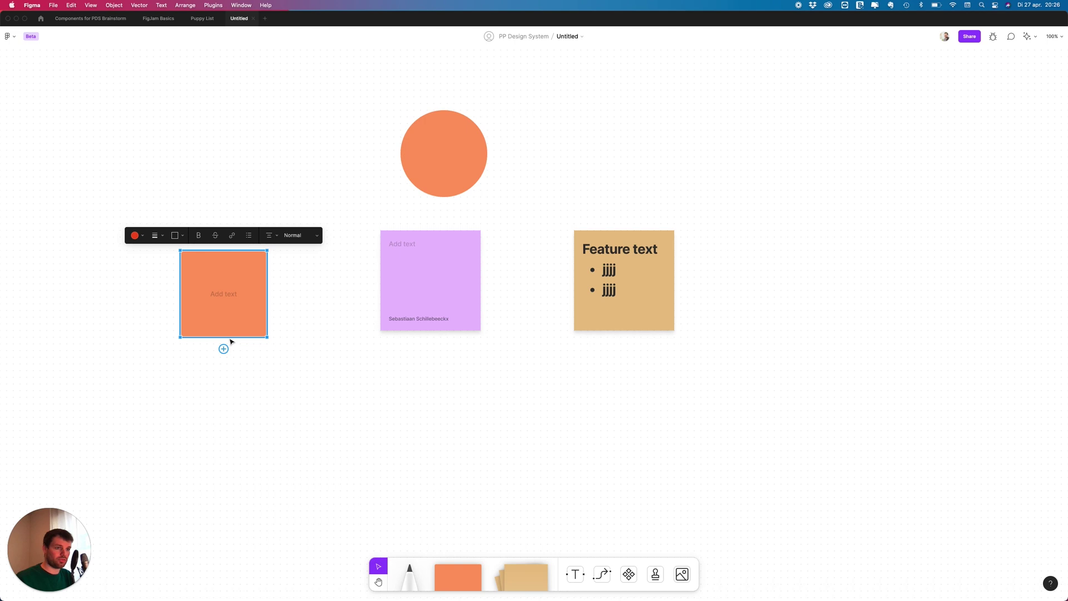
left_click_drag(226, 338, 218, 461)
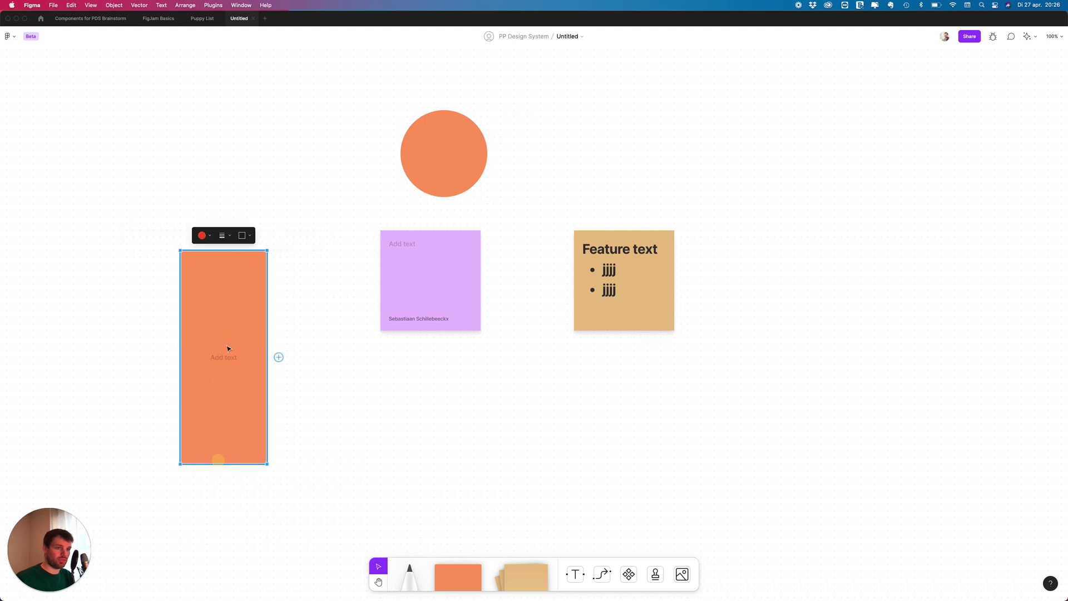
left_click(226, 358)
type("Screen 1")
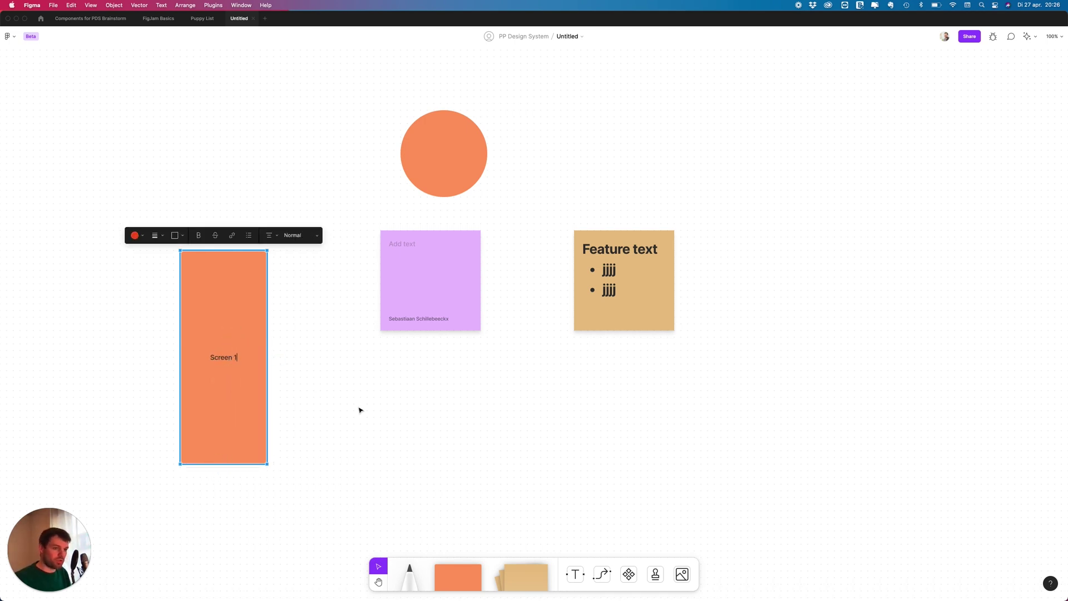
left_click(358, 410)
- Duplicate the Screen 1 shape with Cmd+D so three screens stand in a row
scroll(284, 291, "down", 3)
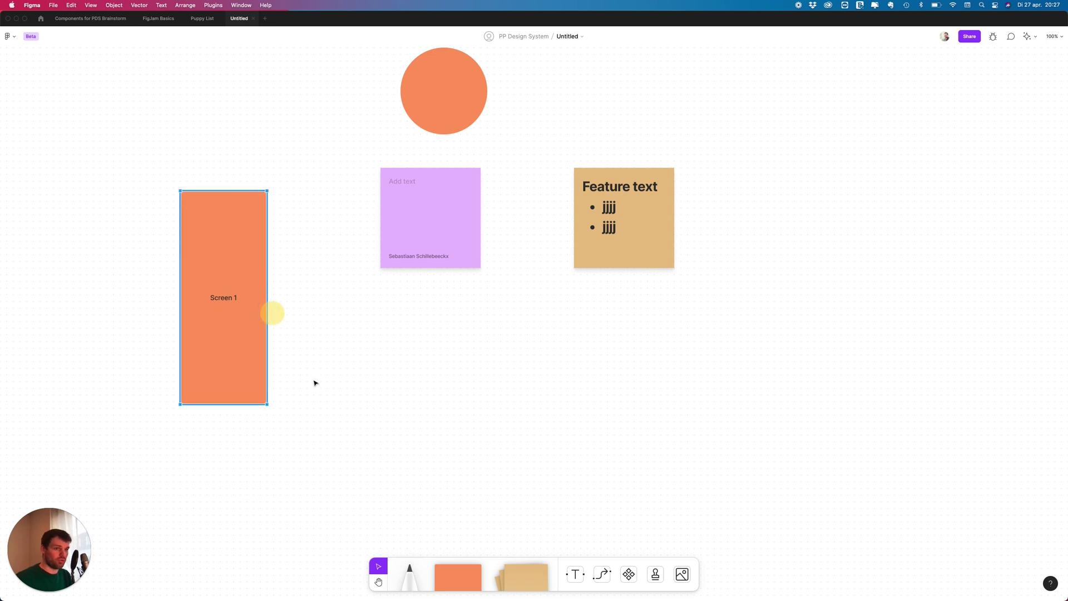
left_click_drag(274, 312, 381, 343)
scroll(384, 376, "down", 4)
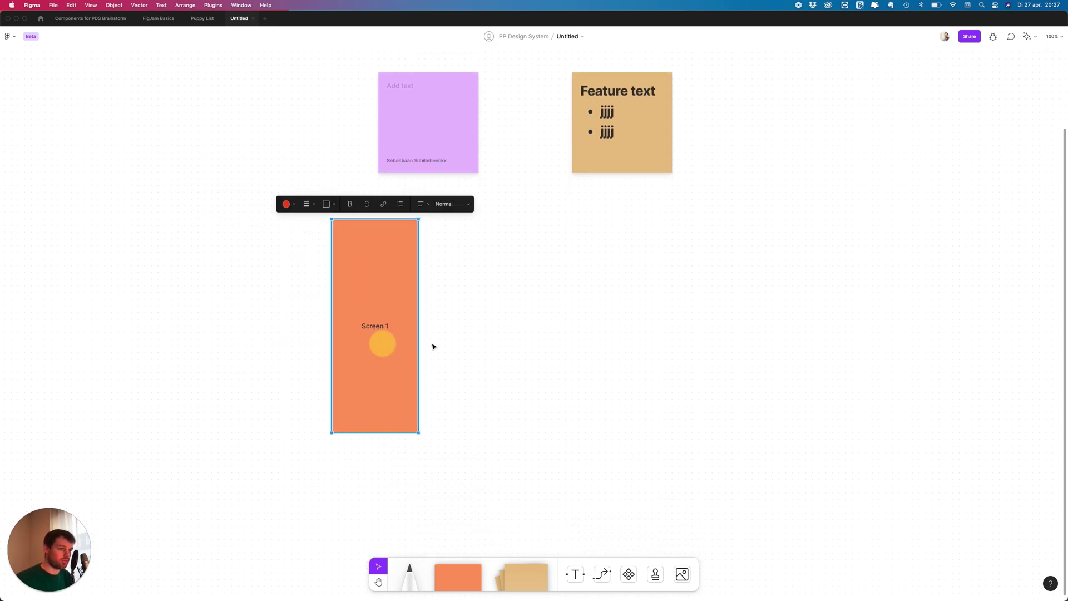
left_click(499, 341)
left_click(374, 321)
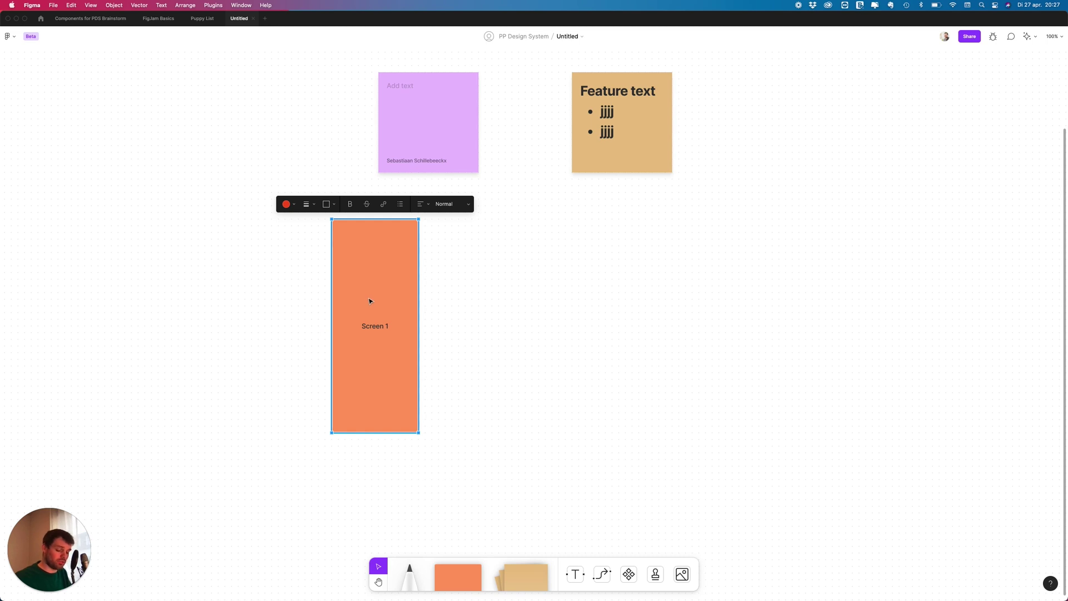
key("super+d")
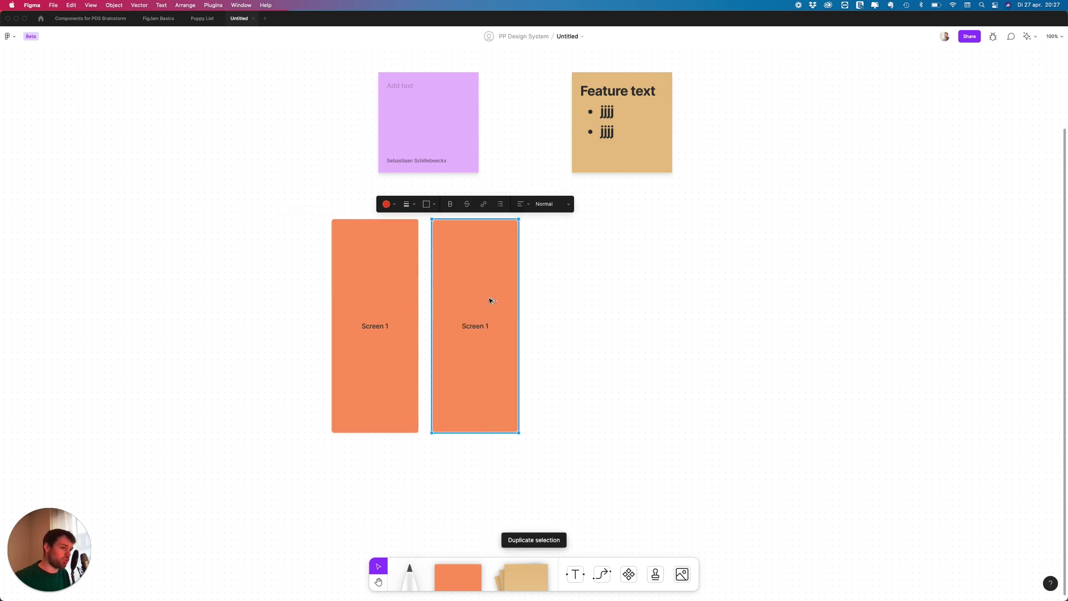
left_click_drag(484, 301, 522, 305)
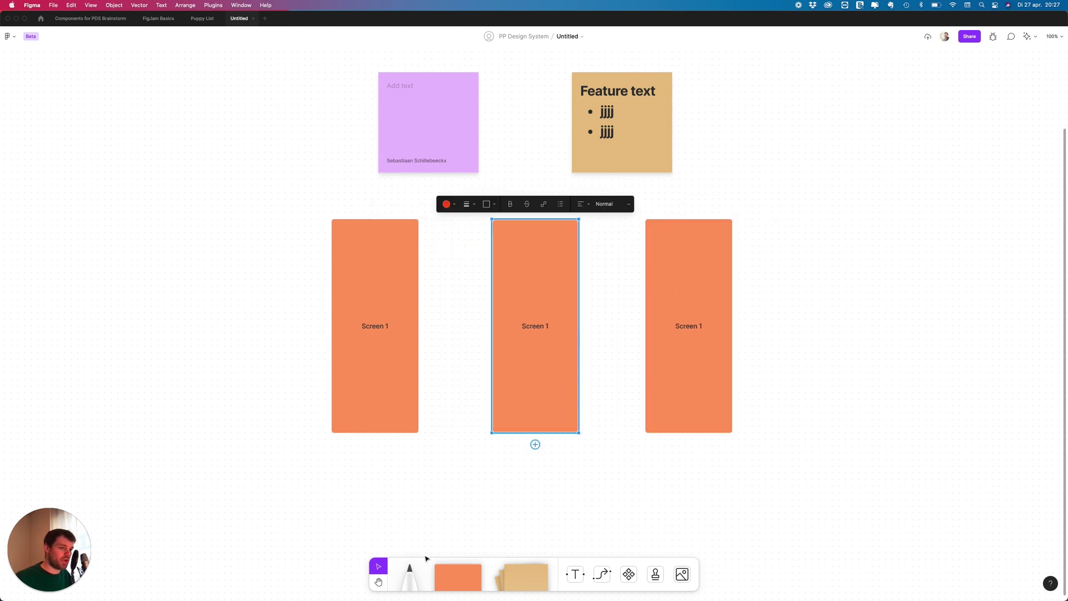
- Draw connectors from the left screen to the middle and the middle to the right
left_click(605, 575)
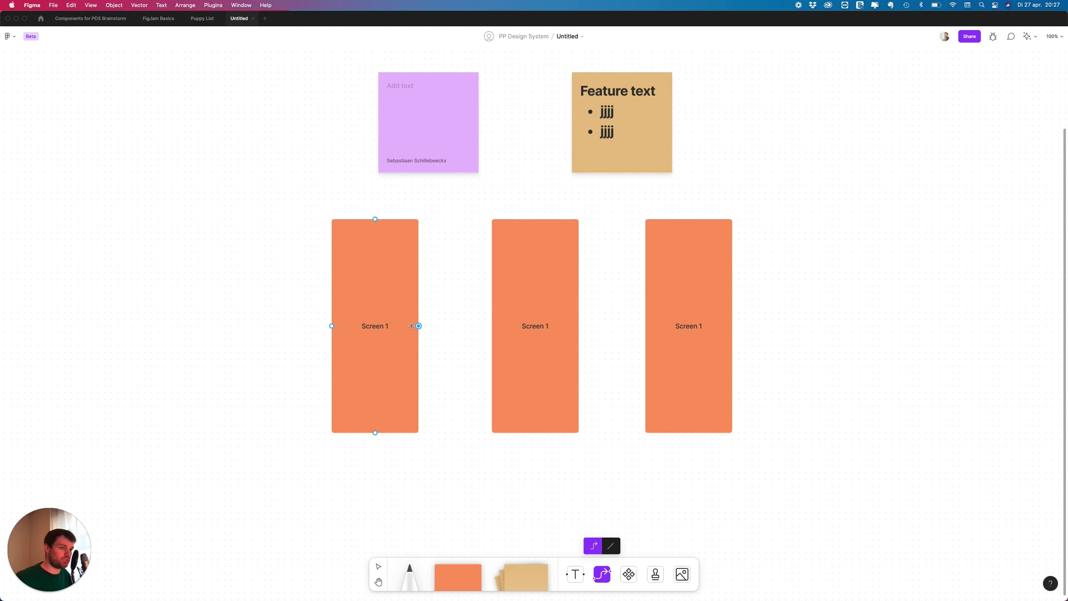
mouse_move(449, 325)
left_mouse_down()
mouse_move(493, 326)
mouse_move(453, 343)
mouse_move(454, 286)
left_mouse_up()
left_click(557, 321)
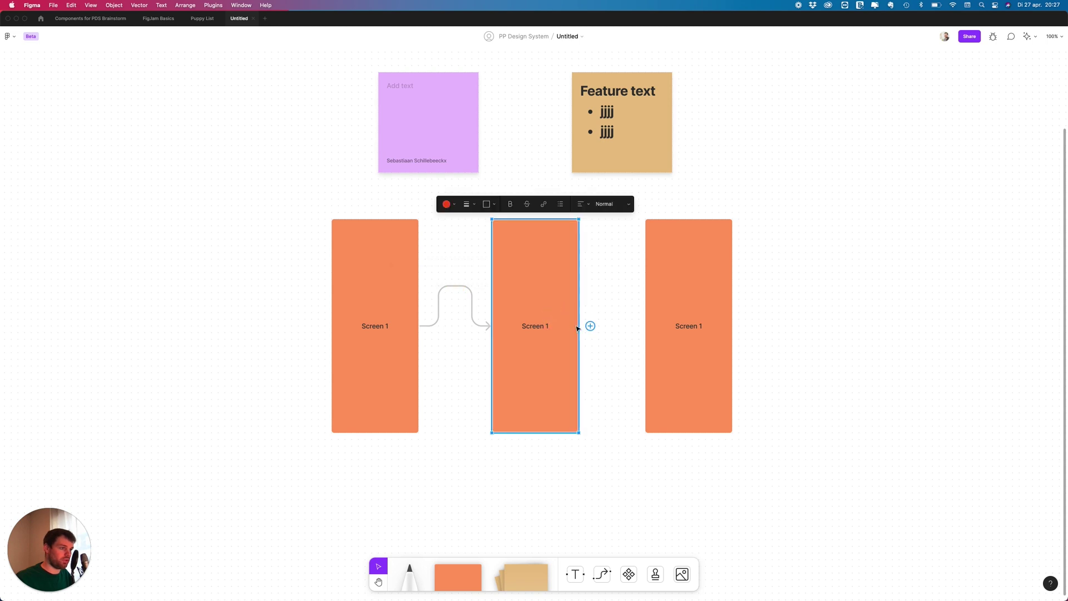
left_click(603, 574)
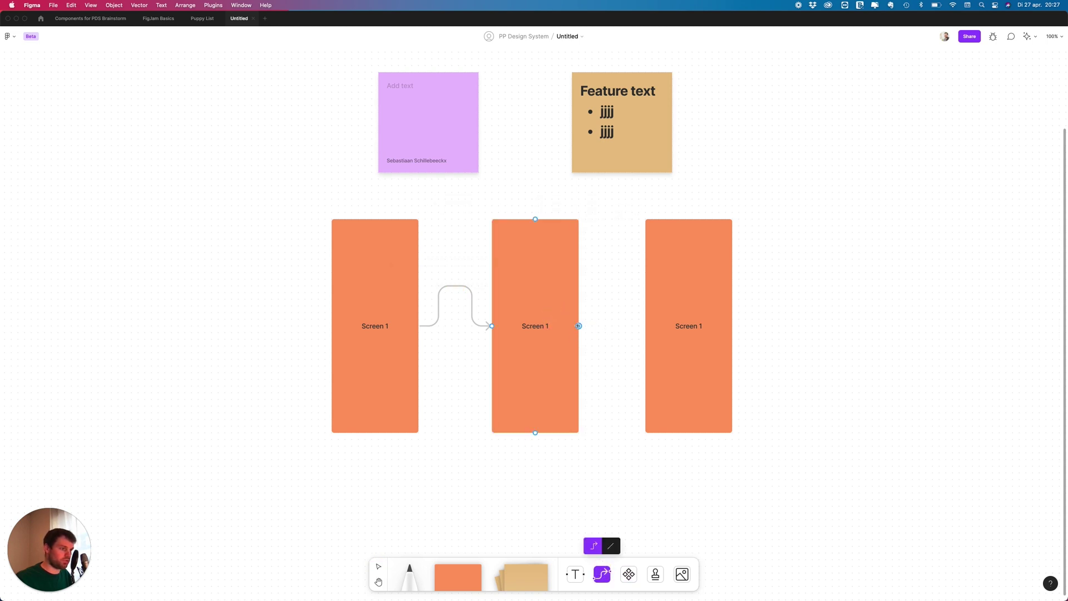
left_click_drag(578, 326, 645, 326)
- Label the second connector 'flow' and make it purple
left_click(605, 312)
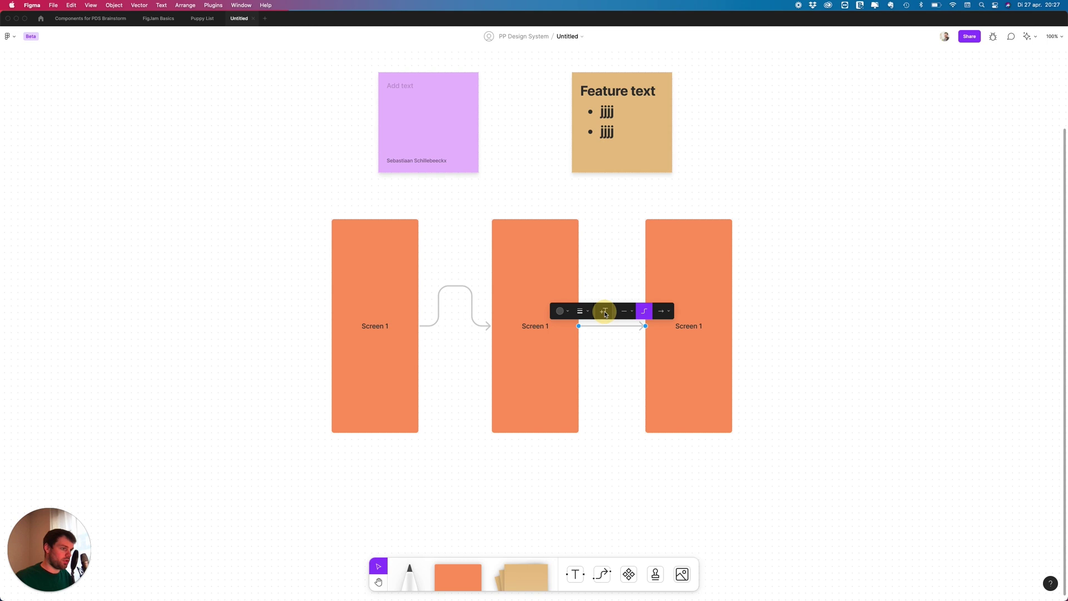
type("flow")
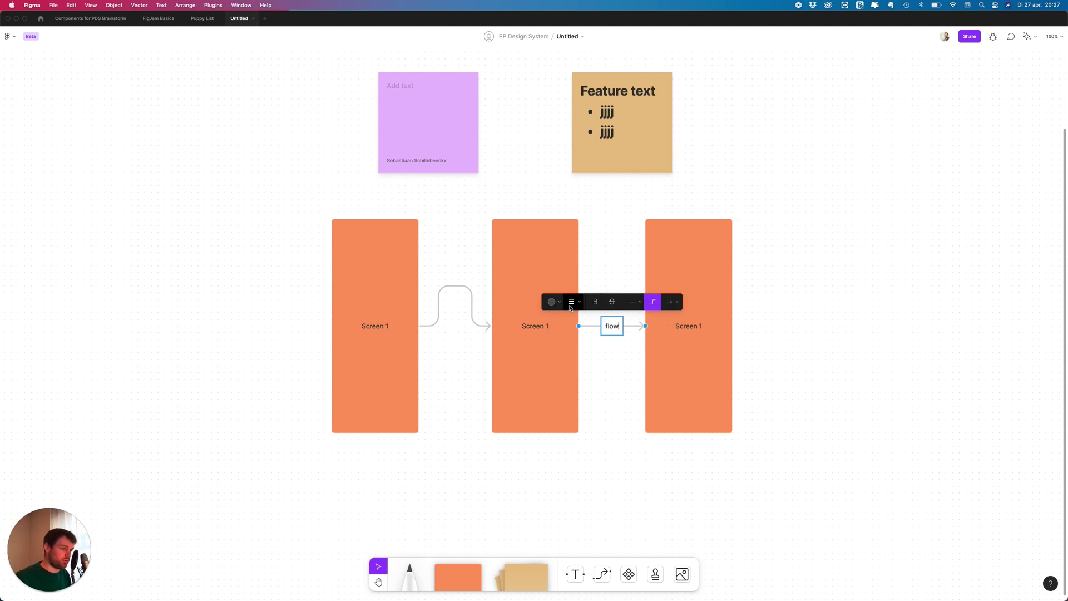
left_click(552, 302)
left_click(530, 281)
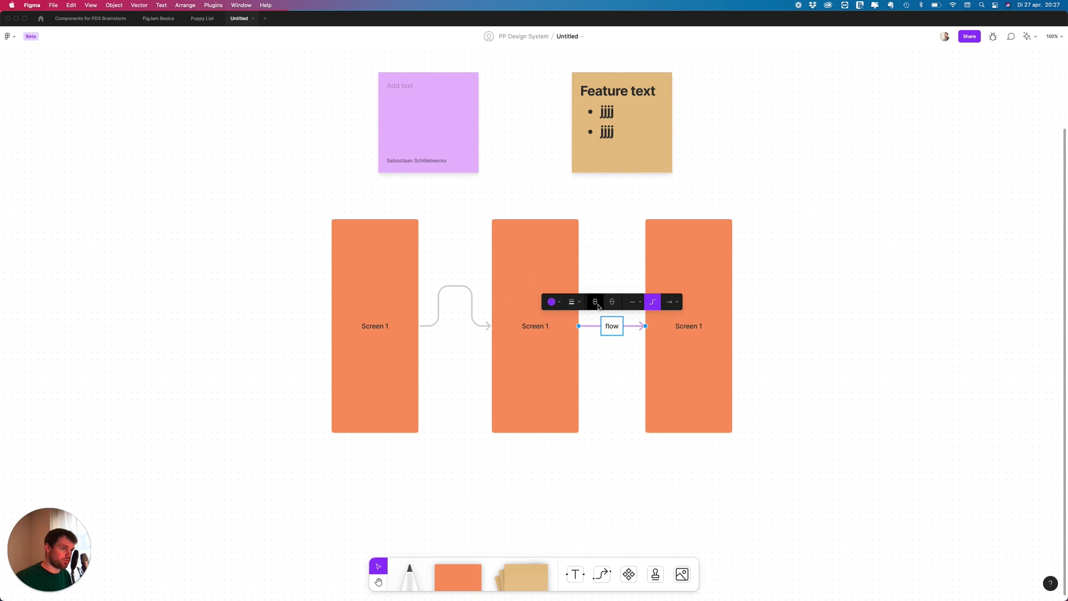
- Make the 'flow' label bold and struck through, and change the connector's start marker
double_click(612, 326)
left_click(595, 302)
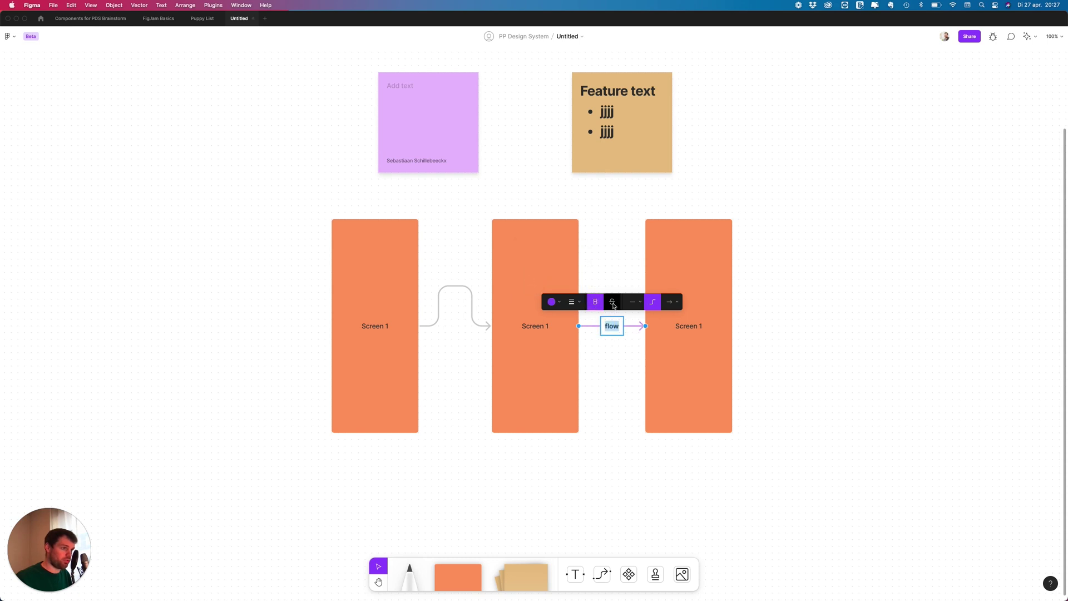
left_click(613, 302)
left_click(634, 301)
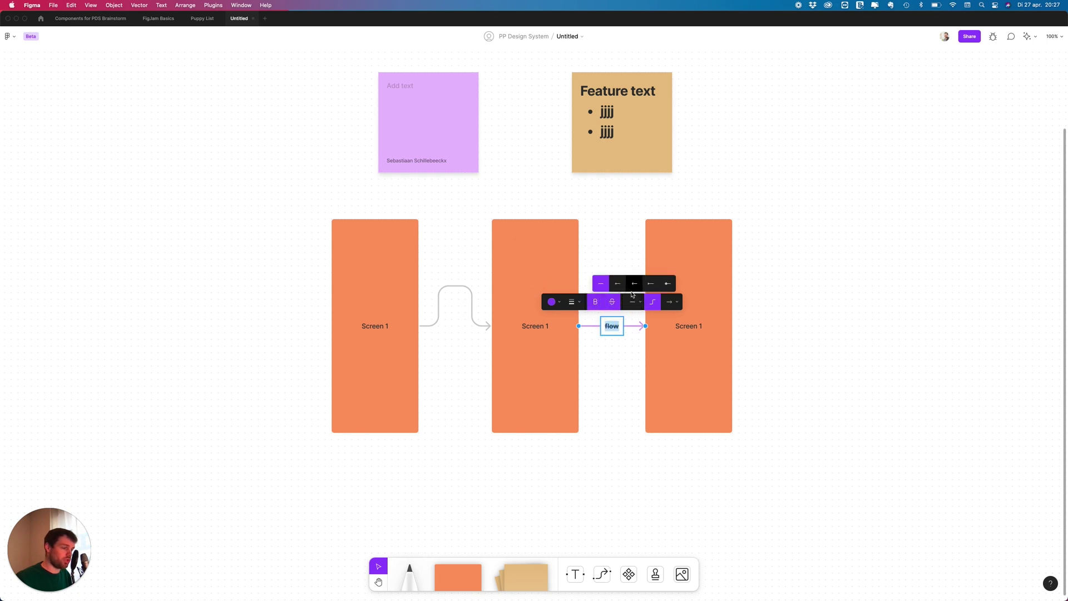
left_click(667, 284)
left_click(613, 393)
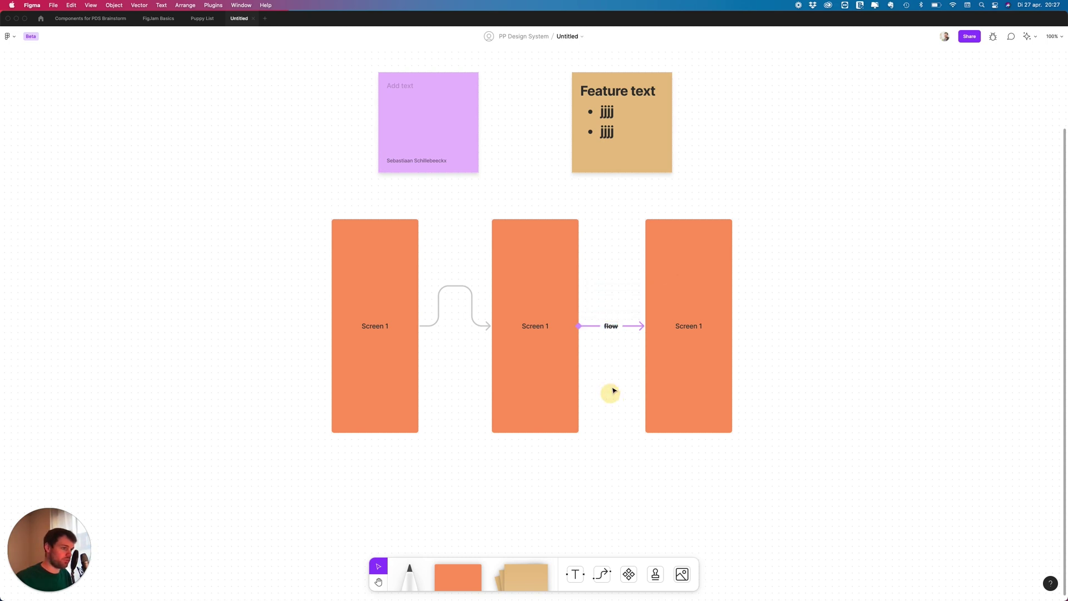
left_click(611, 328)
left_click(470, 293)
- Reshape the connector between the first two screens, ending with an upward arch
left_click(470, 291)
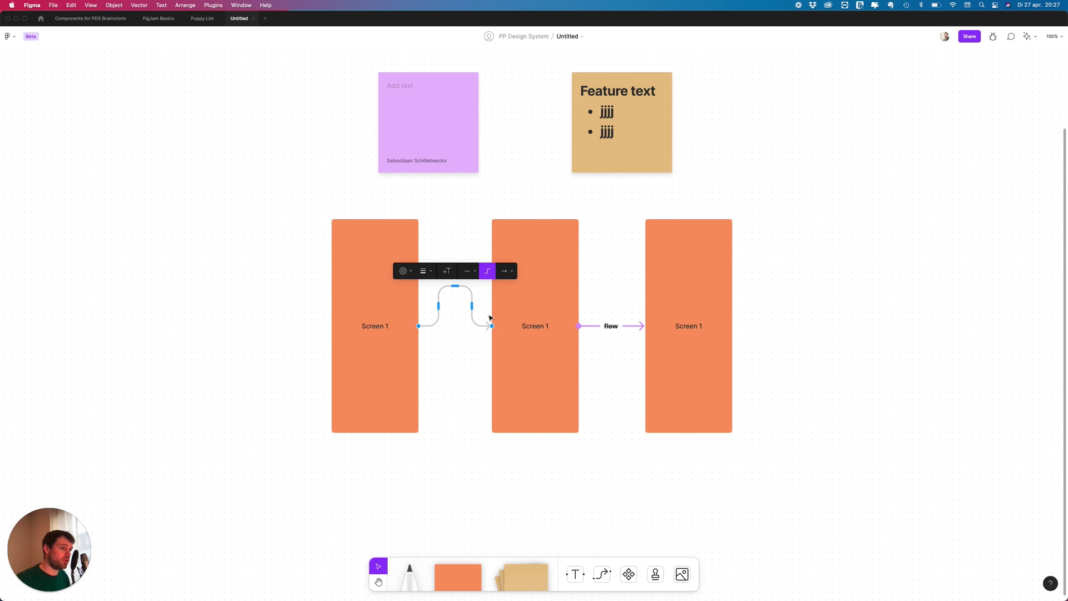
left_click_drag(471, 305, 450, 304)
left_click(457, 368)
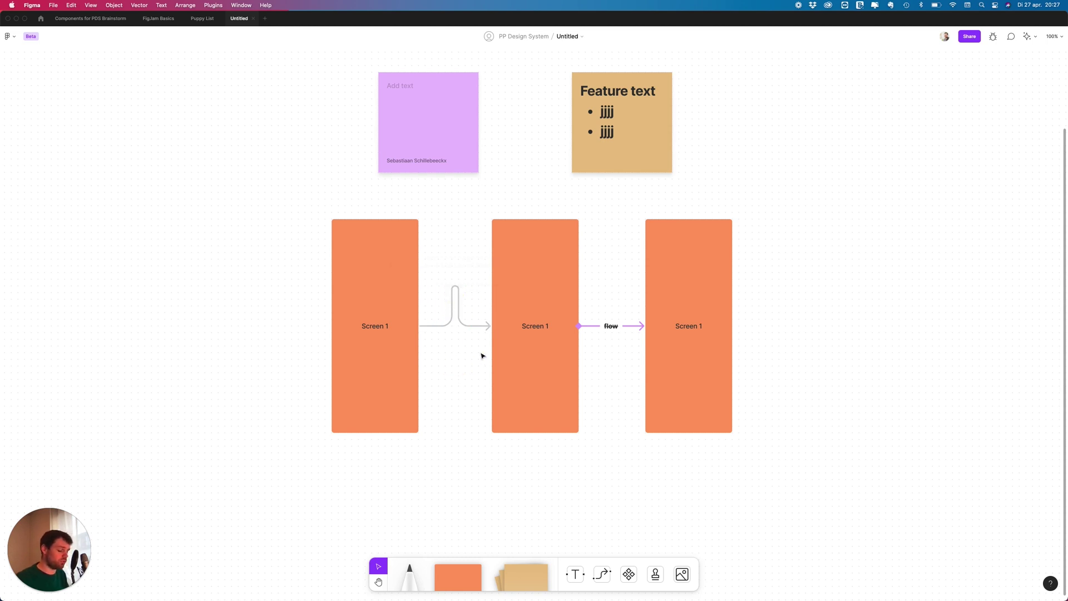
left_click(458, 312)
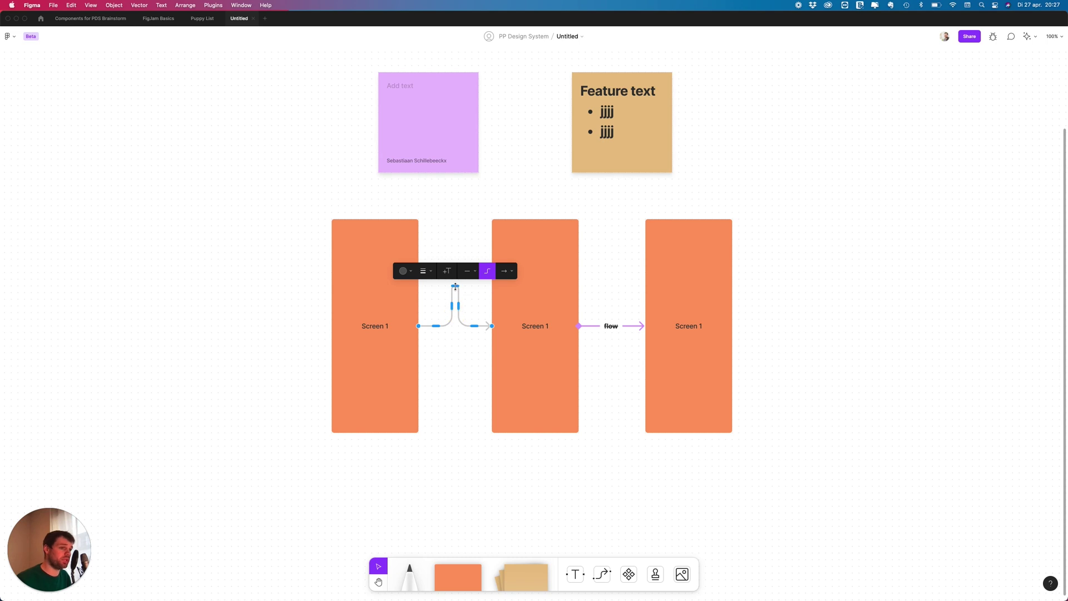
left_click_drag(455, 286, 443, 345)
left_click(459, 435)
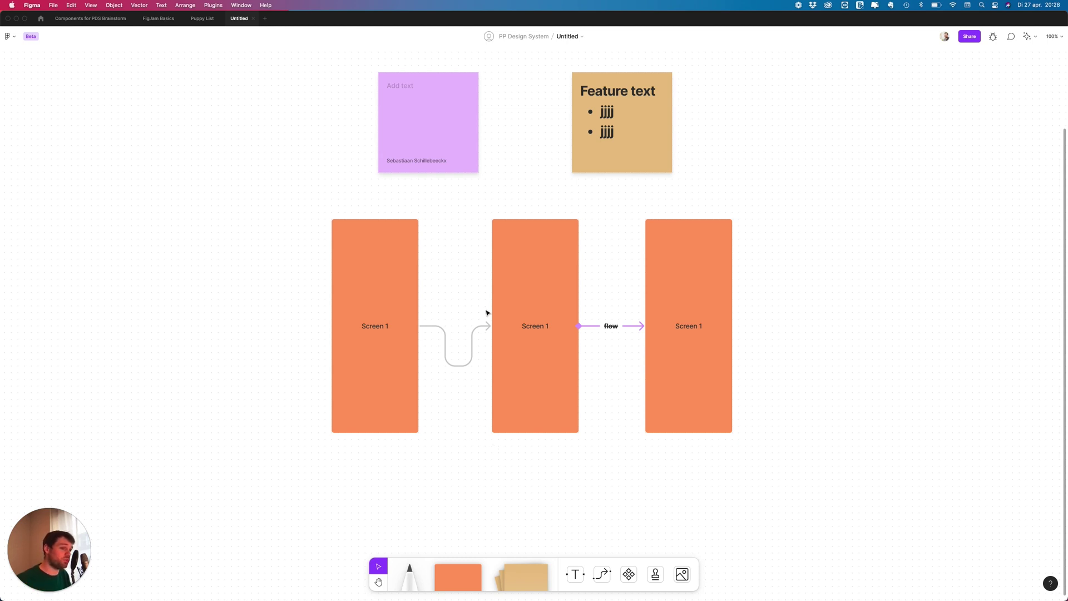
left_click(472, 359)
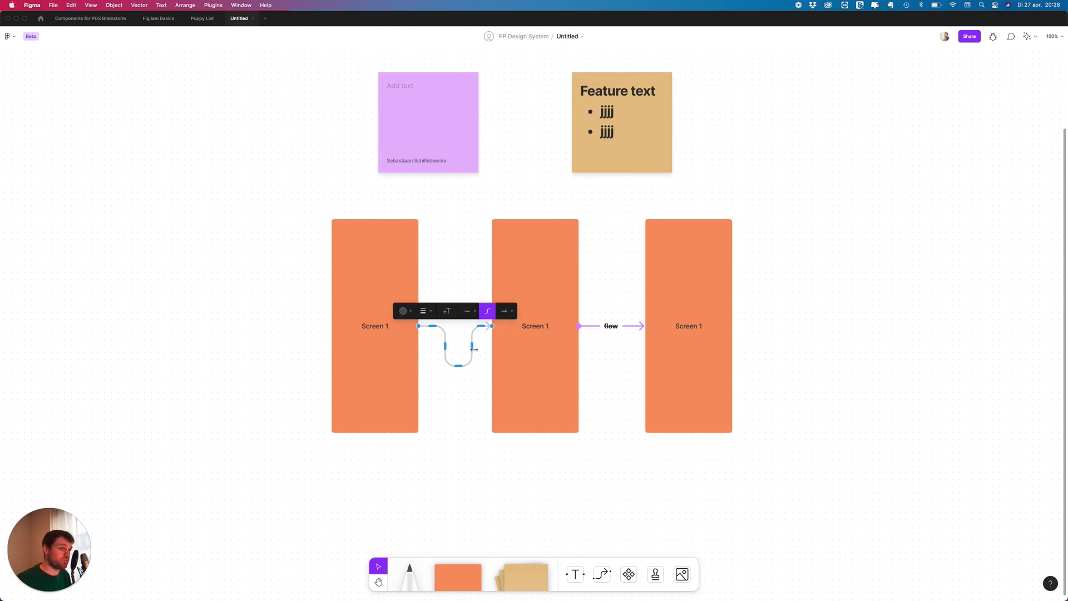
left_click_drag(474, 349, 457, 299)
left_click(460, 400)
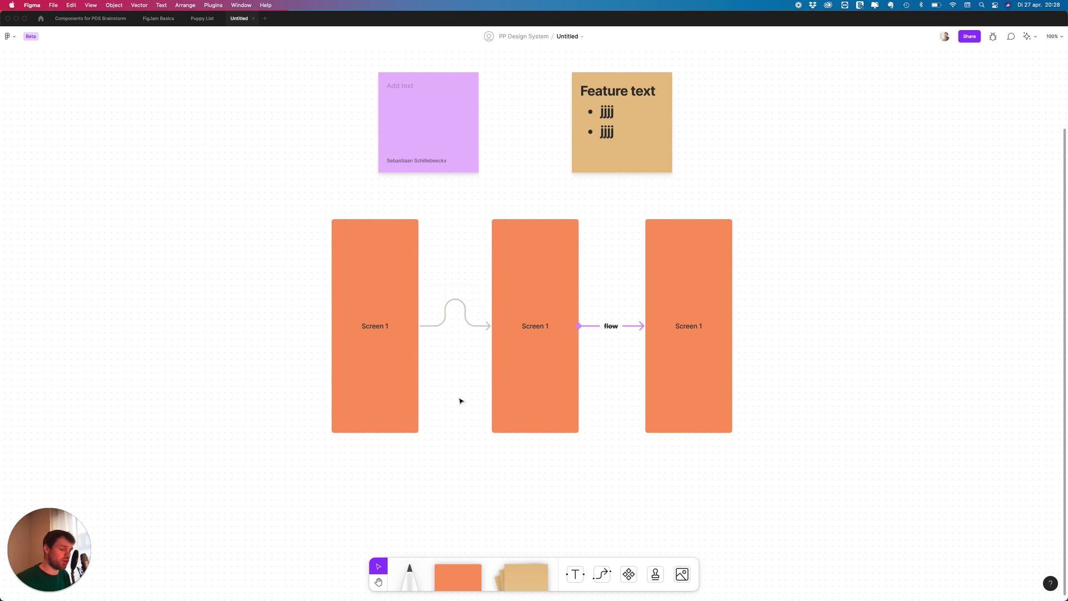
- Draw a new connector beneath the screens and bend it into a U under the last two
left_click(602, 575)
left_click_drag(546, 472, 712, 472)
left_click_drag(631, 472, 685, 479)
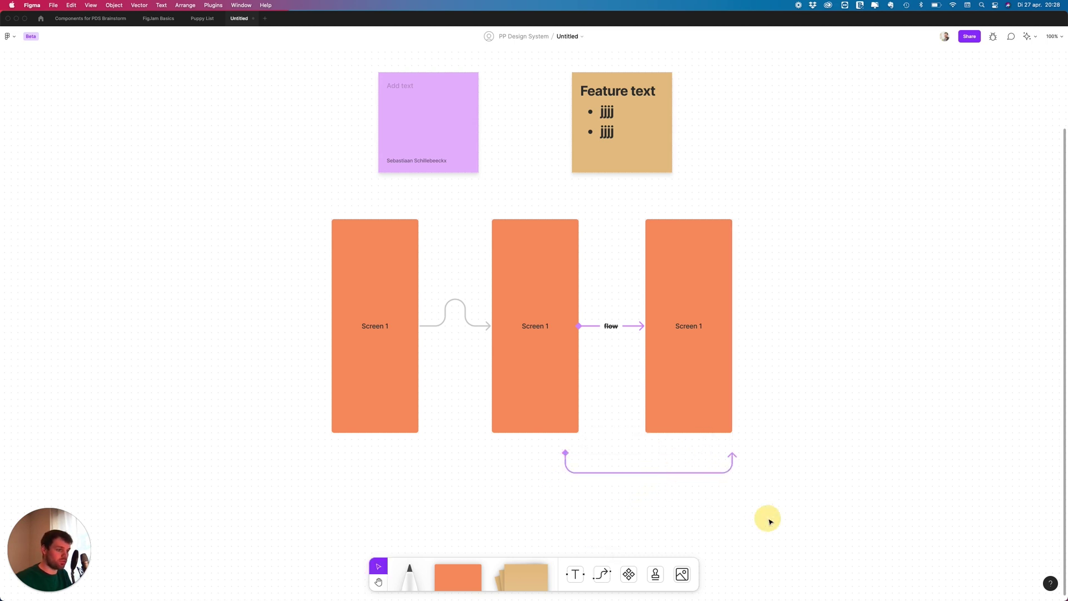
- Add a 'Feature List' text box right of the circle and style it as a Heading
left_click(573, 572)
scroll(539, 184, "up", 5)
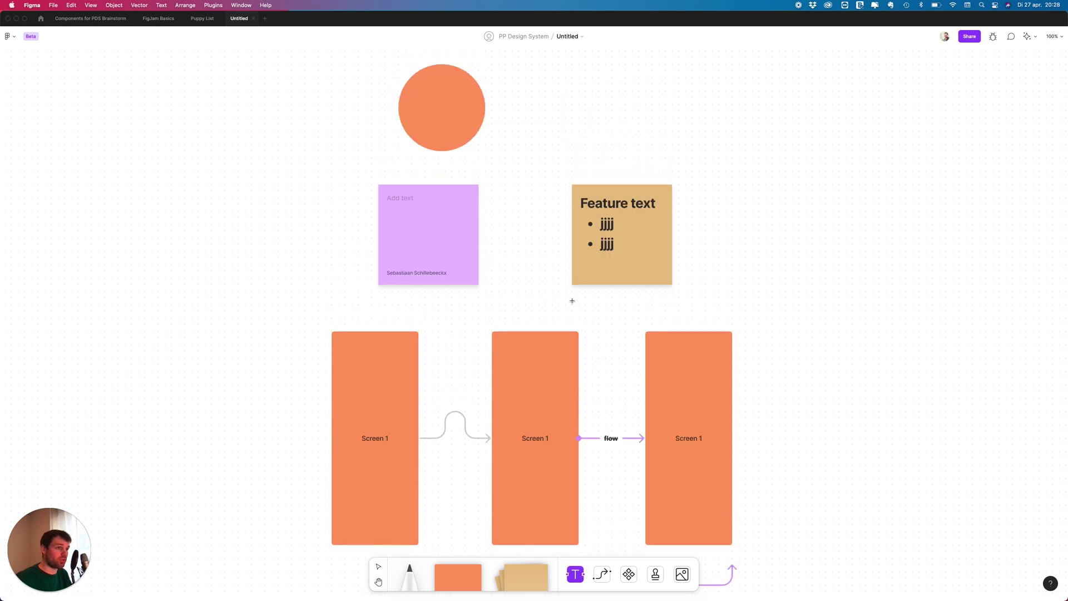
left_click(574, 176)
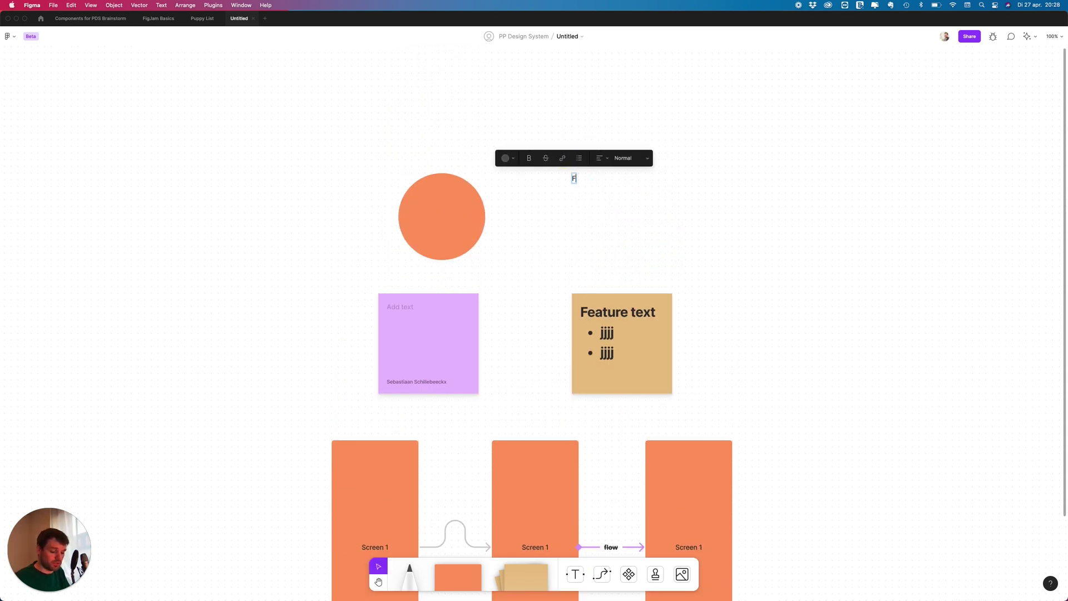
type("Feature")
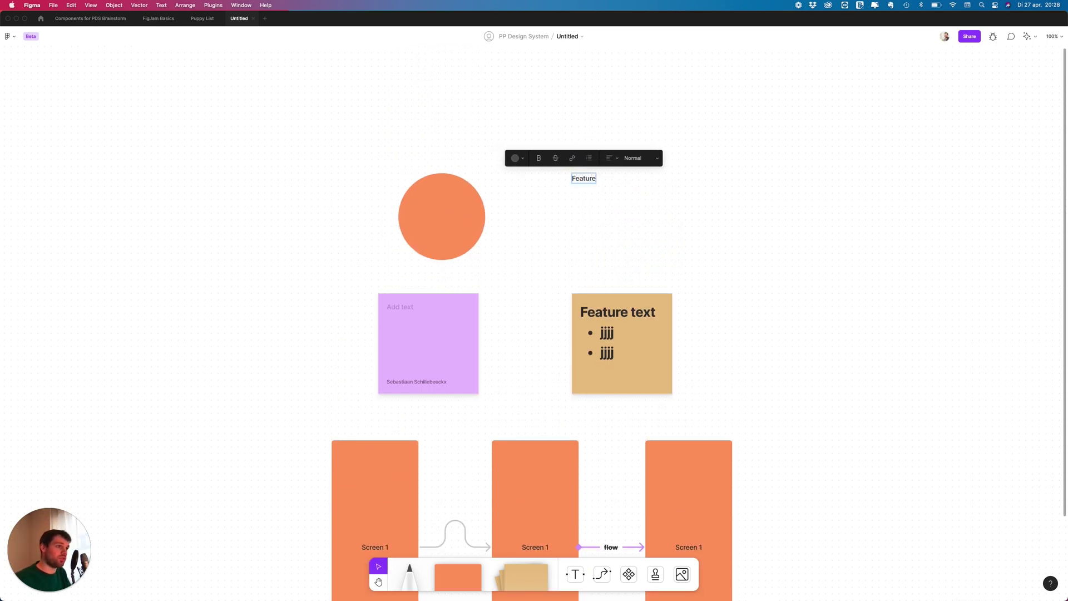
type(" List")
key("Escape")
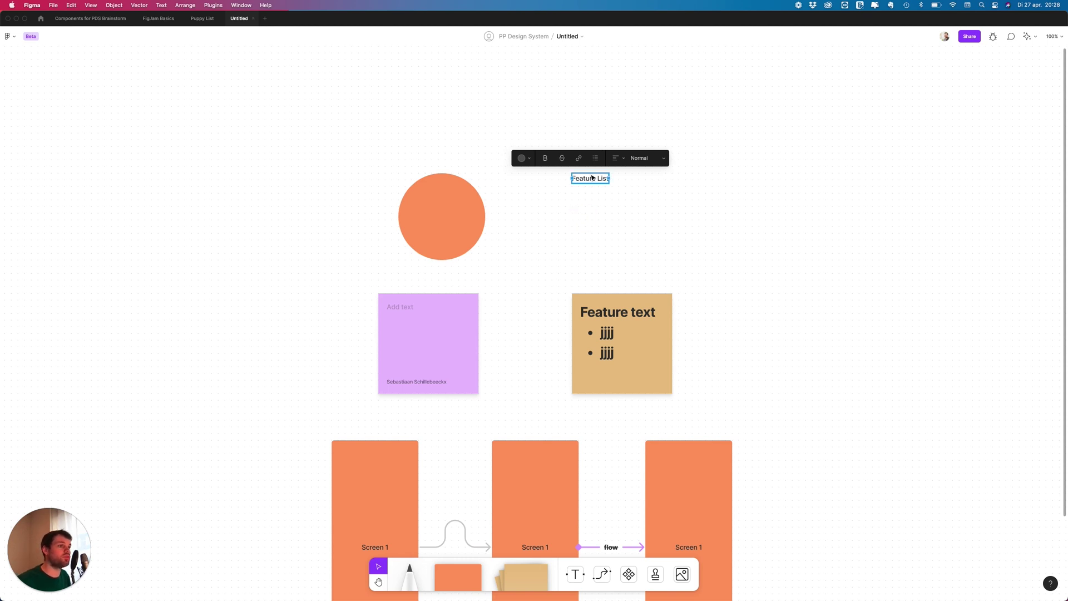
left_click(639, 158)
left_click(644, 175)
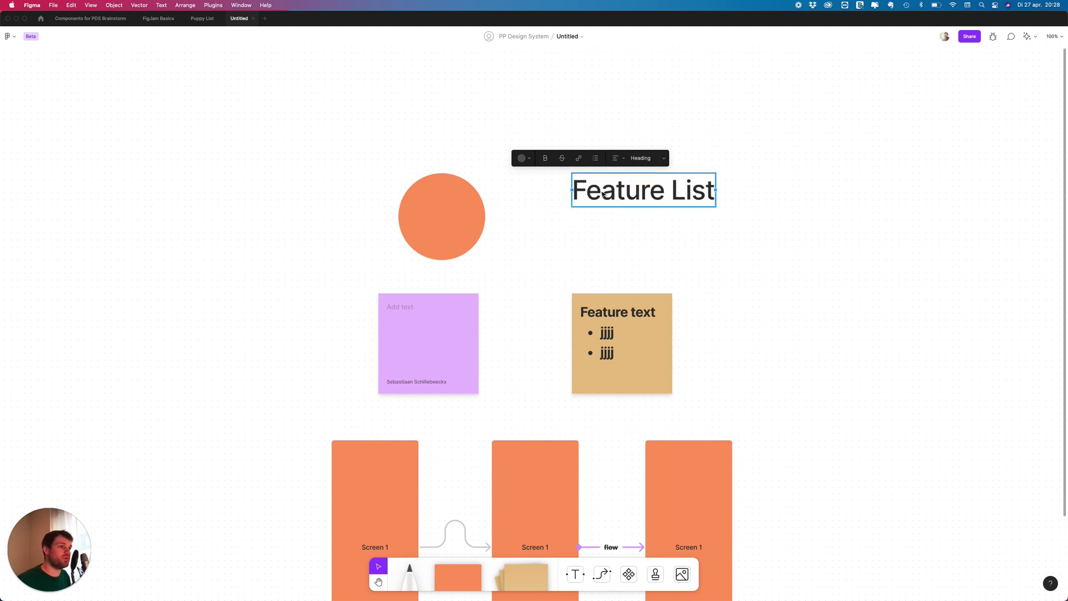
- Make the Feature List heading bold and move it just above the Feature text sticky
double_click(604, 194)
key("super+a")
left_click(548, 162)
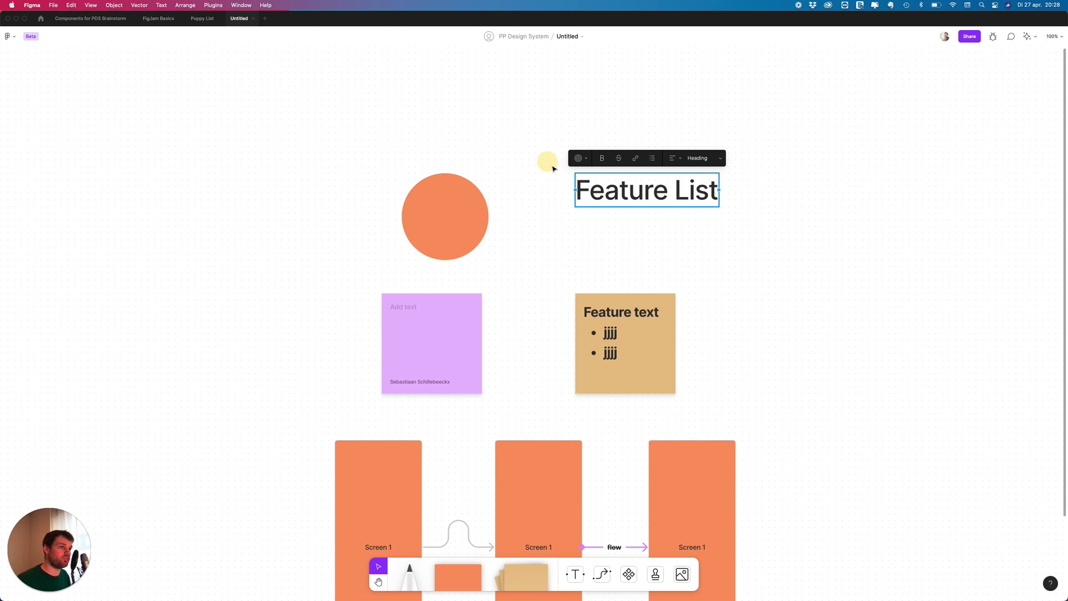
double_click(622, 191)
key("super+a")
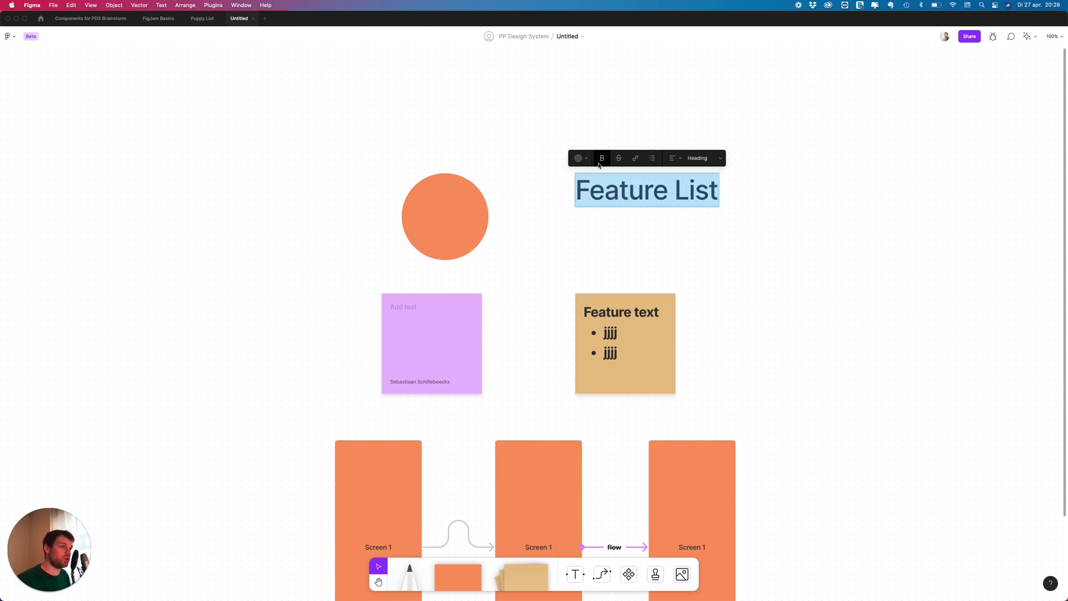
left_click(600, 161)
left_click(640, 255)
left_click_drag(639, 196, 616, 271)
- Switch to the marker with a red colour and the thick stroke
scroll(501, 417, "down", 3)
left_click(410, 576)
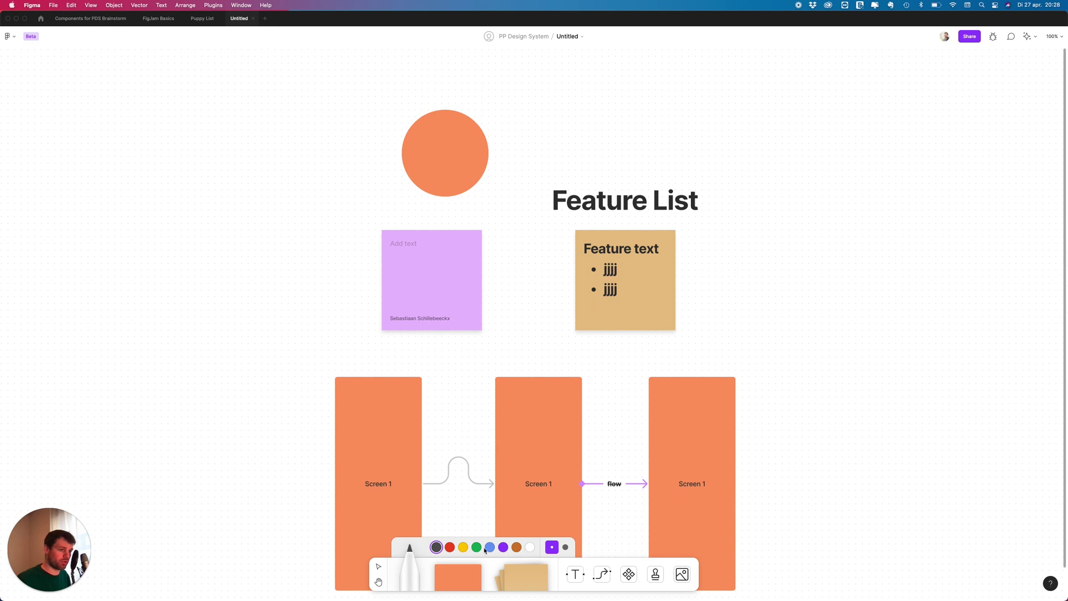
left_click(452, 548)
left_click(564, 548)
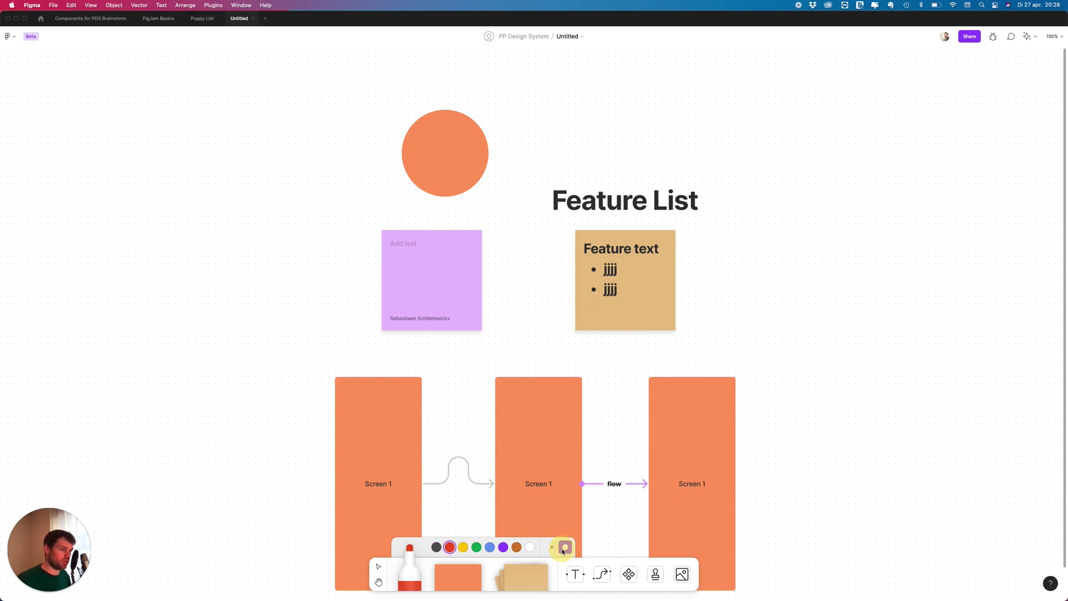
- Draw the face's eyes, pupils, eyebrows, nose, nostrils and smile, then select the heading and sticky
scroll(529, 356, "up", 6)
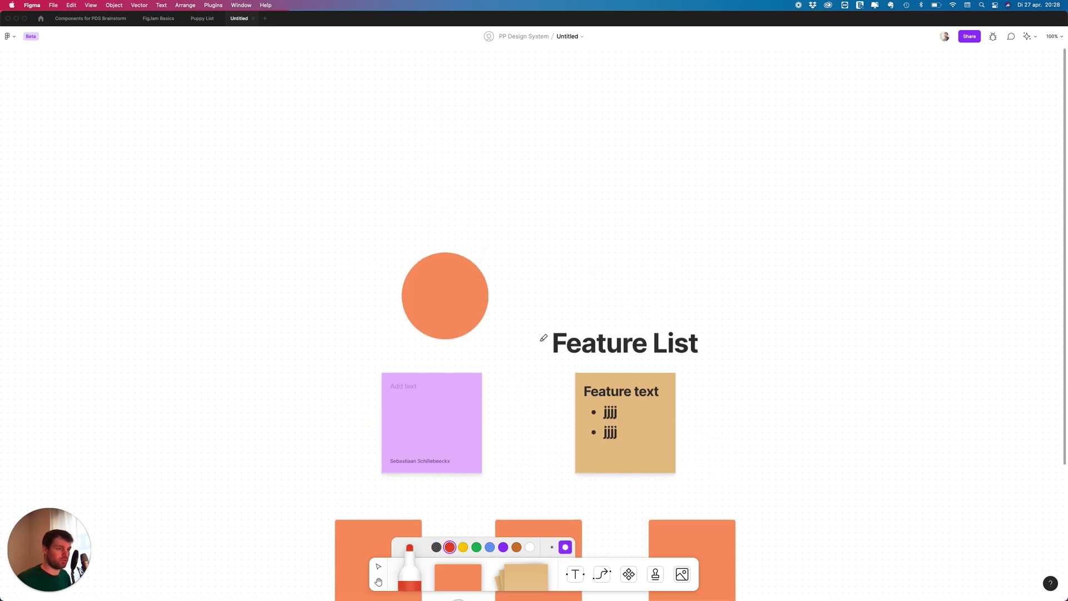
mouse_move(634, 147)
left_mouse_down()
mouse_move(624, 157)
mouse_move(634, 142)
mouse_move(667, 157)
mouse_move(675, 144)
mouse_move(654, 178)
mouse_move(658, 166)
left_mouse_up()
left_click_drag(615, 184, 705, 192)
left_click(627, 154)
left_click(670, 150)
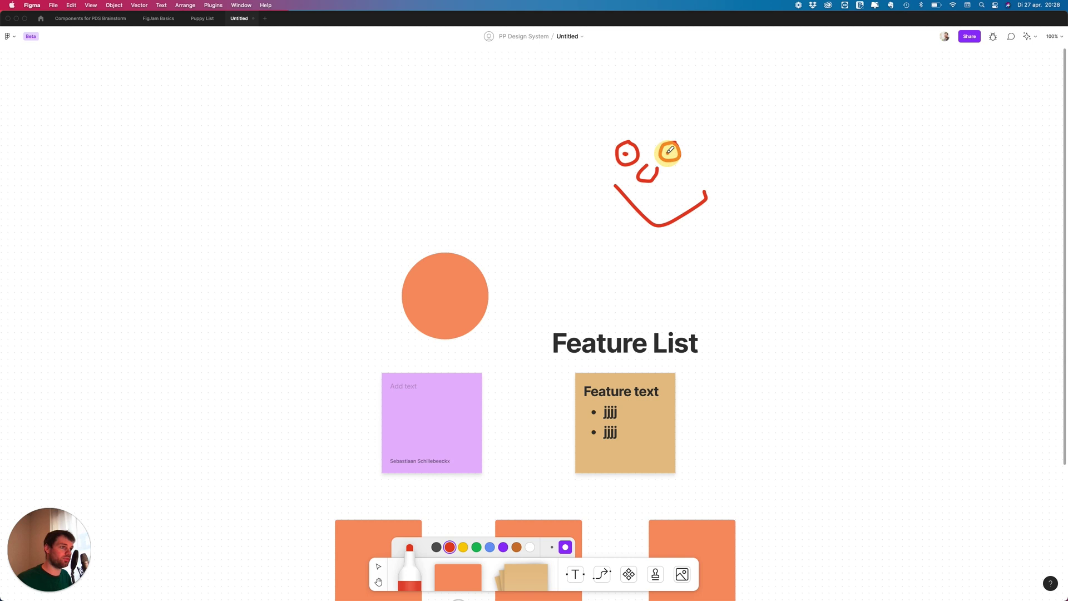
mouse_move(611, 139)
left_mouse_down()
mouse_move(633, 128)
mouse_move(688, 146)
left_mouse_up()
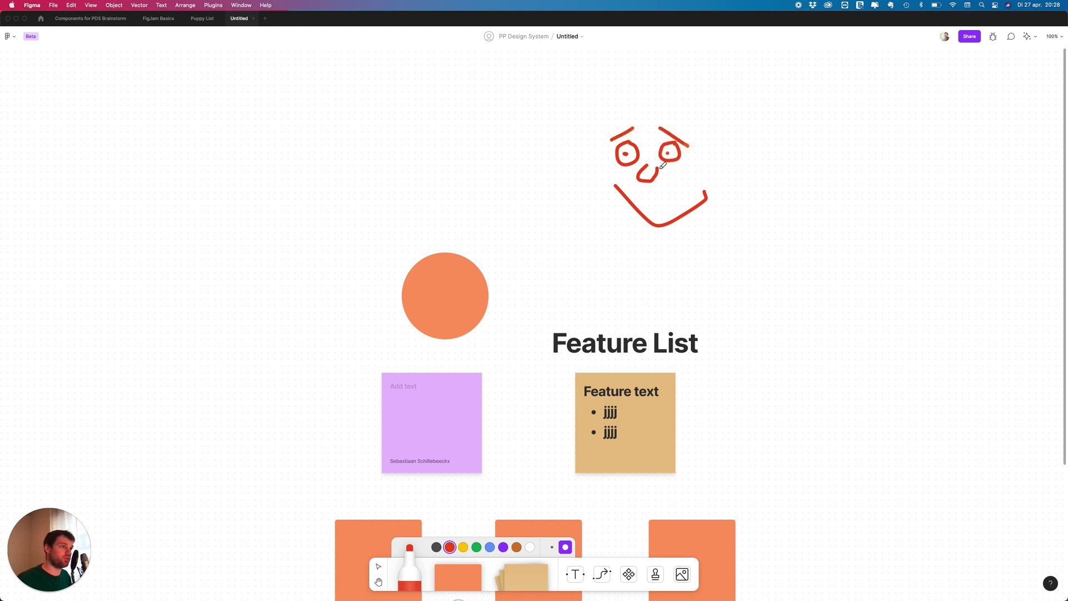
left_click(643, 174)
left_click(651, 174)
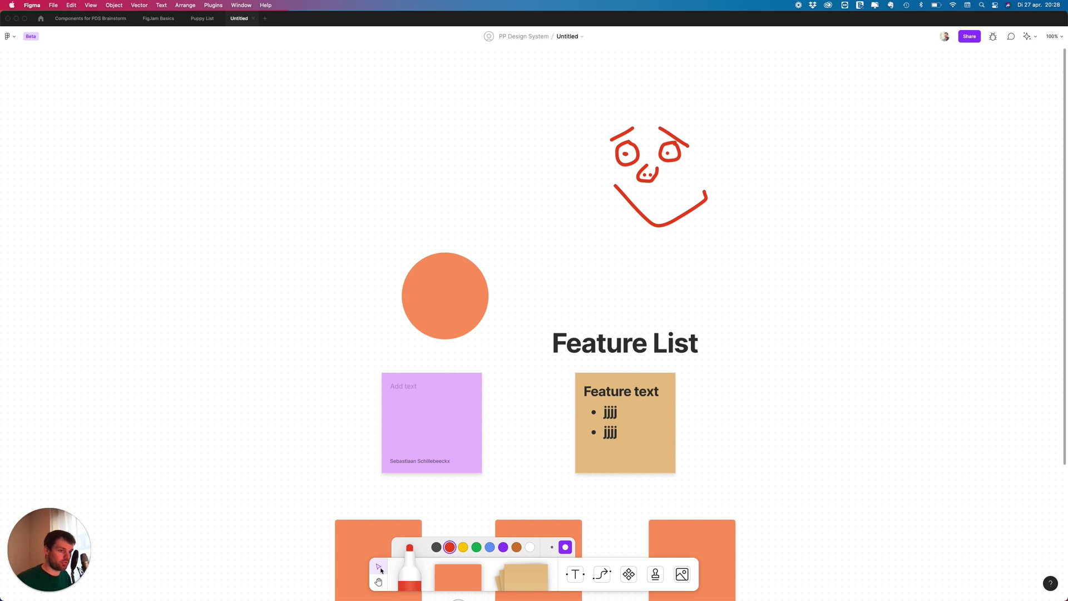
left_click(378, 567)
left_click_drag(533, 262, 704, 453)
left_click(378, 582)
left_click_drag(562, 390, 539, 292)
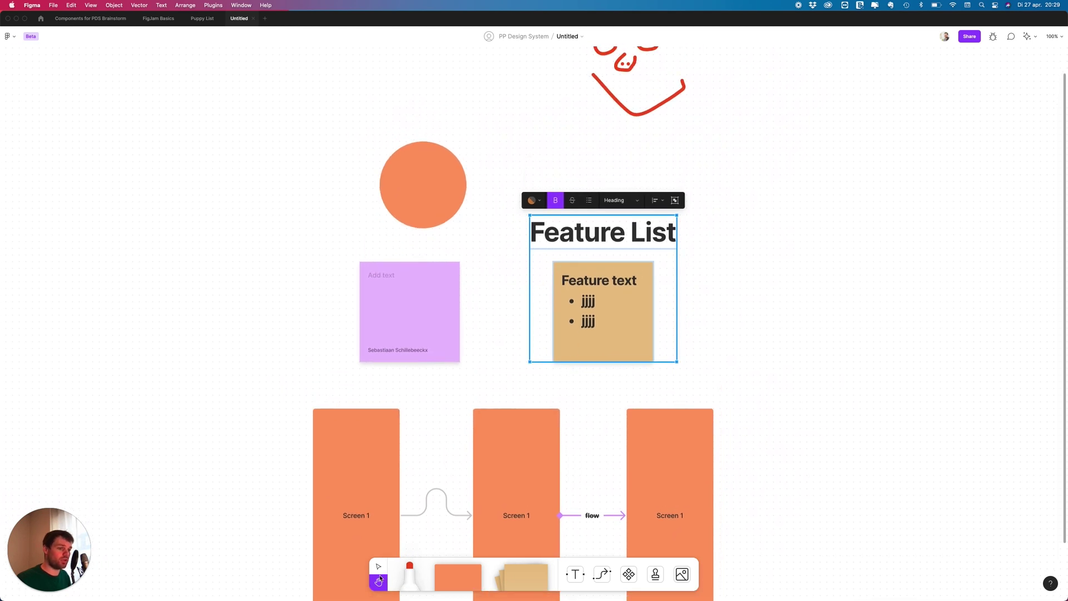
key("v")
left_click(1028, 38)
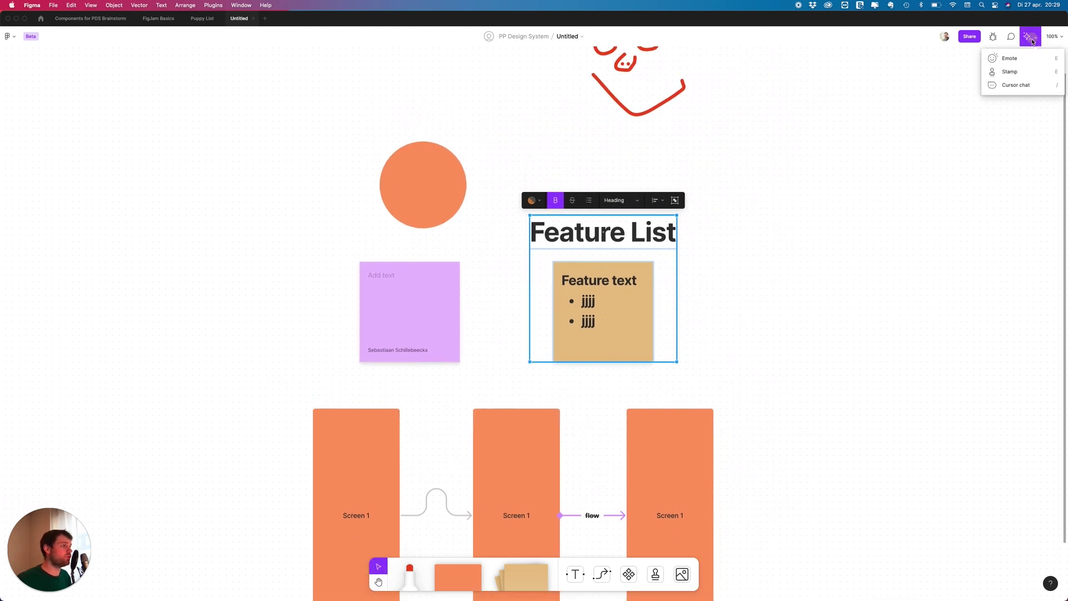
left_click(1022, 86)
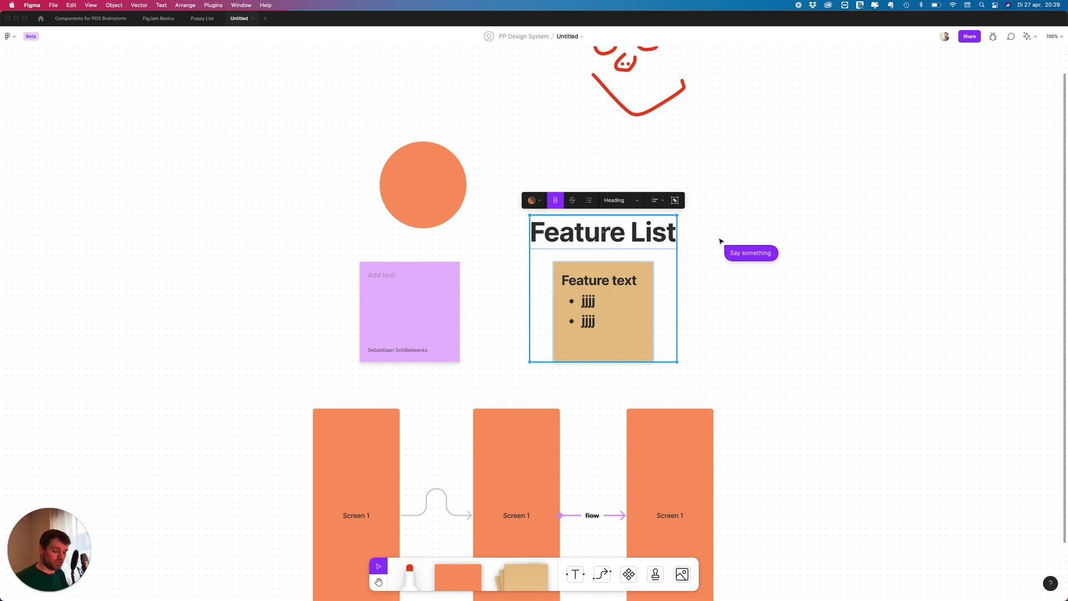
type("Hello how are you!")
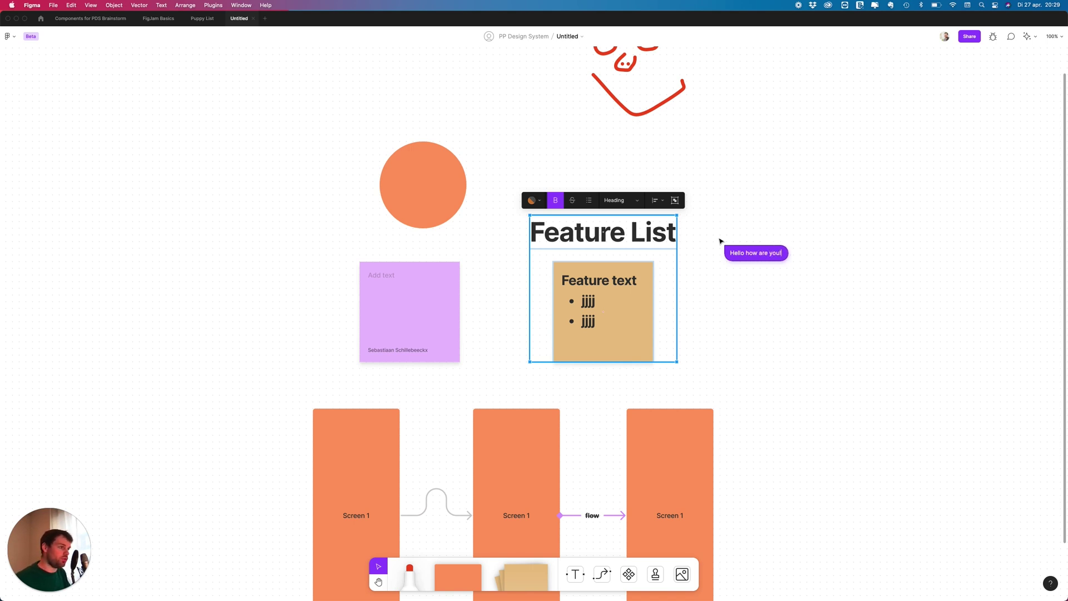
key("Return")
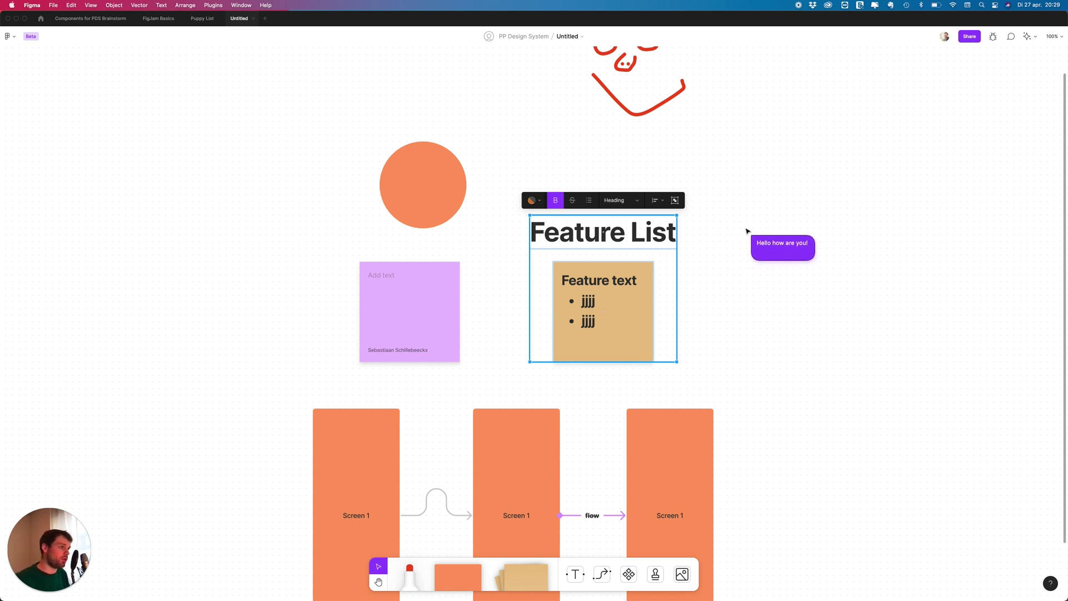
type("kjhqsgkjhdfg")
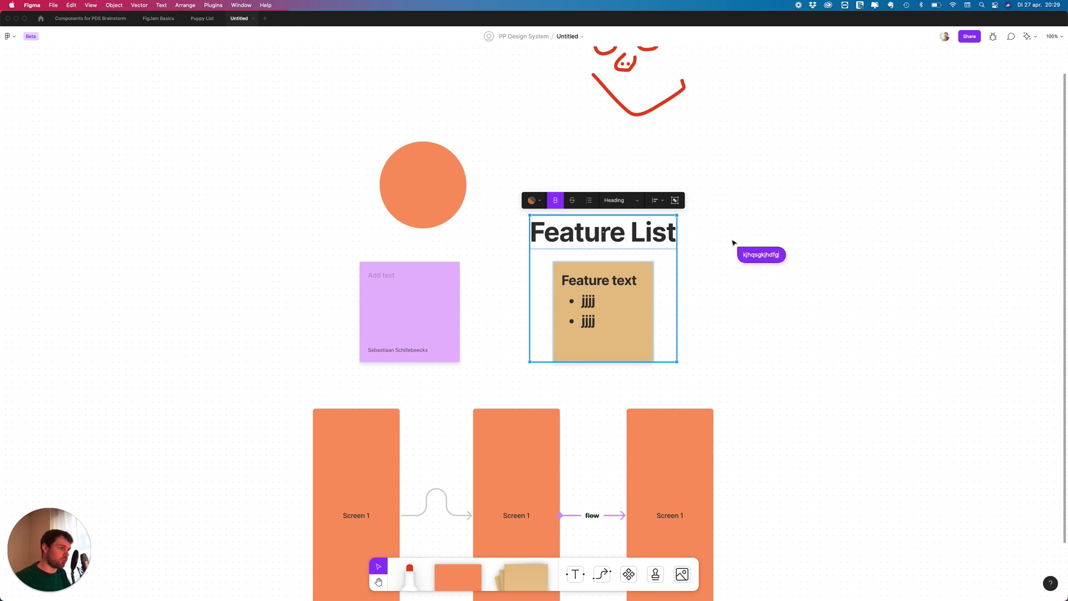
key("alt+BackSpace")
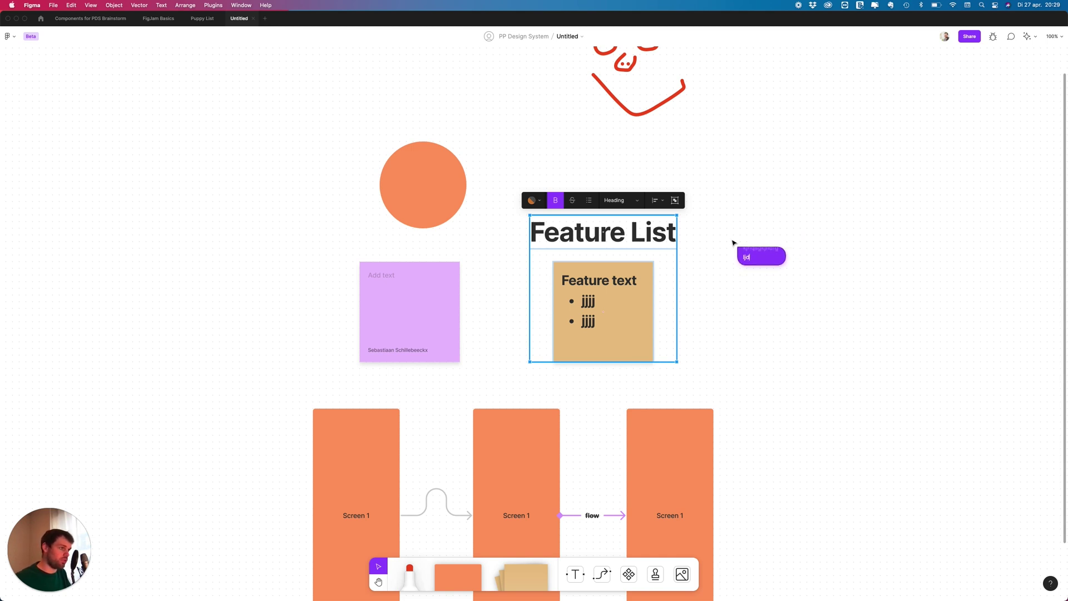
type("ljdlksjd")
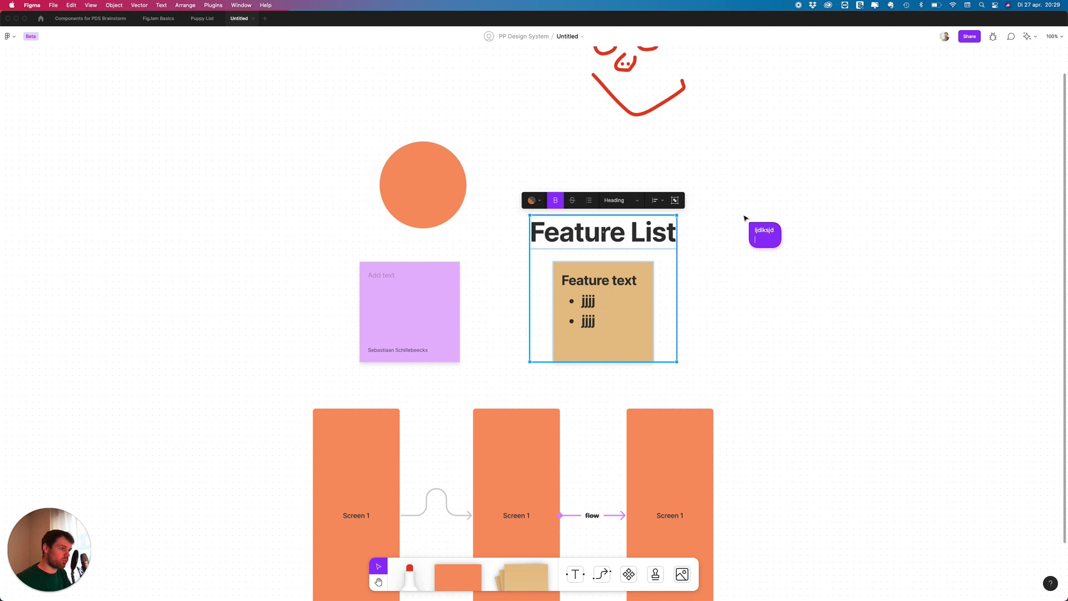
left_click(744, 215)
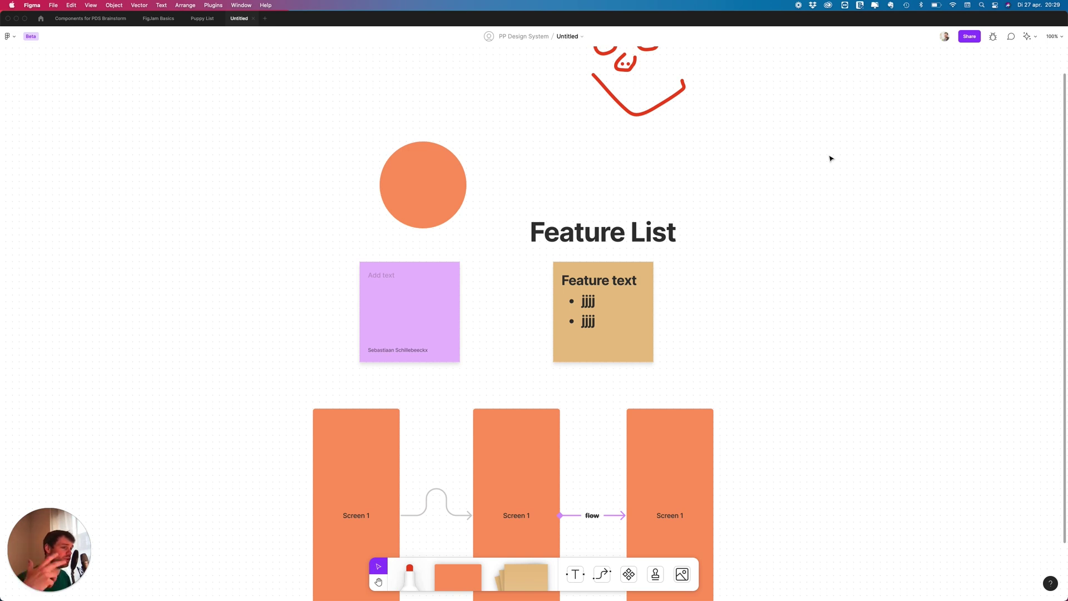
- Pick the thumbs-up stamp from the stamp choices
scroll(778, 480, "down", 5)
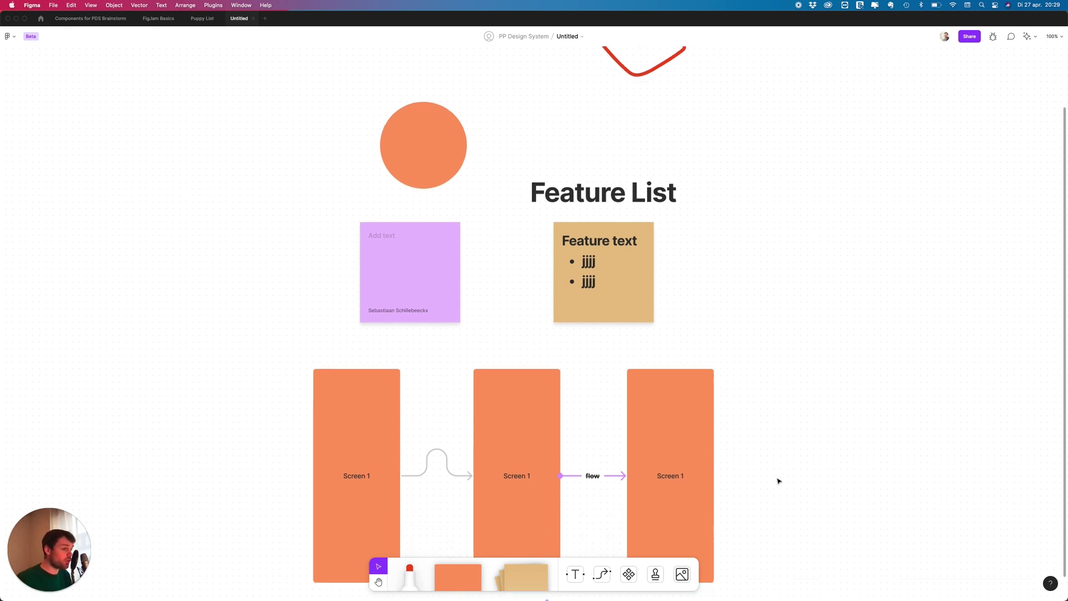
left_click(656, 577)
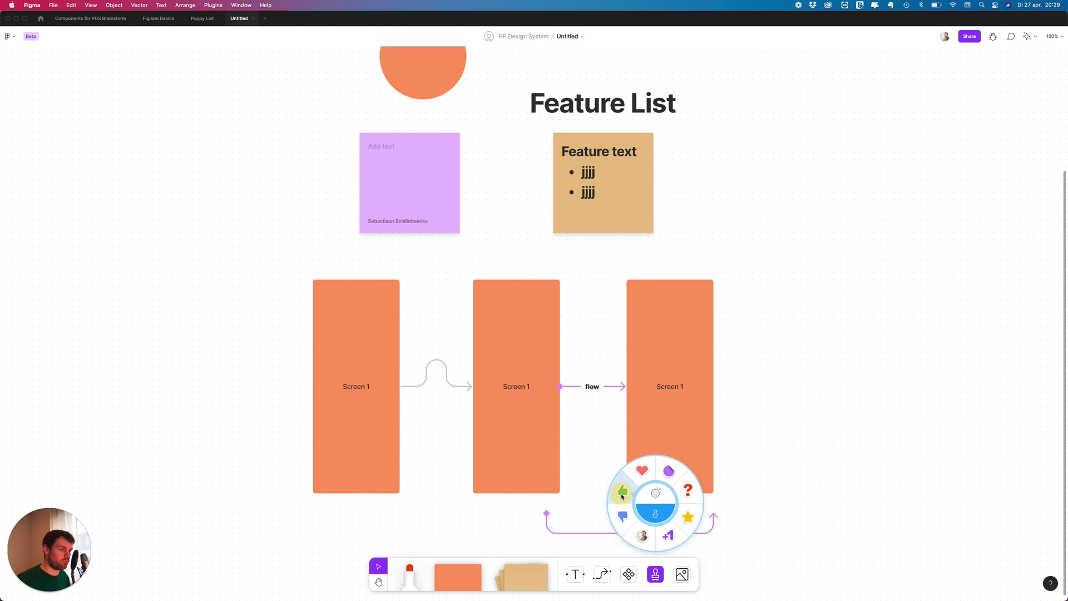
left_click(623, 491)
scroll(604, 284, "up", 1)
- Stamp six thumbs-ups on the Feature text sticky plus a large one beside 'jjjj'
left_click(616, 243)
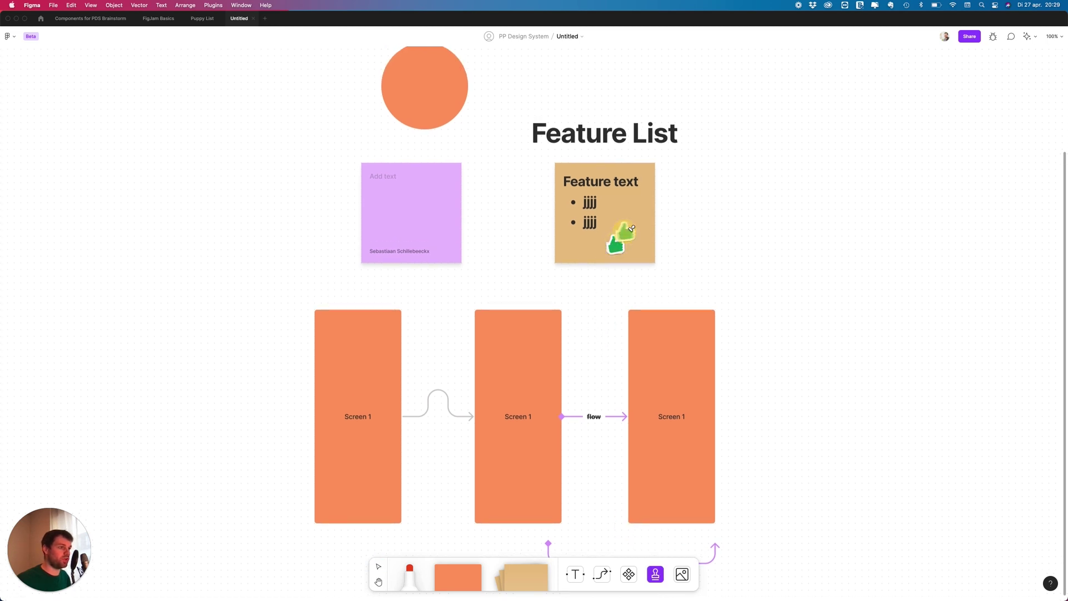
left_click(624, 231)
left_click(606, 192)
left_click(637, 212)
left_click(596, 224)
left_click(583, 224)
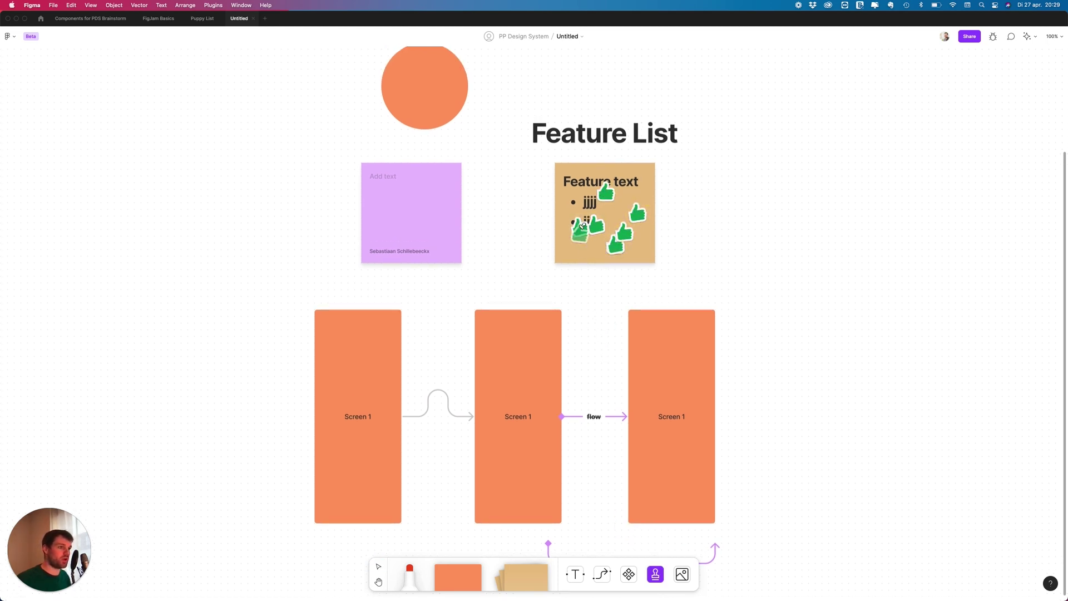
left_click(576, 199)
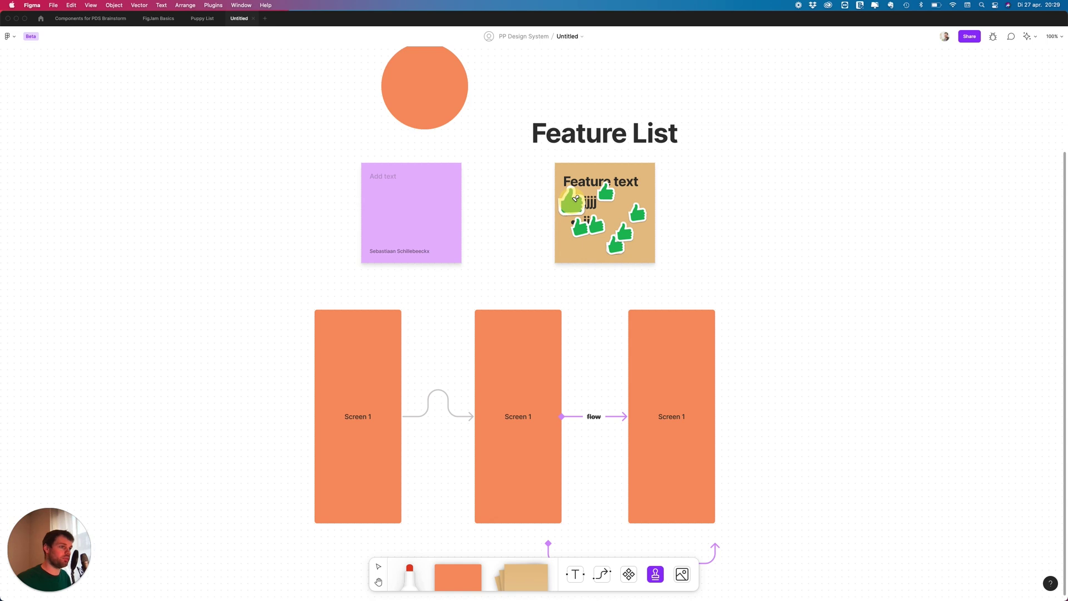
left_click(656, 576)
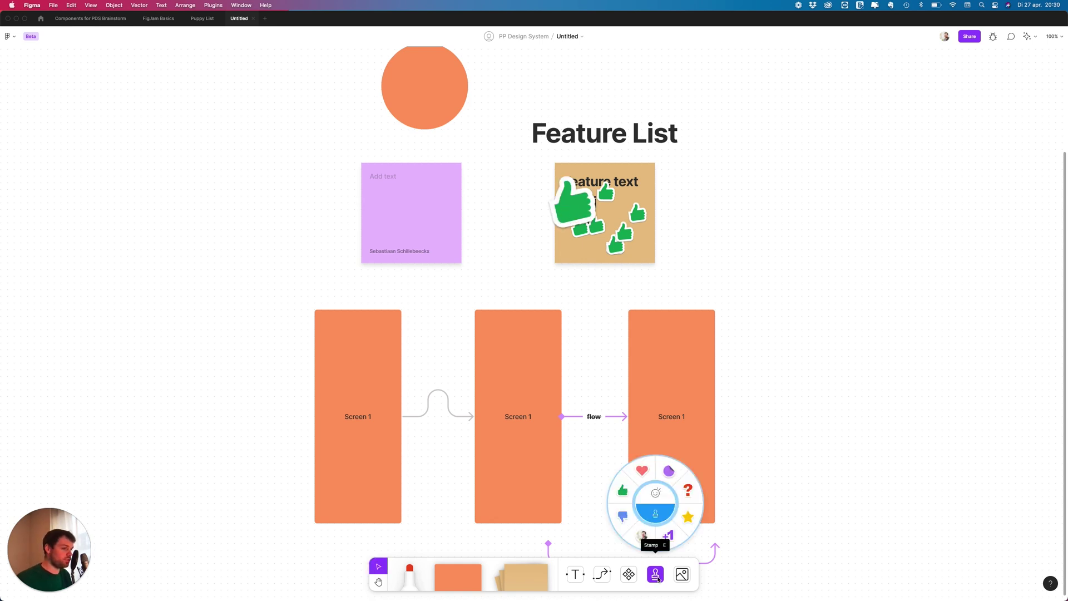
- Send heart-eyes emotes over the stickies and a fire-emote trail across Screen 1
key("e")
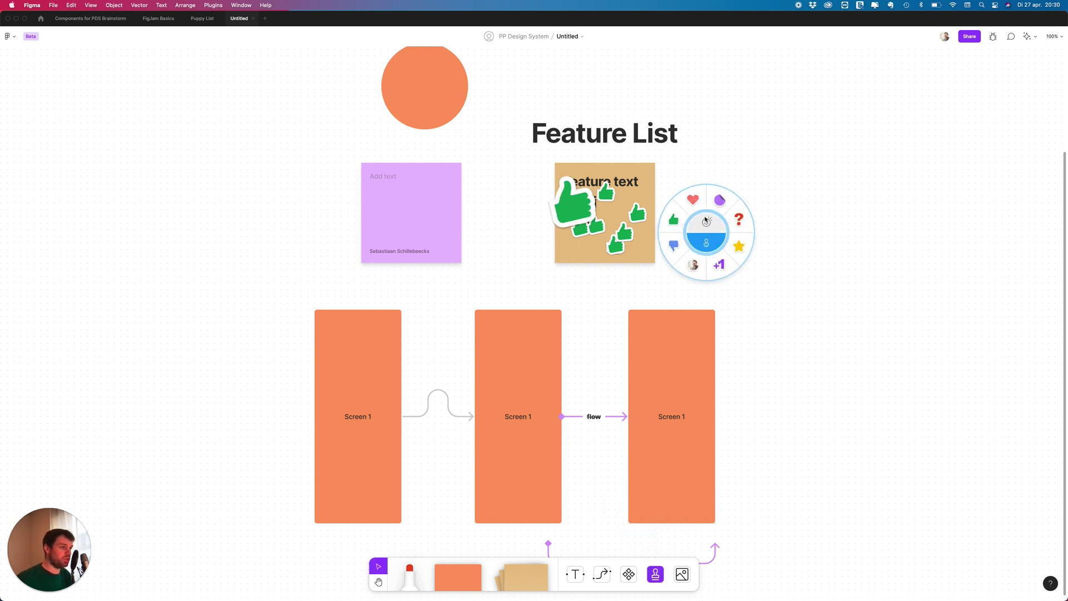
left_click(706, 222)
left_click(690, 198)
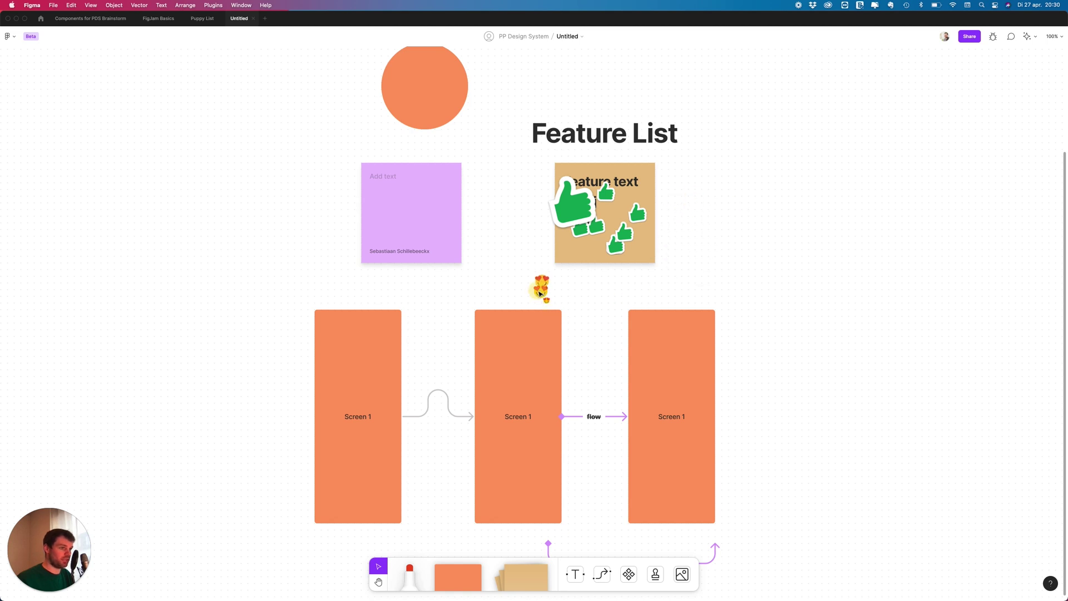
left_click_drag(539, 294, 537, 287)
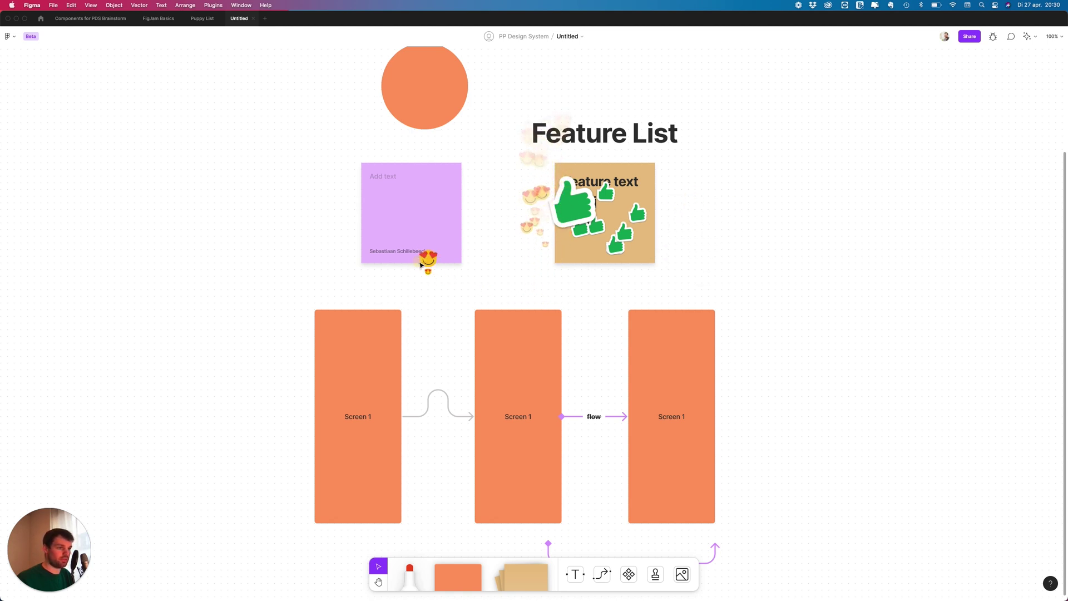
mouse_move(421, 265)
left_mouse_down()
mouse_move(370, 243)
mouse_move(446, 246)
mouse_move(385, 259)
mouse_move(467, 241)
left_mouse_up()
key("e")
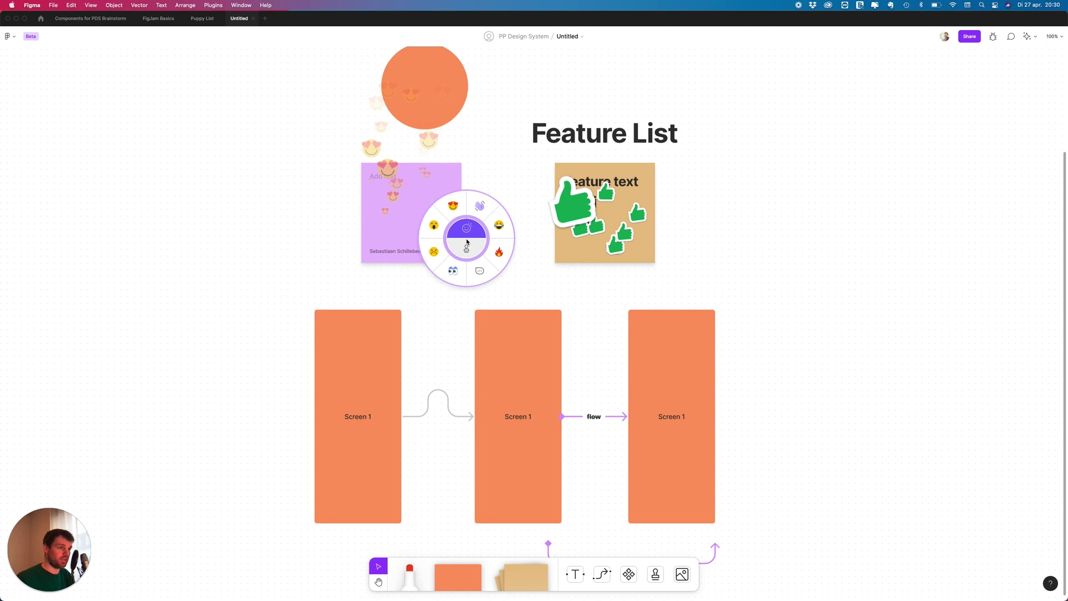
left_click(498, 251)
mouse_move(356, 451)
left_mouse_down()
mouse_move(680, 443)
mouse_move(397, 441)
mouse_move(663, 456)
mouse_move(416, 434)
left_mouse_up()
- Spray wave emotes across the Screen frames and trail eyes emotes along the connector
key("e")
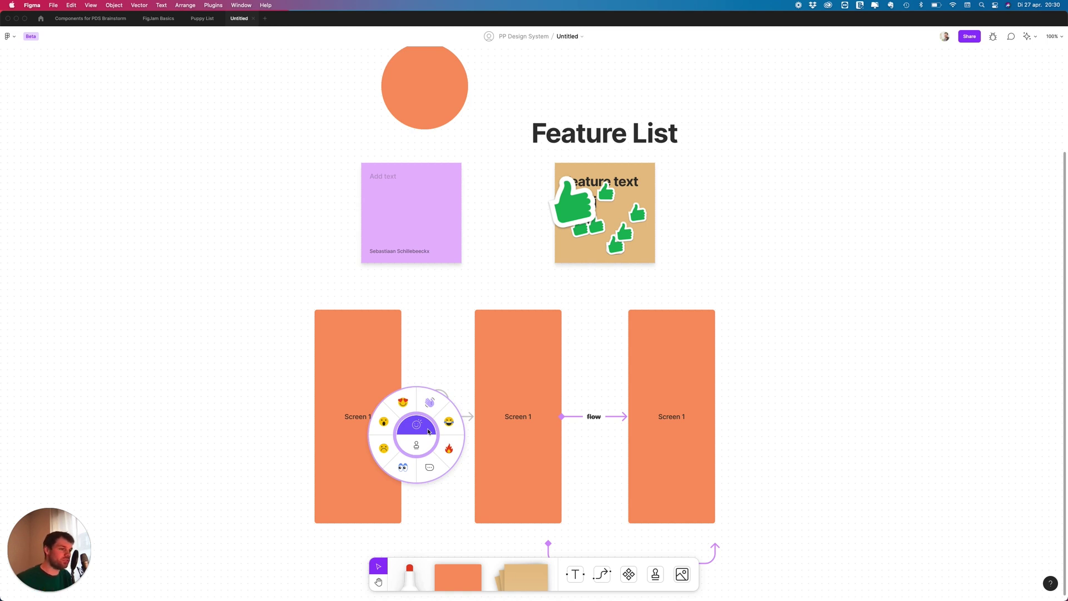
mouse_move(425, 401)
left_mouse_down()
mouse_move(453, 386)
mouse_move(614, 426)
left_mouse_up()
mouse_move(548, 434)
left_mouse_down()
mouse_move(354, 428)
mouse_move(462, 326)
mouse_move(591, 354)
mouse_move(433, 397)
mouse_move(390, 361)
mouse_move(533, 355)
left_mouse_up()
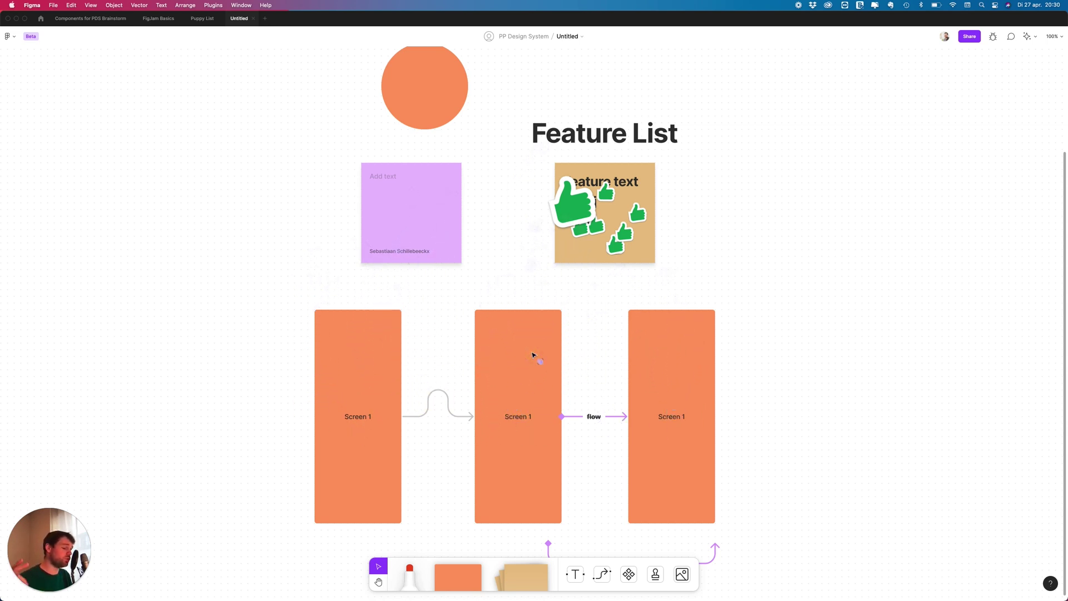
key("e")
left_click(521, 382)
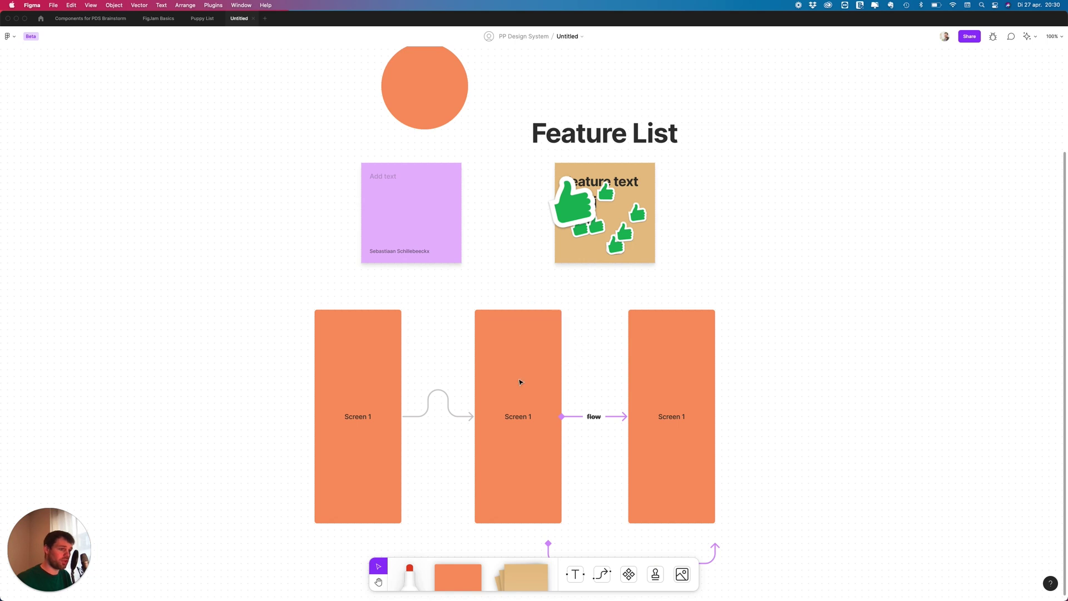
key("e")
left_click(517, 374)
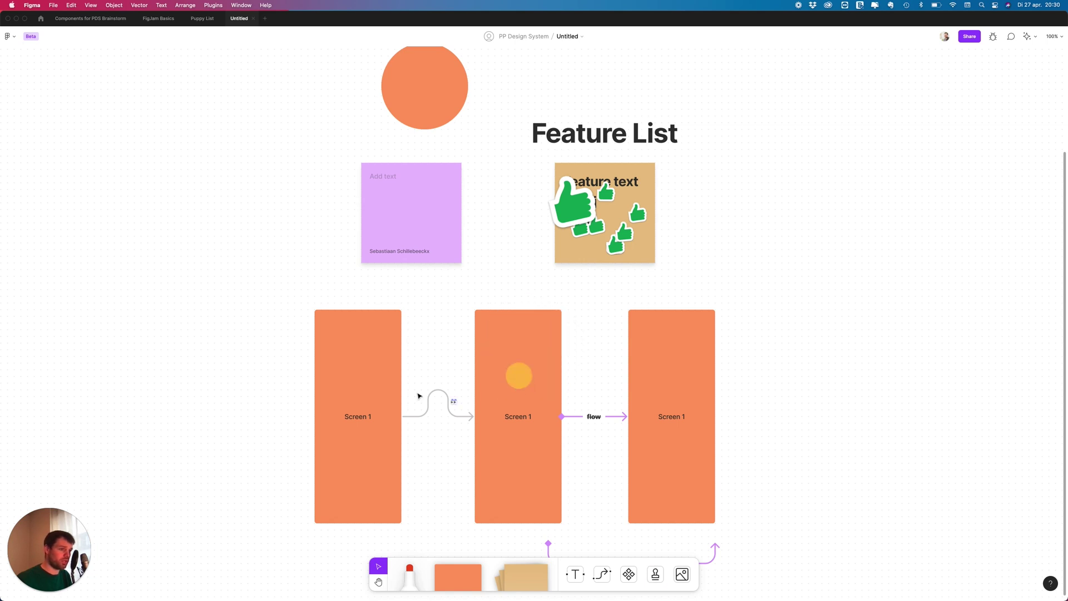
mouse_move(419, 394)
left_mouse_down()
mouse_move(472, 412)
mouse_move(569, 383)
mouse_move(529, 348)
mouse_move(386, 389)
mouse_move(539, 417)
left_mouse_up()
- Place avatar stamps on the purple sticky, including its top-right corner, then return to Select
key("e")
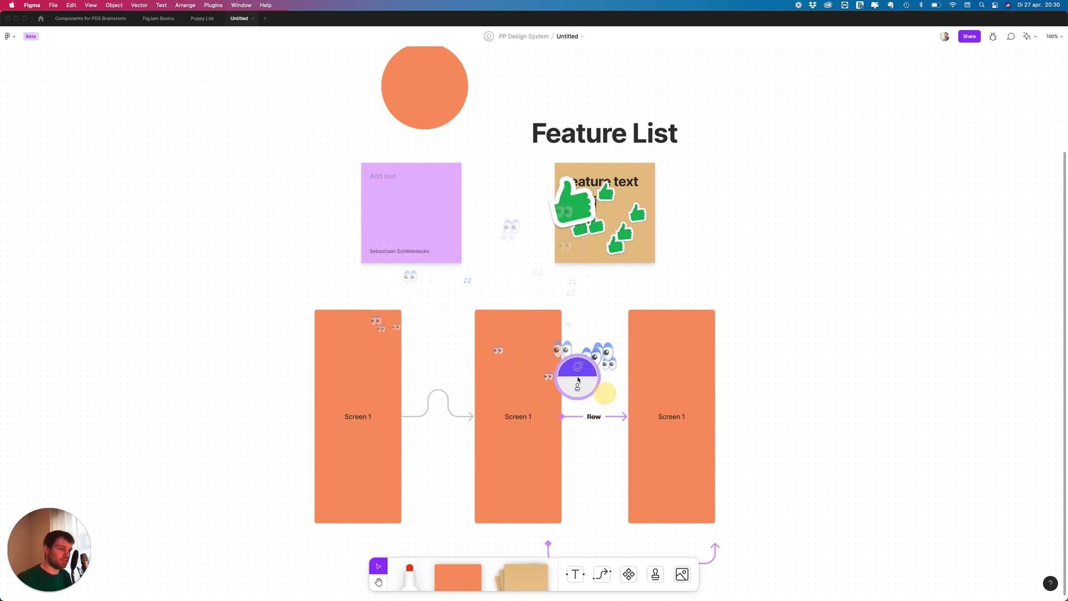
mouse_move(583, 388)
left_click(563, 409)
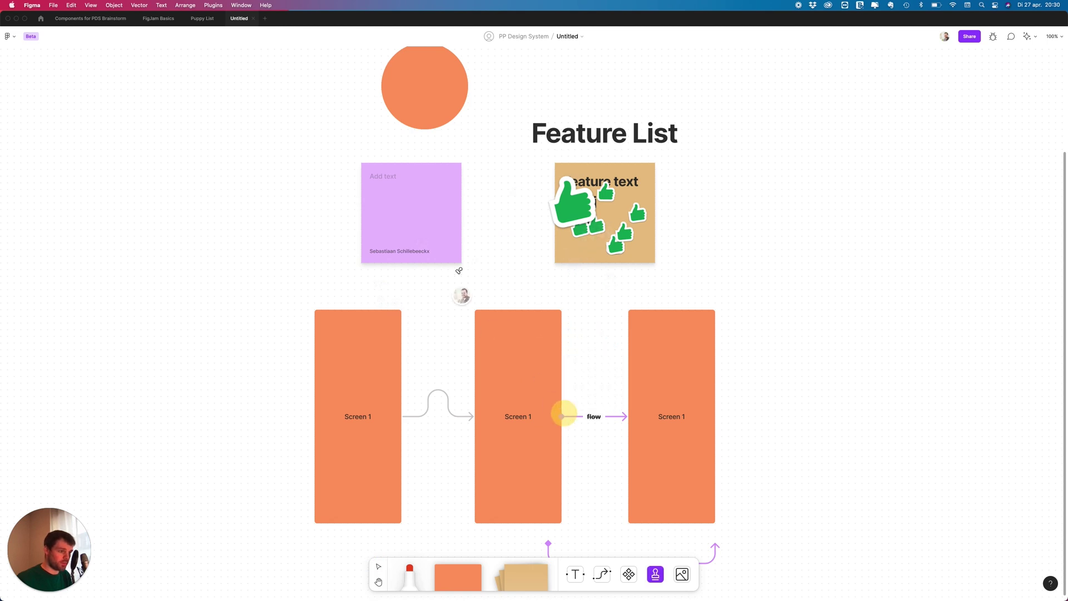
left_click(439, 242)
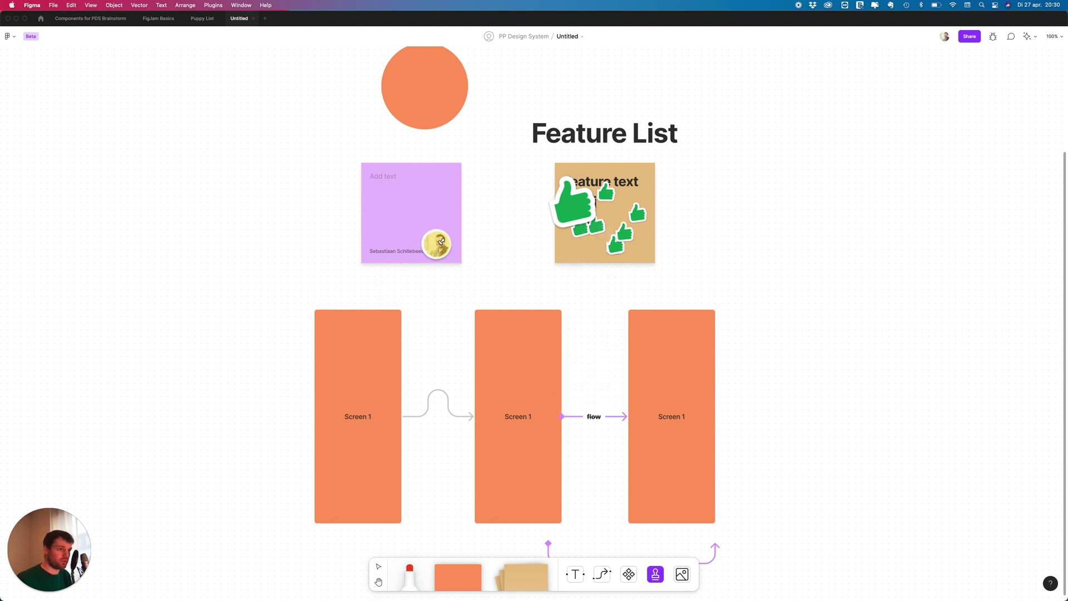
left_click(446, 180)
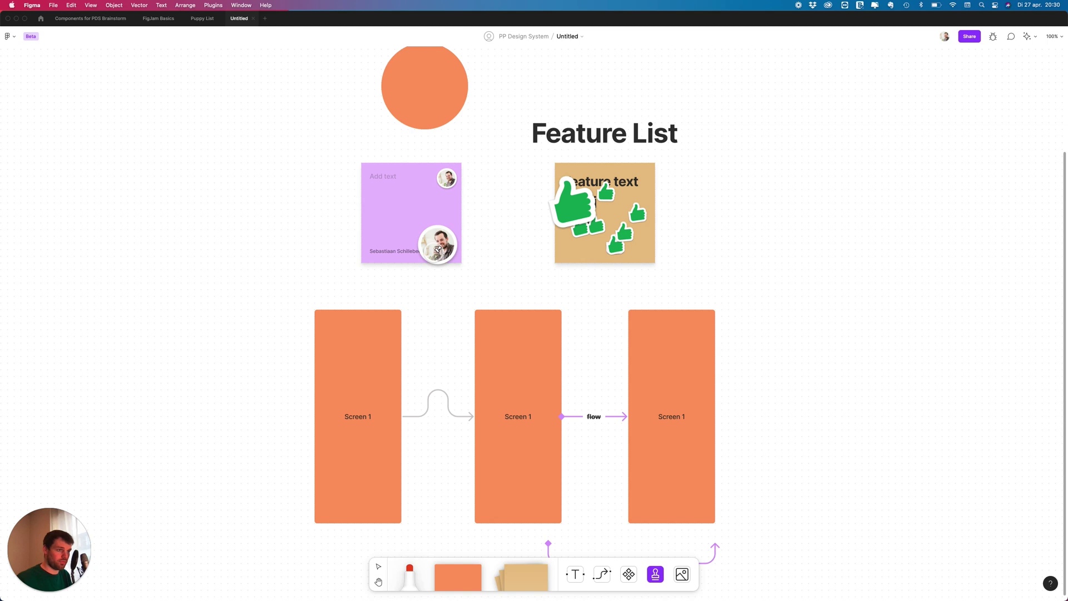
key("Escape")
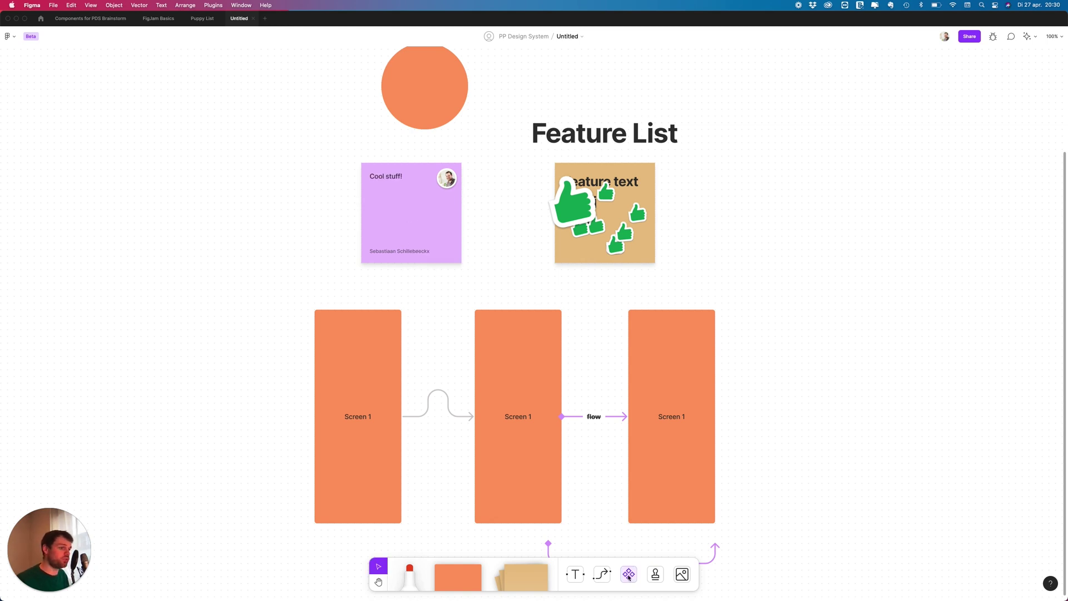
- Place a Meeting Agenda clipboard from the agenda kit sticker set right of Feature List
left_click(628, 577)
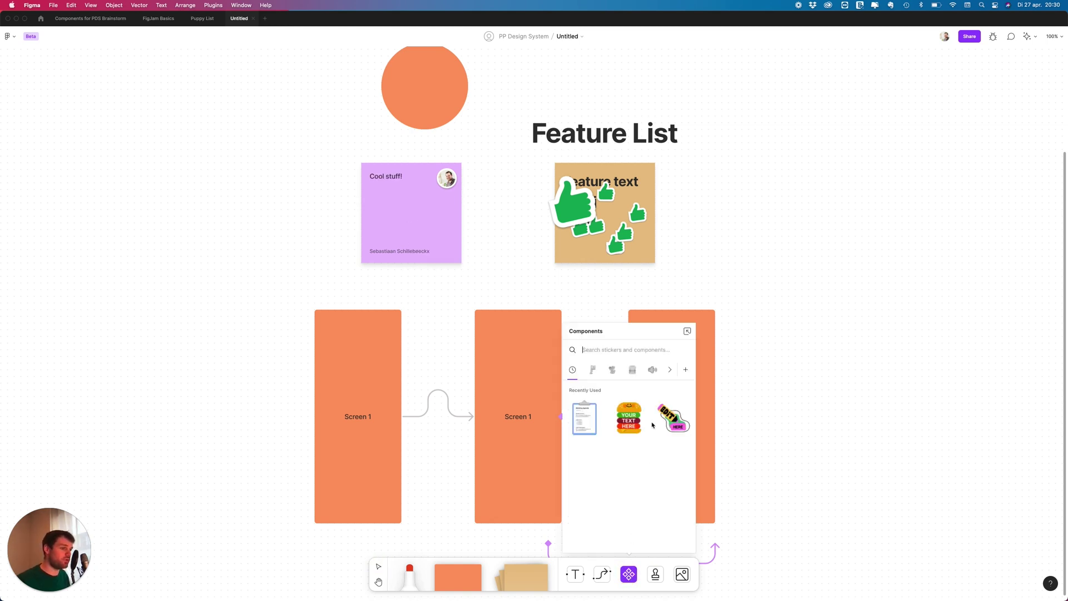
left_click(593, 373)
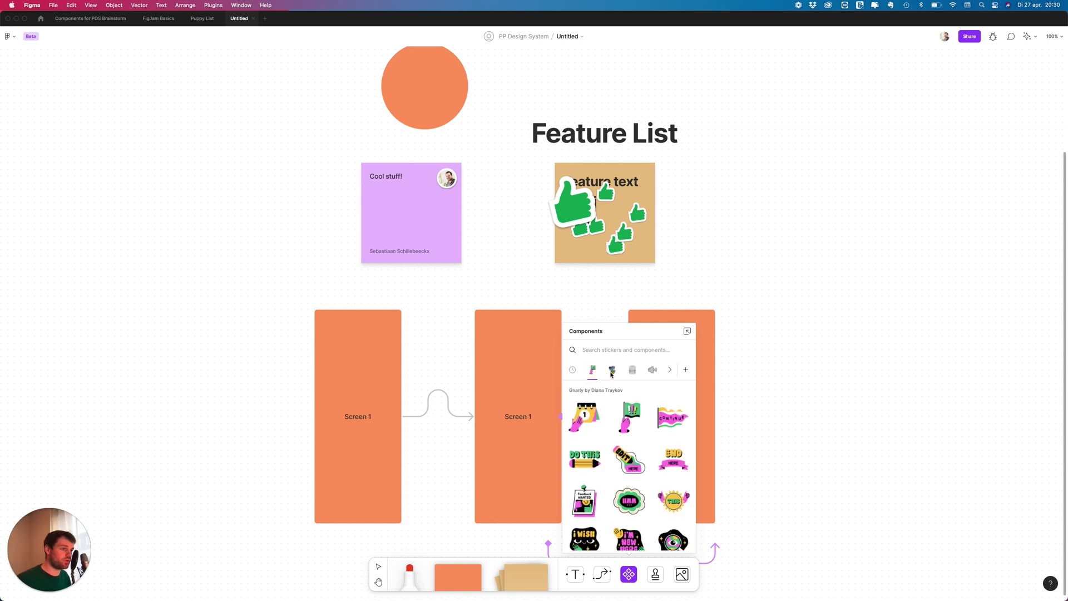
left_click(612, 373)
left_click(632, 373)
left_click(653, 373)
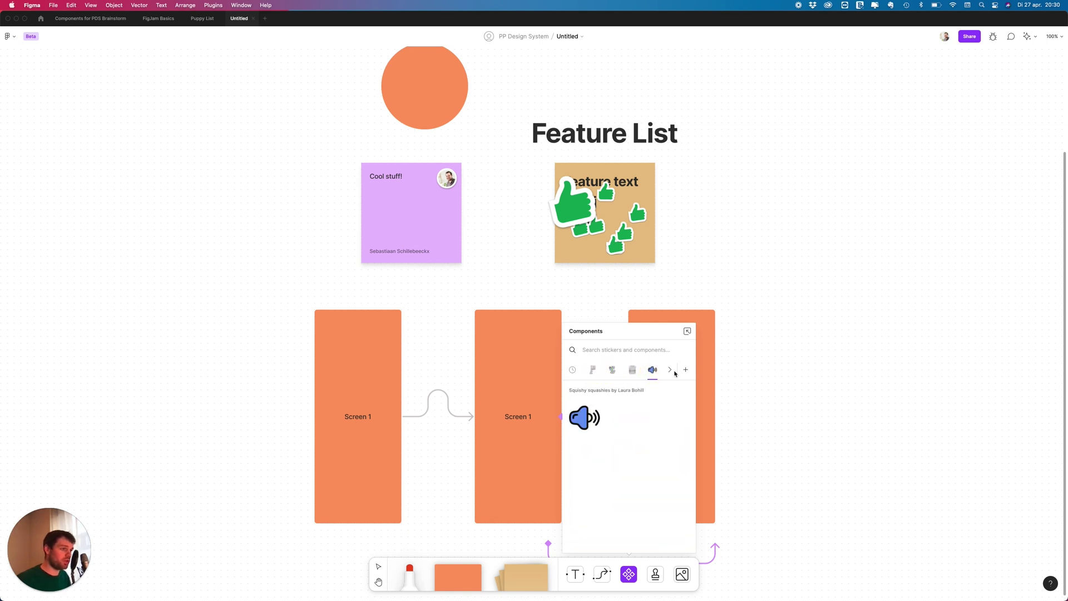
left_click(670, 370)
left_click(653, 371)
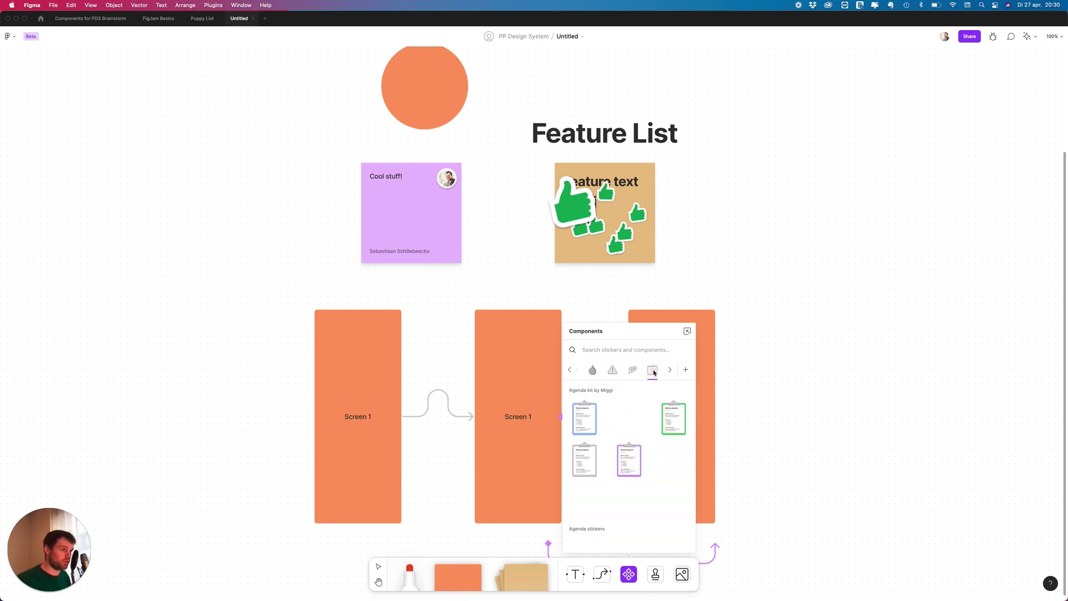
left_click_drag(584, 418, 814, 219)
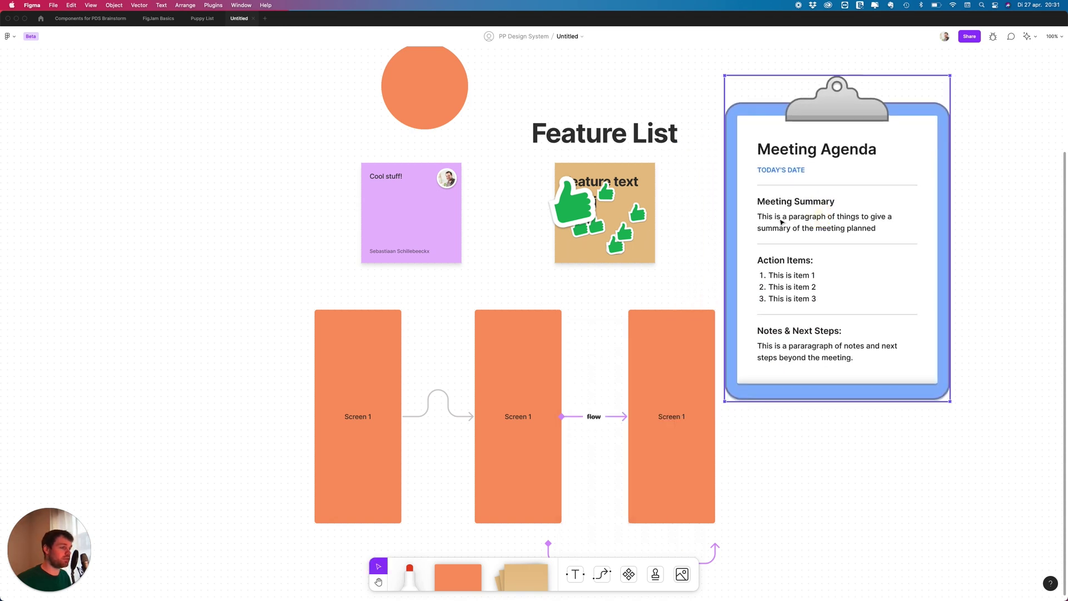
- Replace the meeting summary paragraph with random placeholder letters
scroll(790, 217, "up", 3)
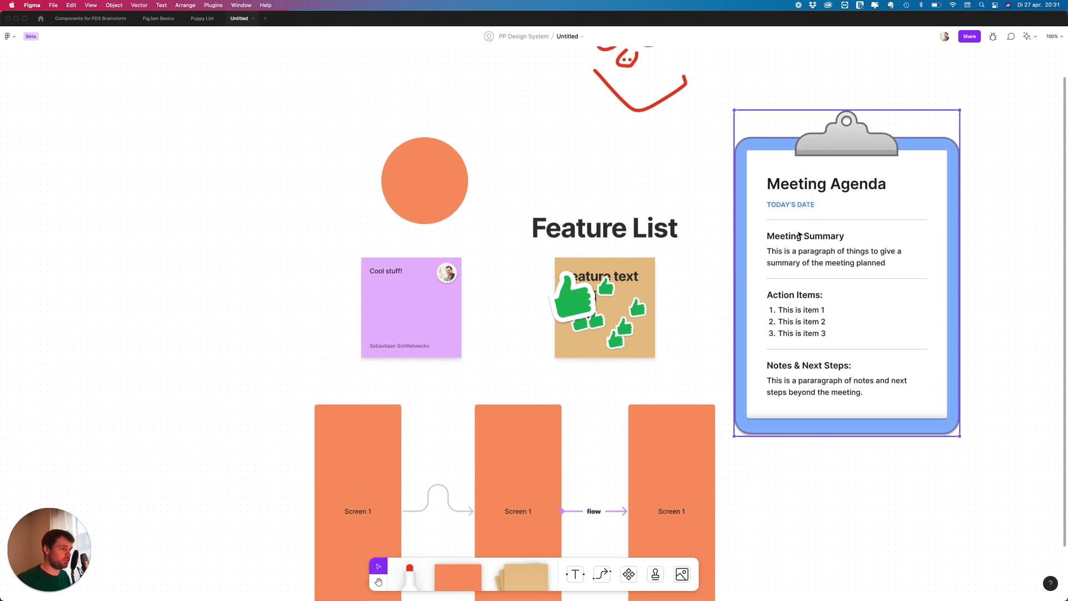
double_click(801, 236)
double_click(804, 252)
key("super+a")
type("Ik")
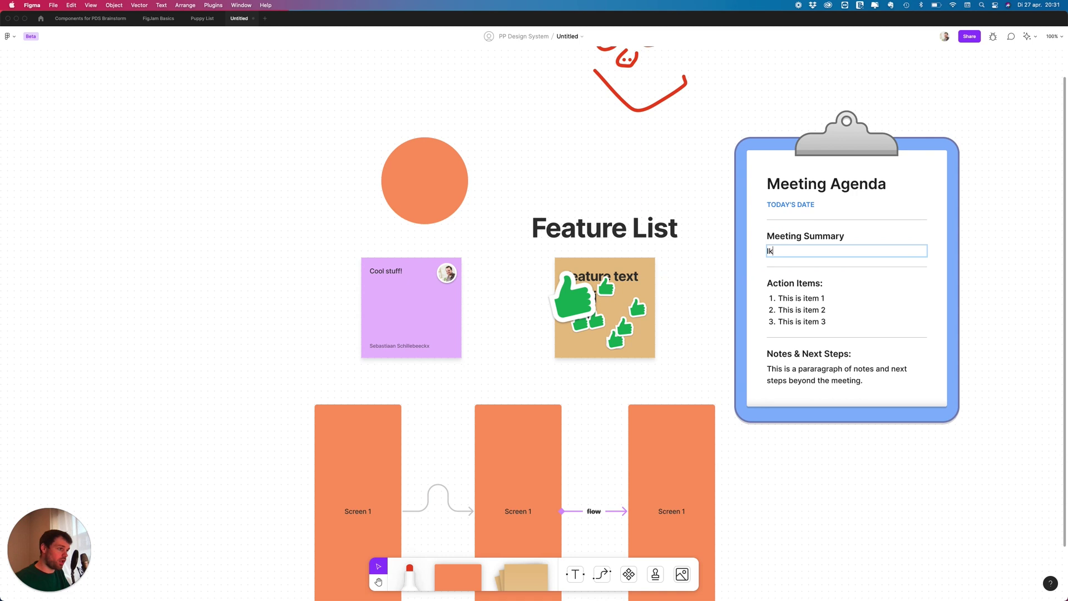
type("hsdfkljhdsfgkjlhdsfgkljhsdfglkjhsdgkljhsdfgkljsdfhgklsdfhgkls")
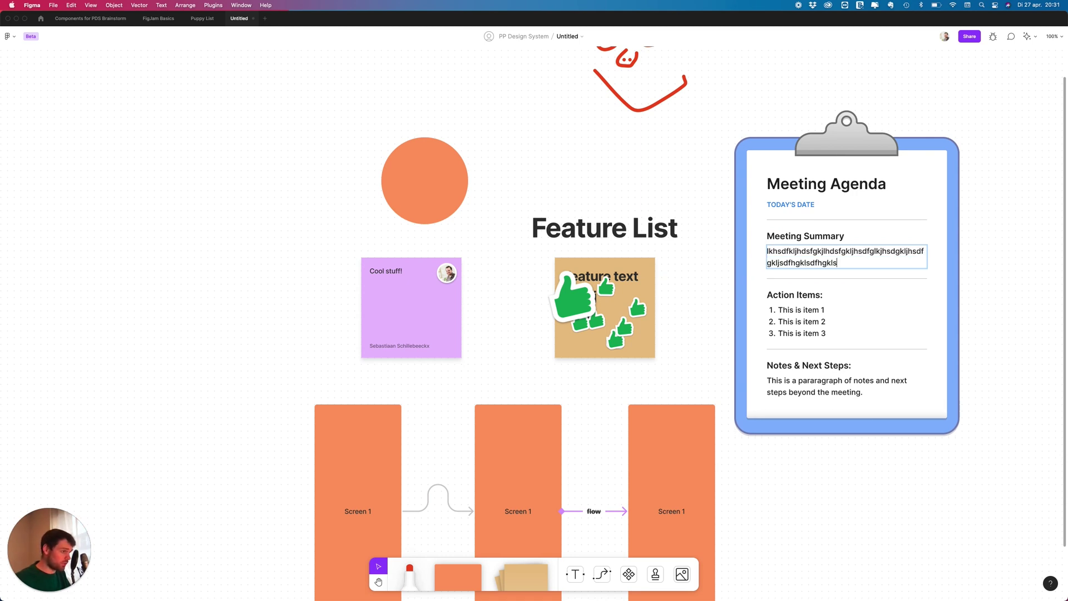
type("dfhgkljdfshgkljdfhgkljdfshgkljsdfhvkjsdfnvkljsdfnvklj")
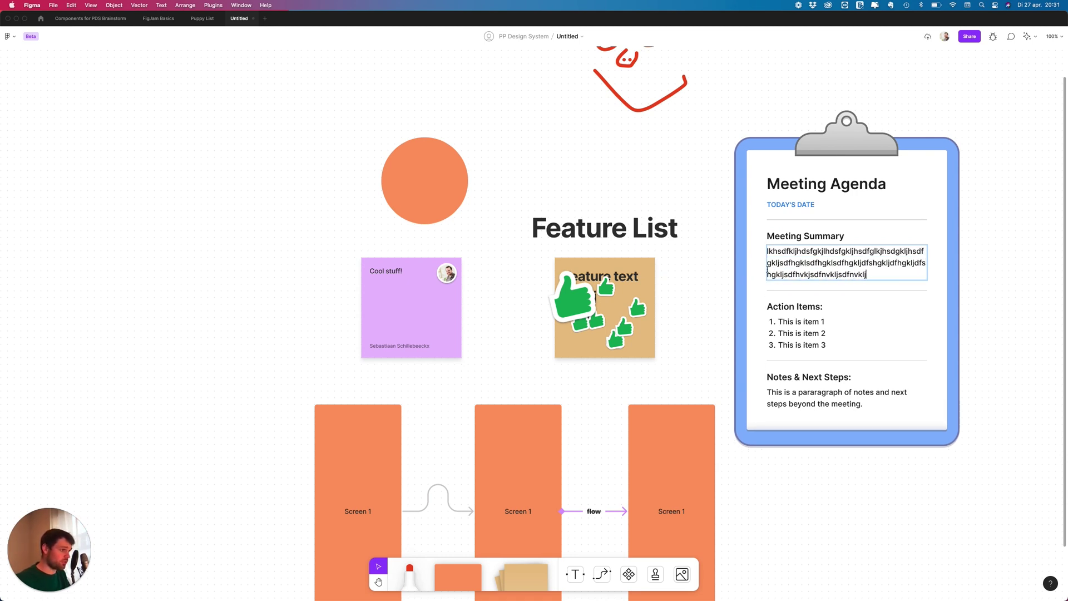
key("Escape")
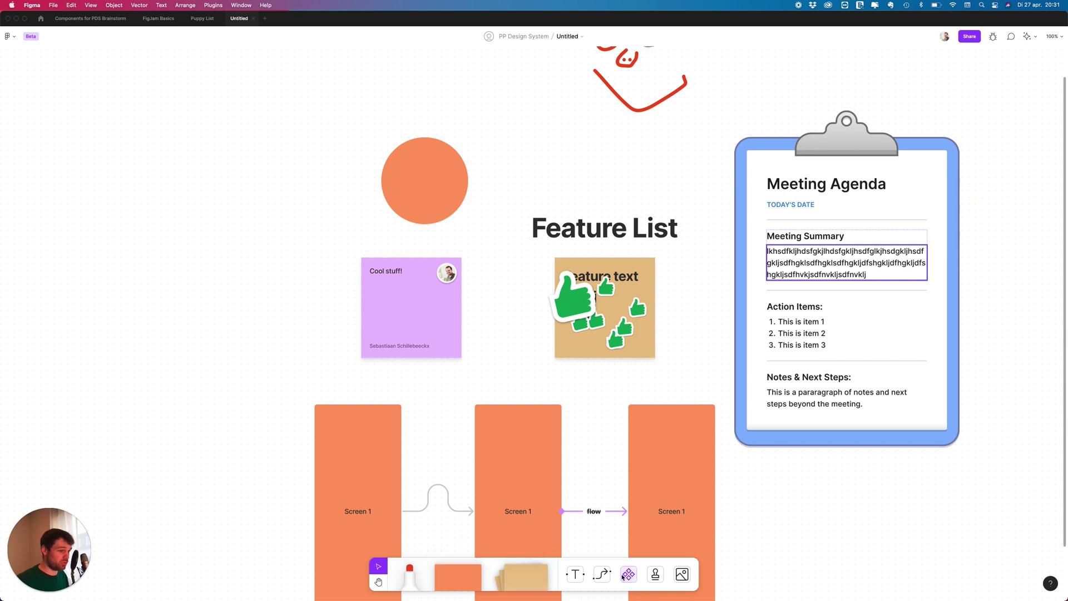
- Add the PDS library to the file and drag its keyboard component onto the board
left_click(628, 574)
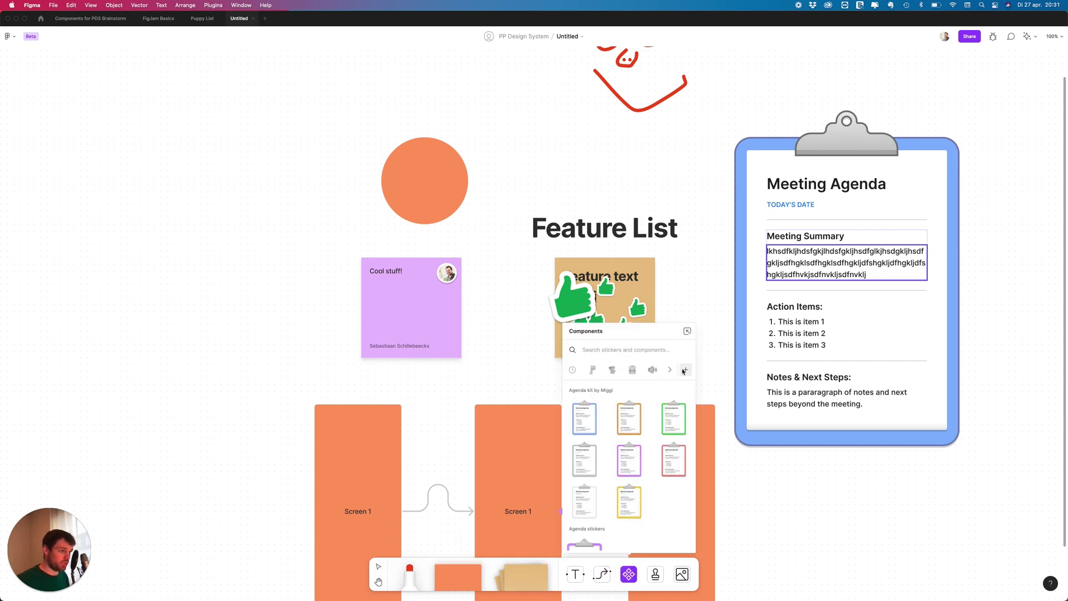
left_click(685, 370)
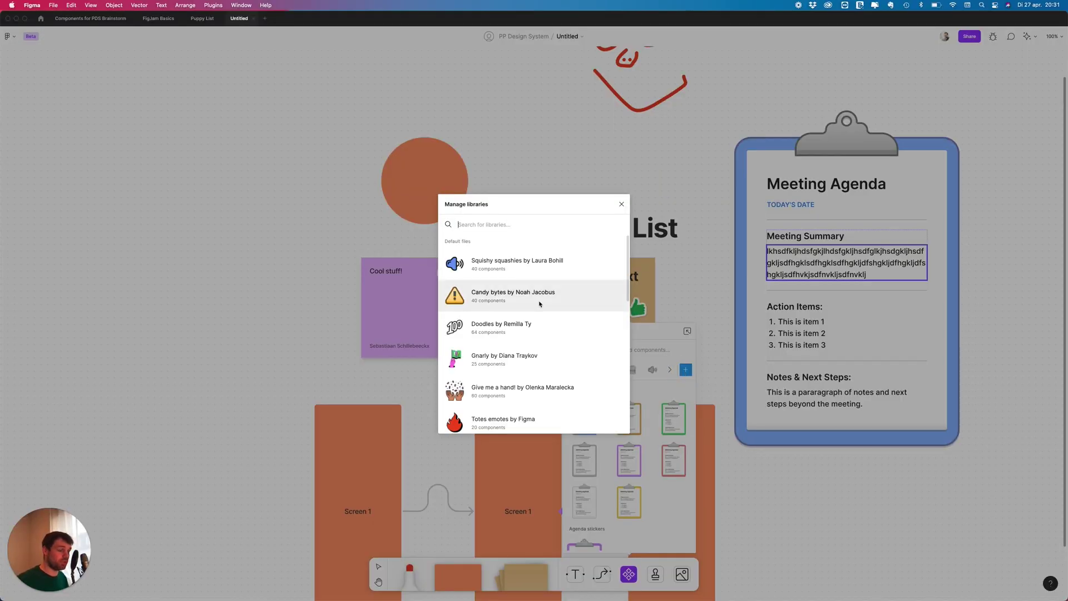
scroll(540, 303, "down", 5)
scroll(539, 303, "up", 2)
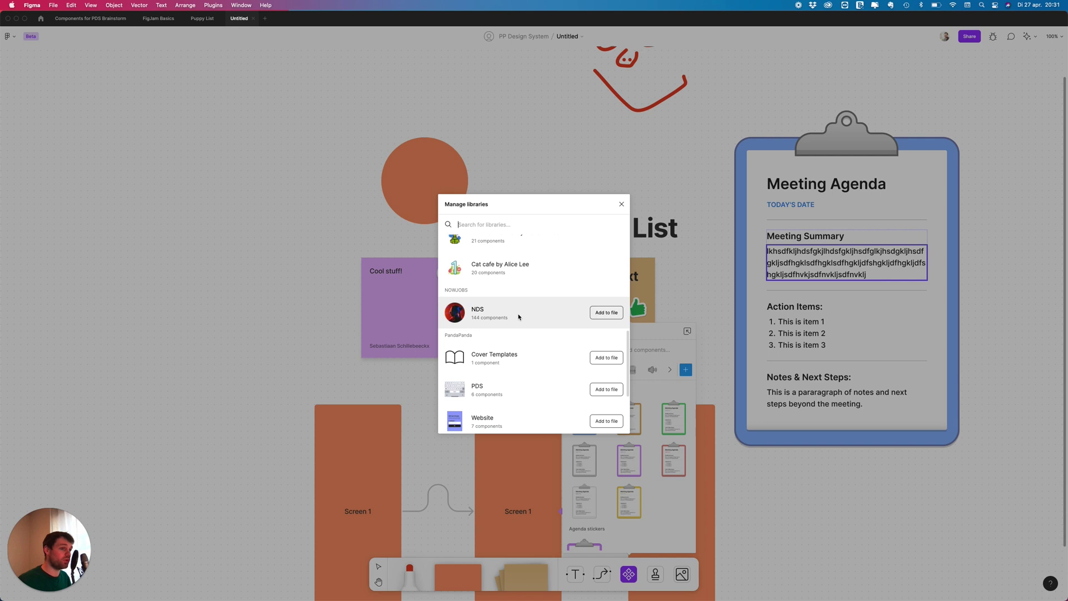
scroll(519, 317, "down", 3)
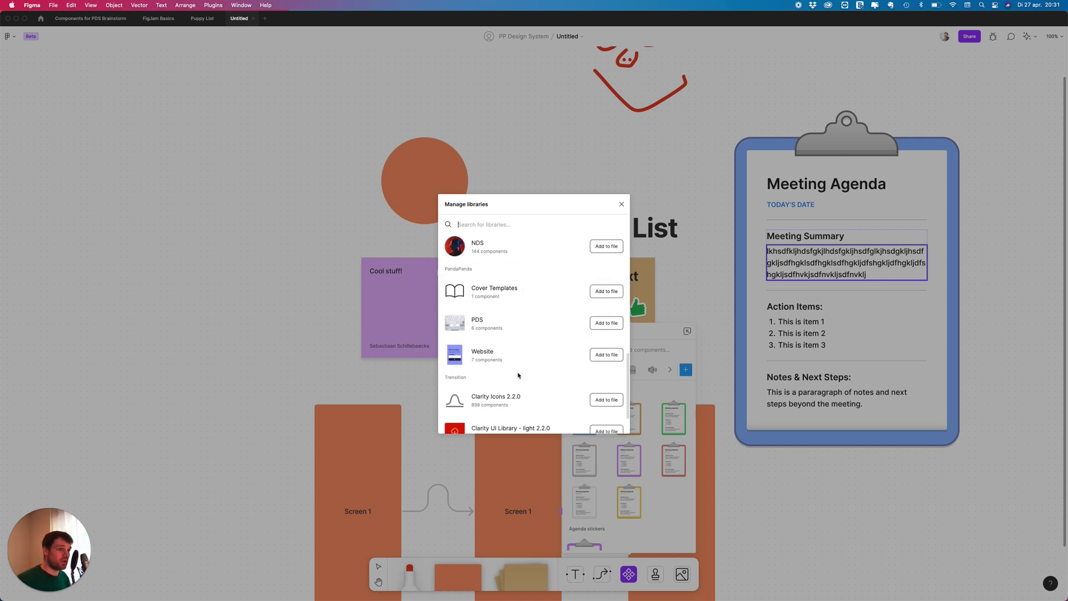
scroll(518, 373, "up", 2)
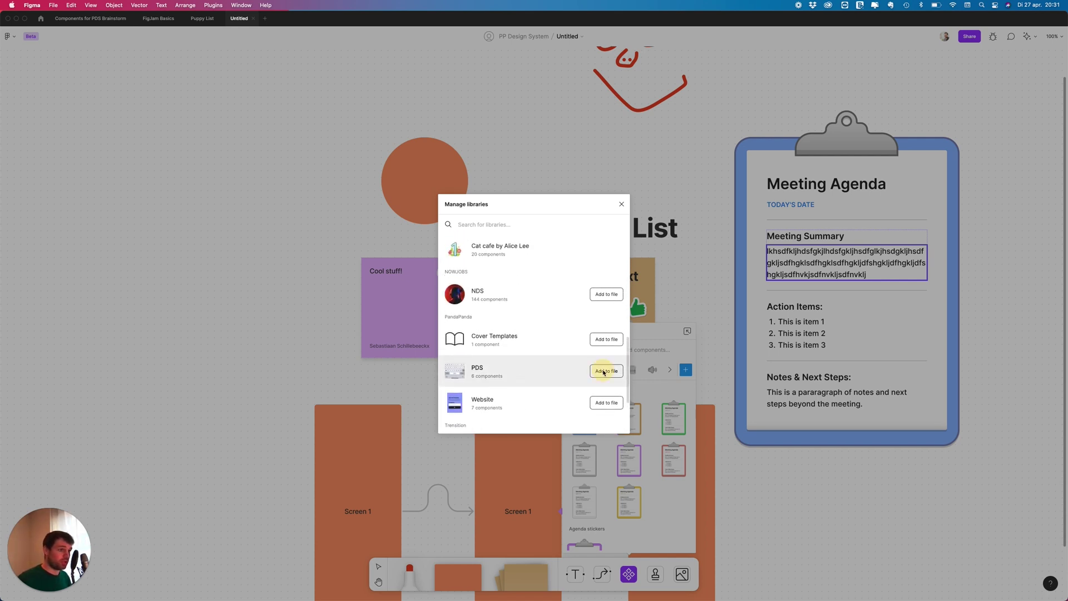
left_click(603, 372)
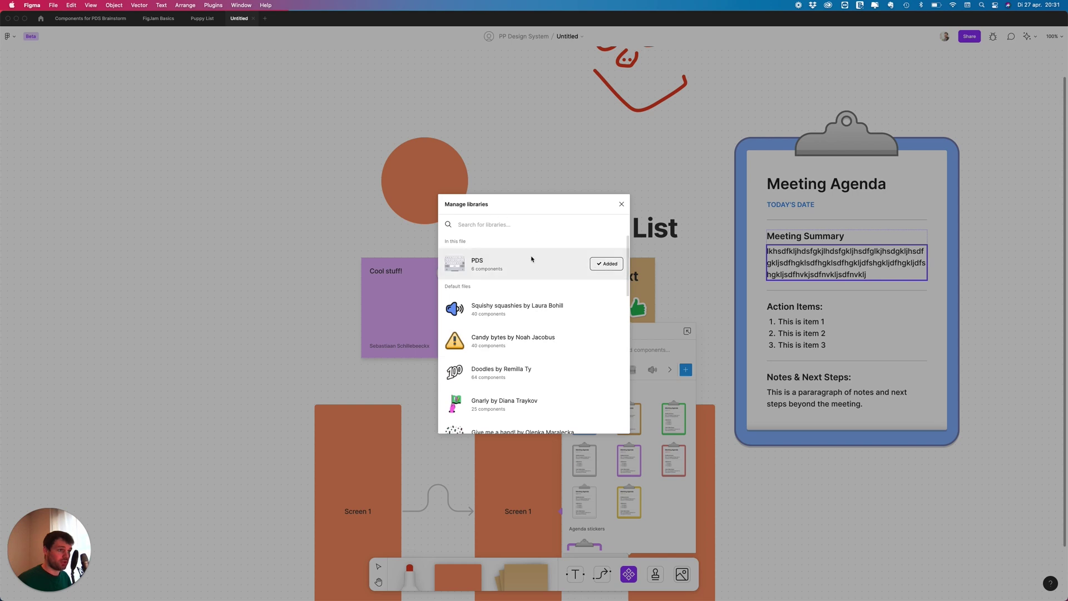
key("Escape")
left_click_drag(608, 445, 139, 277)
- Swap the keyboard through its variants until it becomes the tall dark 1–6 button pad
left_click(179, 210)
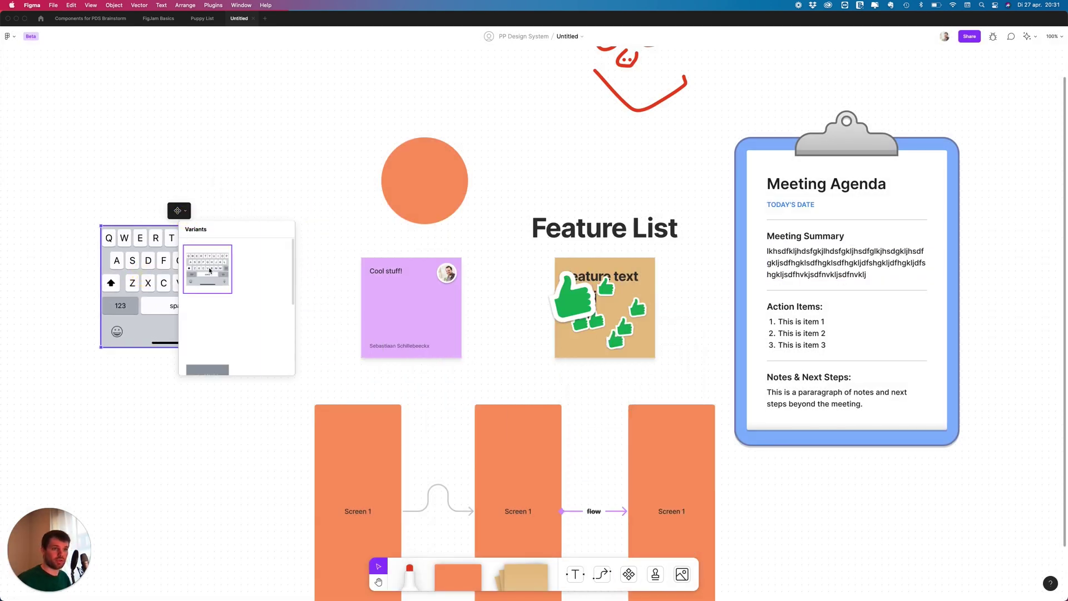
left_click(268, 271)
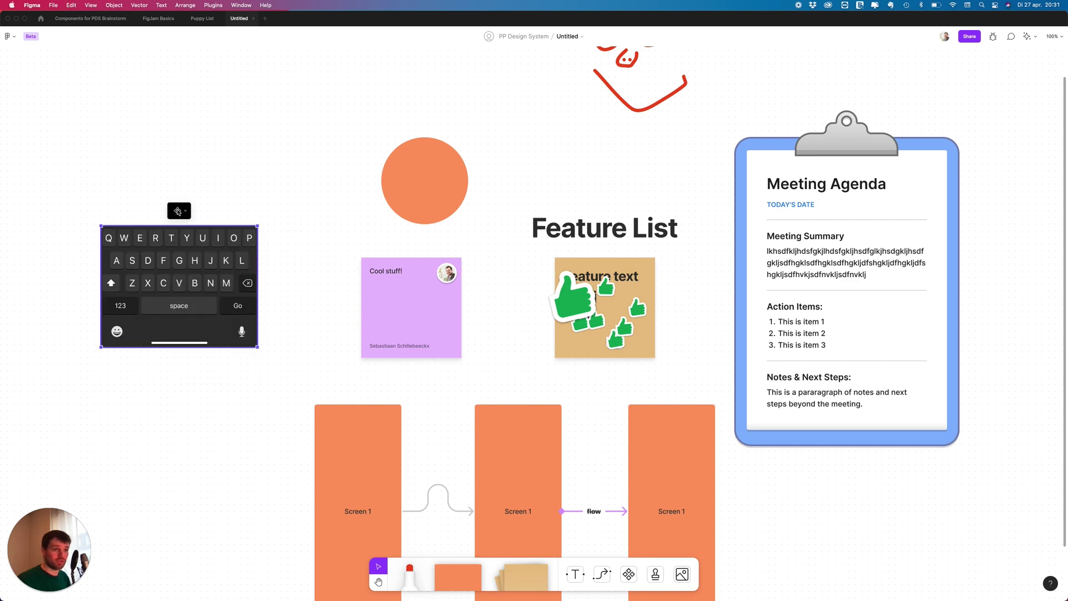
left_click(178, 211)
left_click(217, 328)
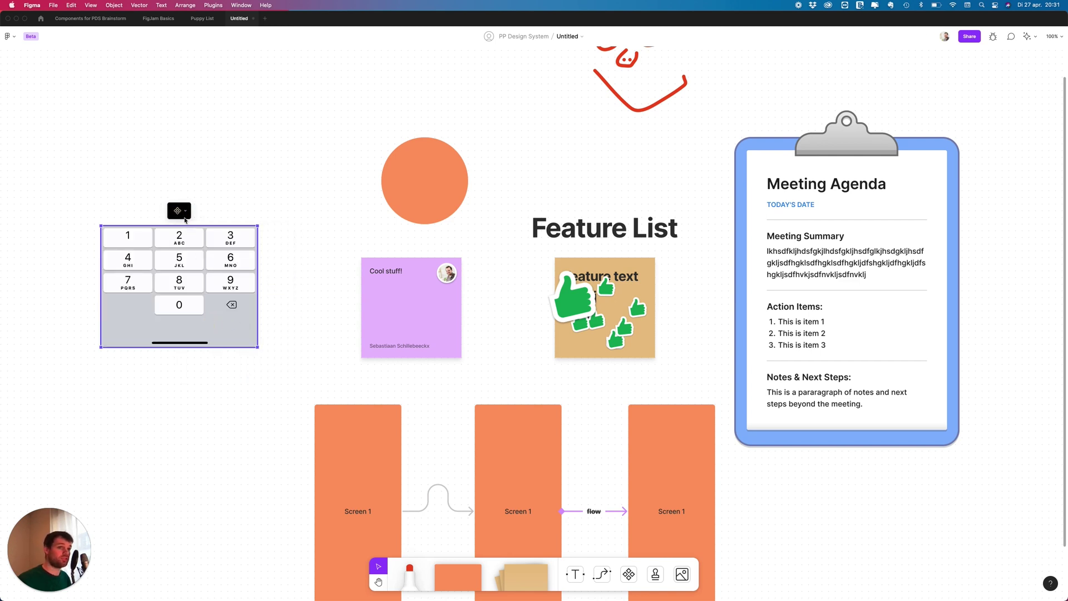
left_click(178, 210)
left_click(254, 314)
scroll(254, 313, "down", 1)
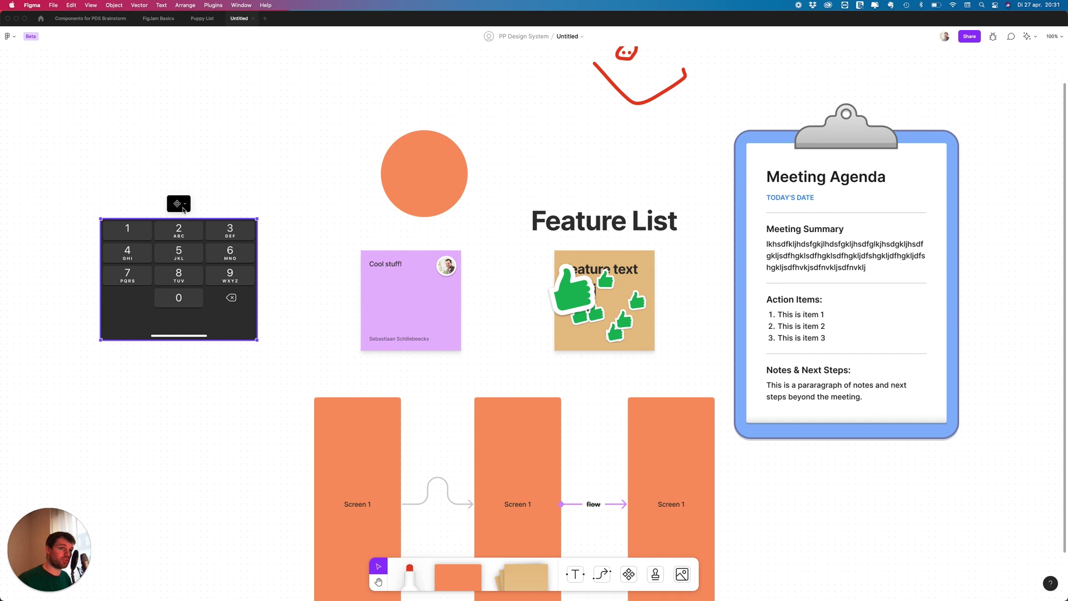
left_click(178, 204)
left_click(200, 273)
left_click(179, 203)
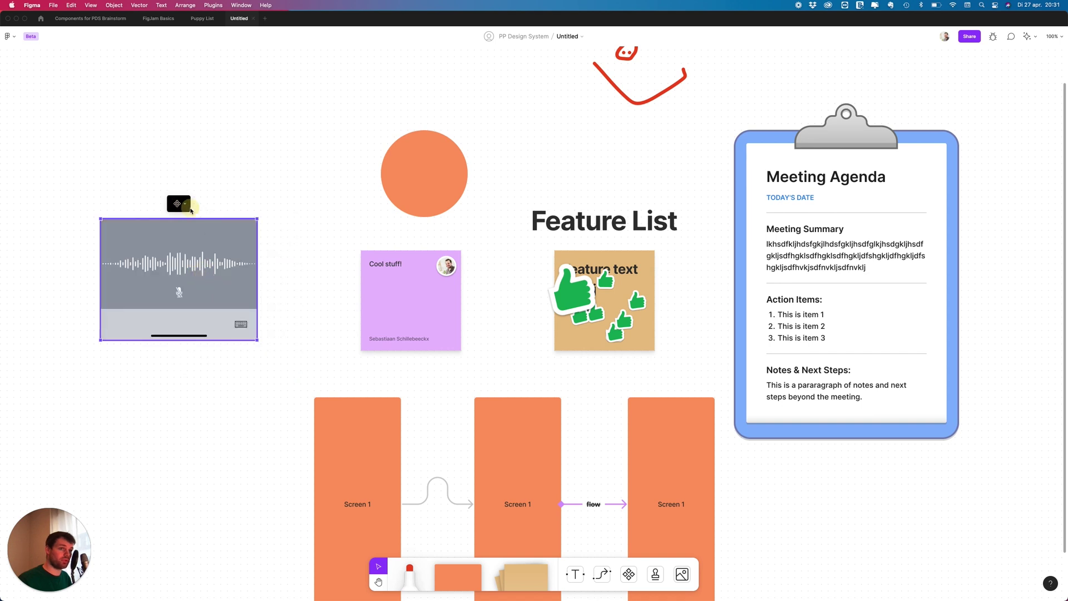
scroll(239, 301, "down", 2)
left_click(263, 334)
left_click(277, 276)
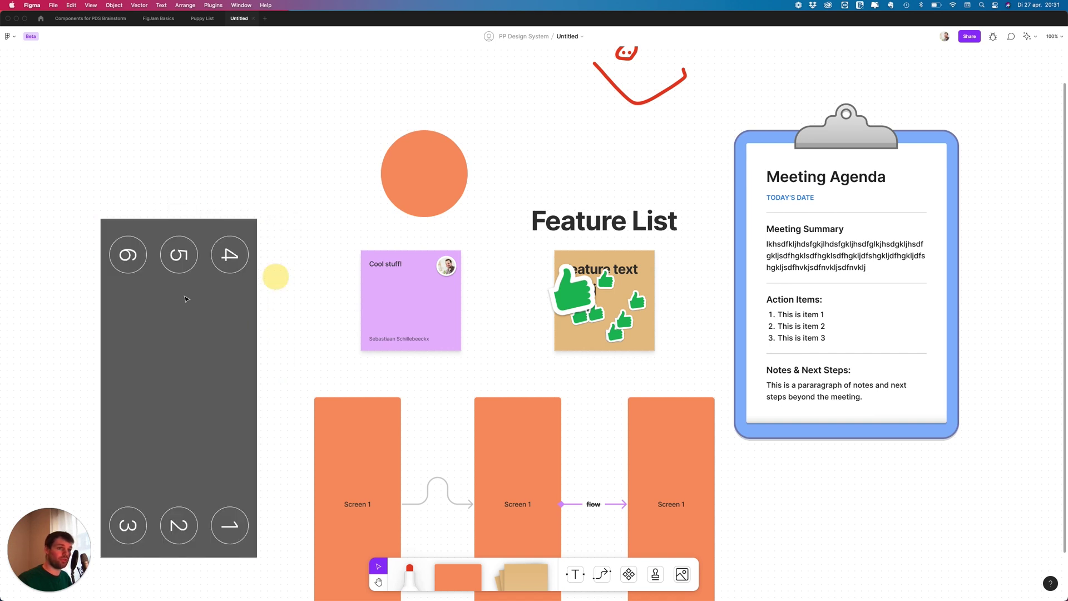
left_click(295, 217)
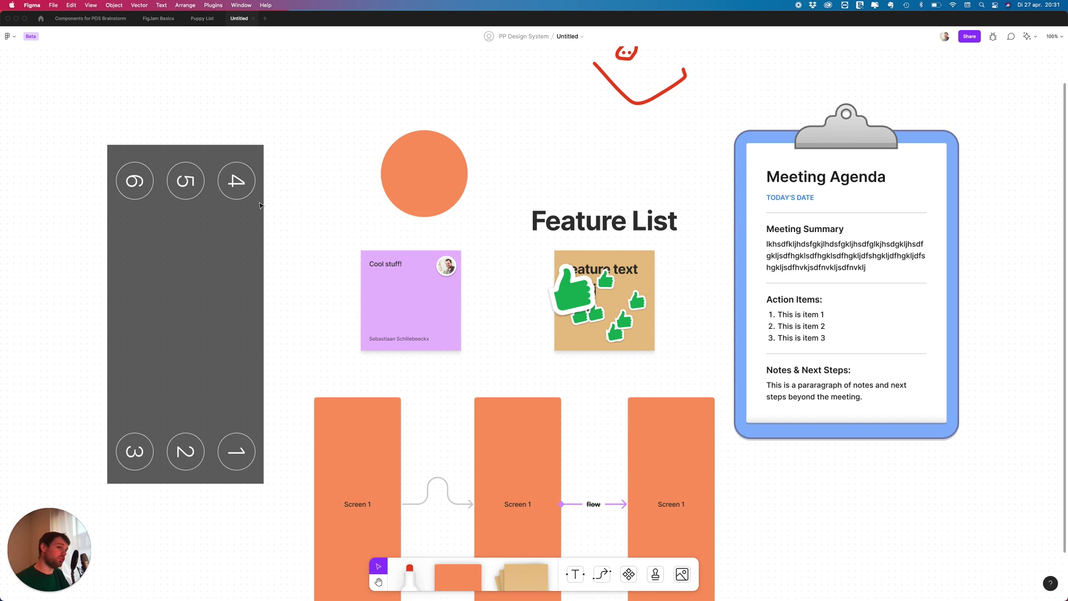
- In the Puppy List file, select all three Puppy List frames
left_click(199, 20)
left_click(310, 83)
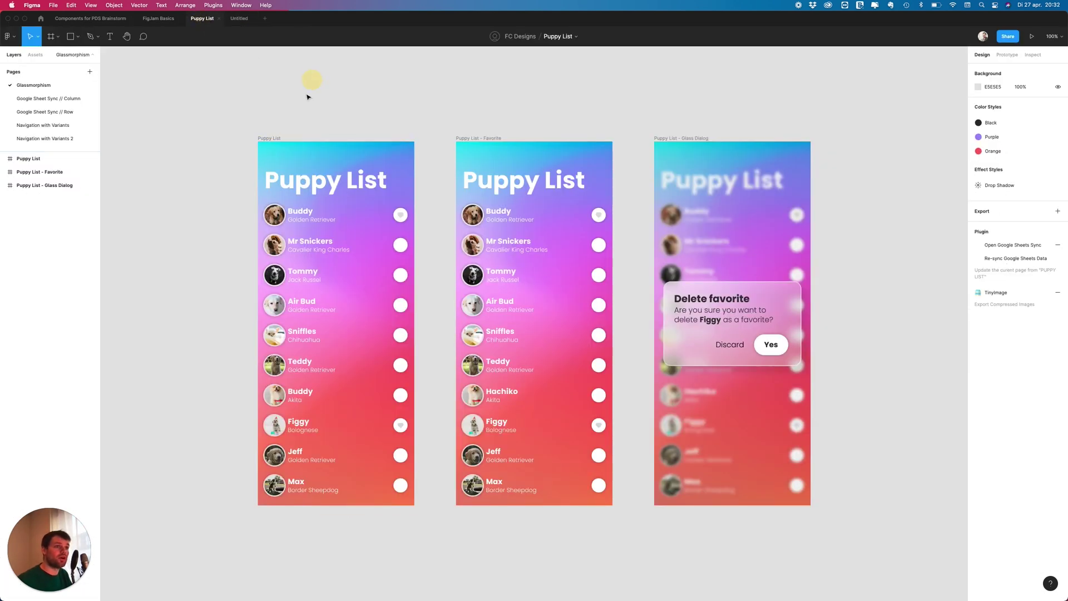
left_click(269, 139)
left_click(55, 186, "shift")
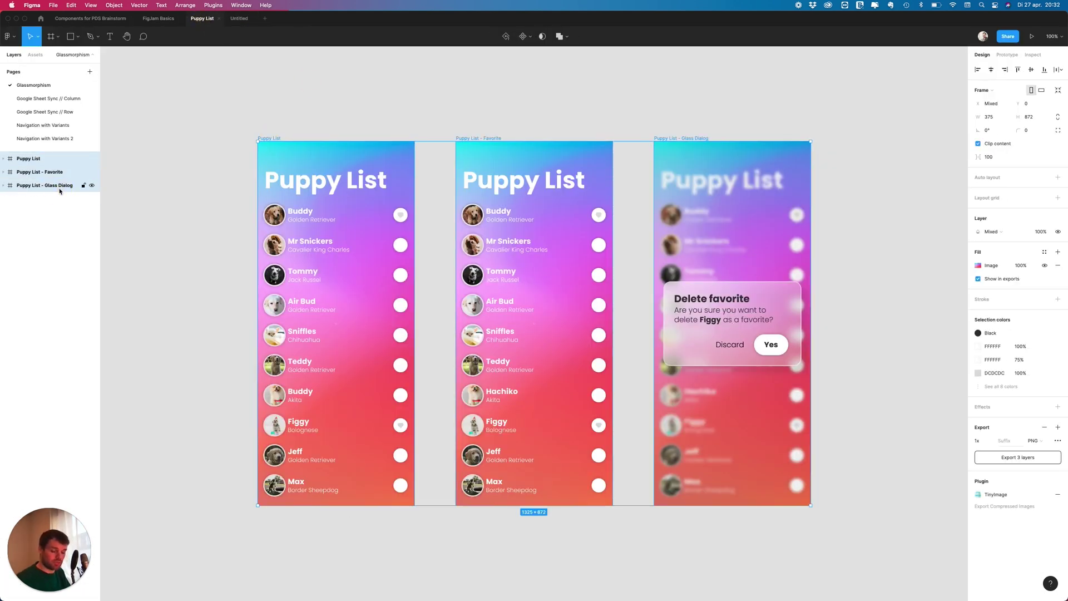
- Paste the three Puppy List frames onto the FigJam board and space them evenly
left_click(239, 19)
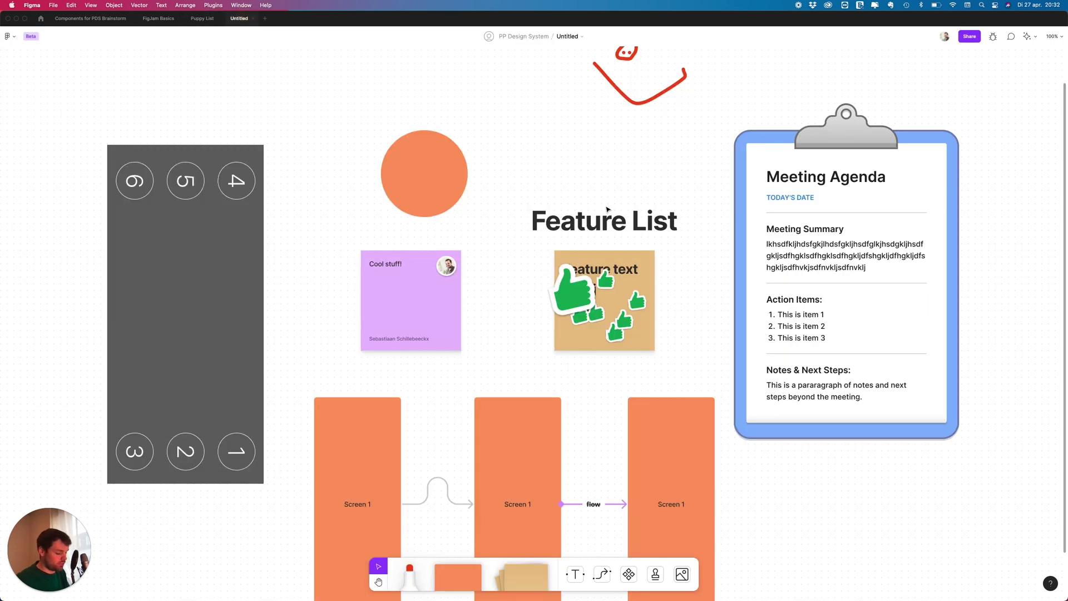
scroll(720, 245, "up", 5)
scroll(668, 246, "right", 3)
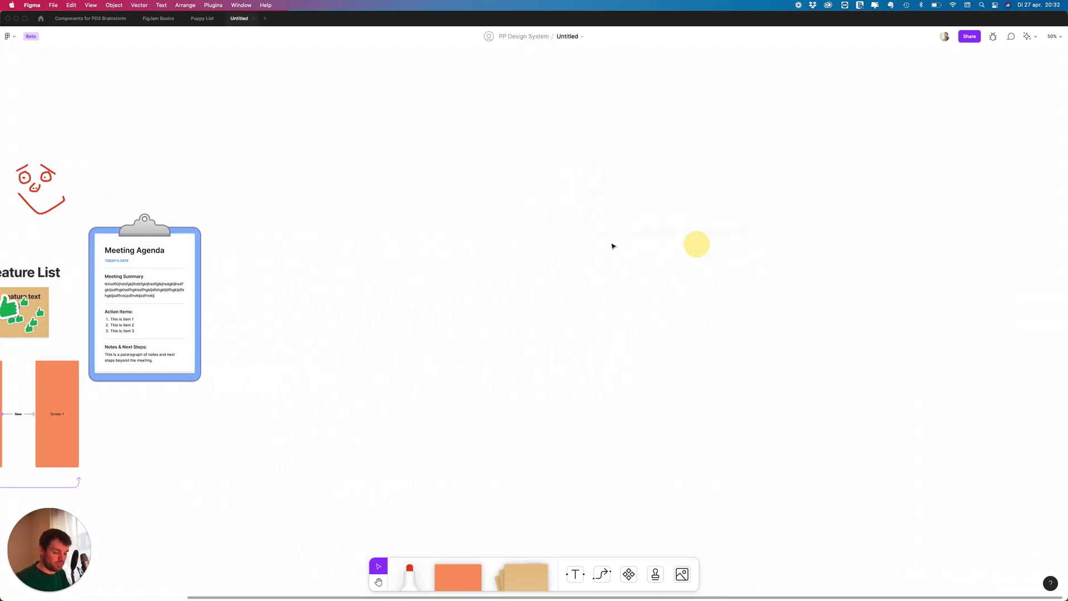
key("super+v")
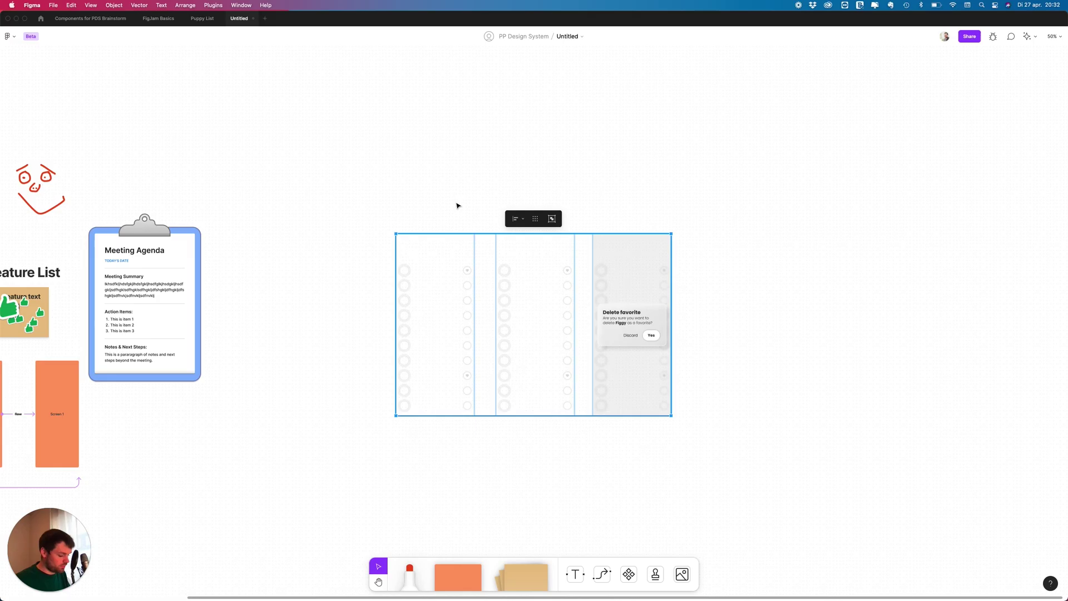
left_click(501, 206)
key("shift+0")
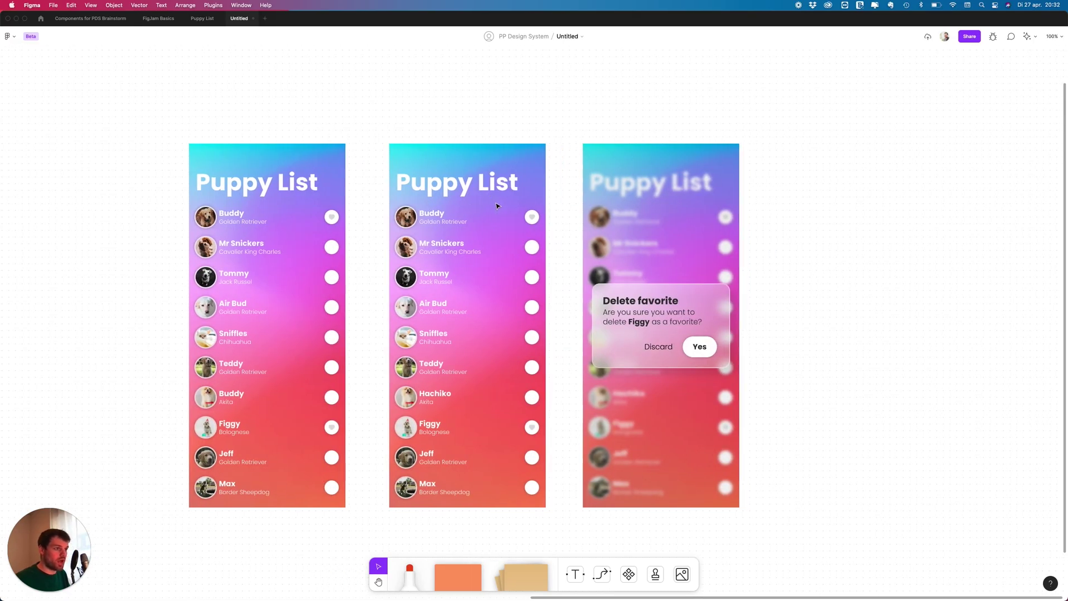
key("minus")
left_click_drag(570, 250, 633, 249)
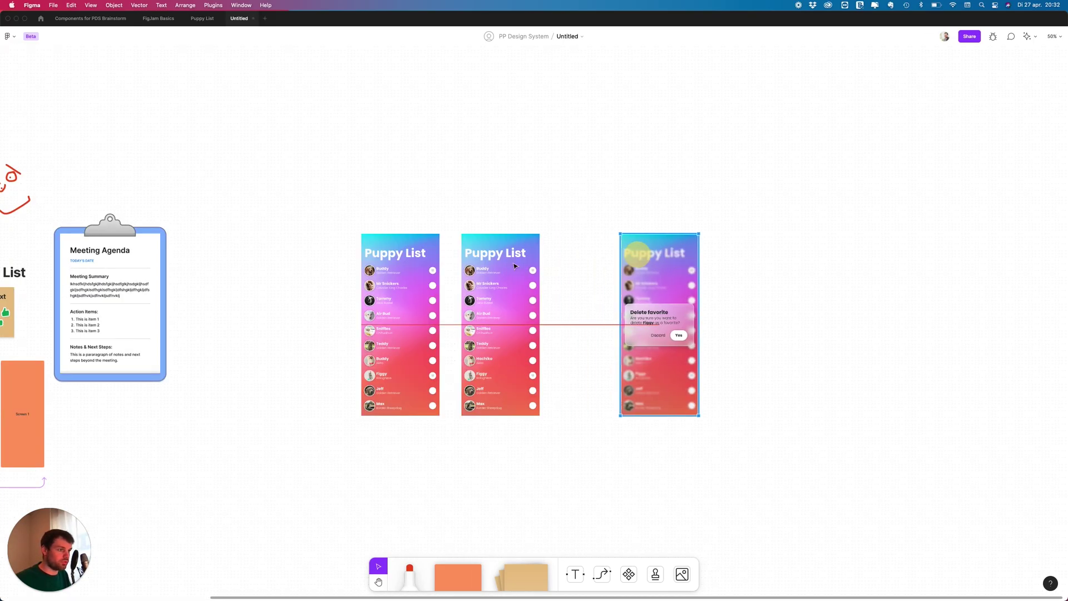
left_click_drag(508, 267, 548, 267)
- Connect the first screen to the second and the second to the third
left_click(427, 266)
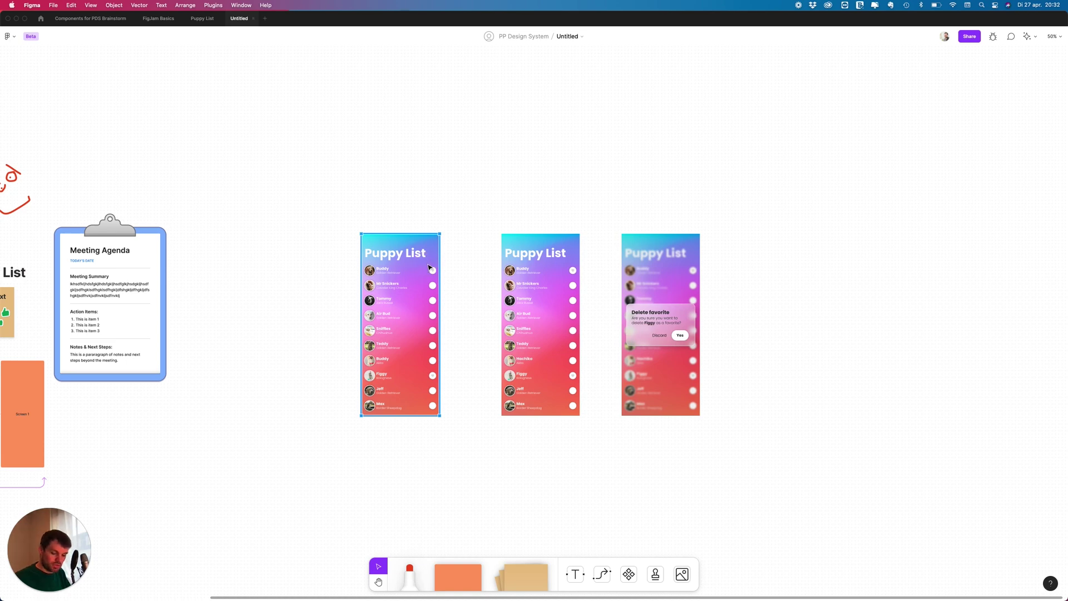
key("x")
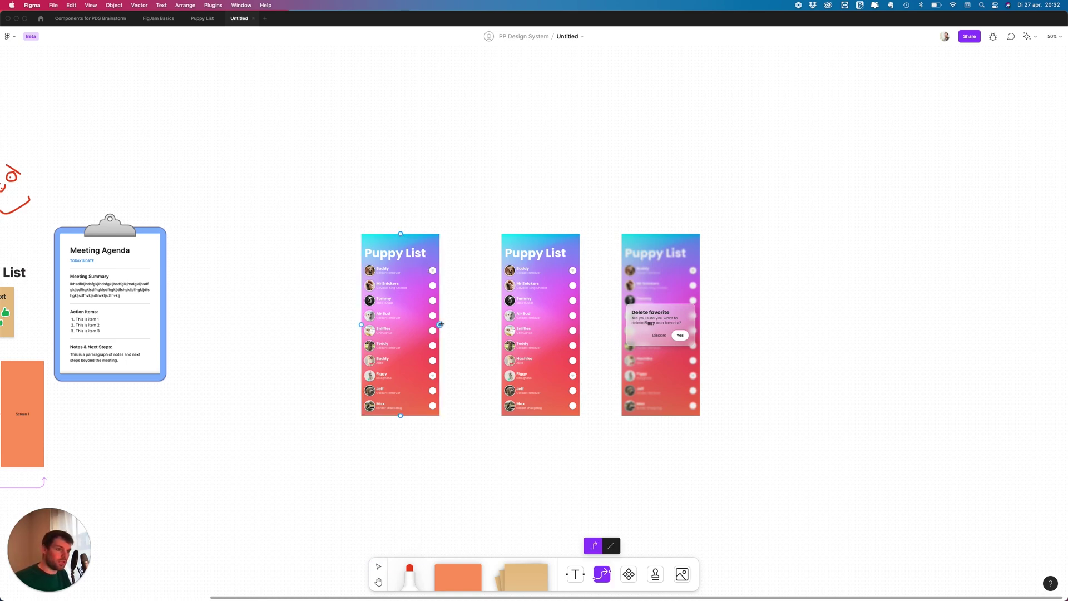
left_click_drag(440, 324, 496, 324)
left_click(528, 245)
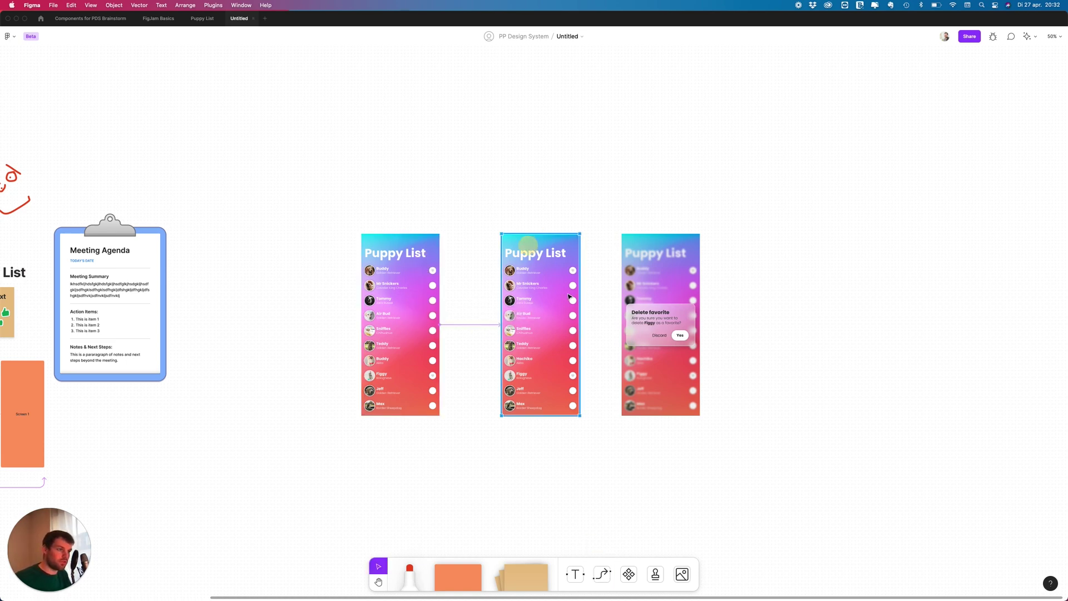
key("x")
left_click_drag(580, 324, 622, 325)
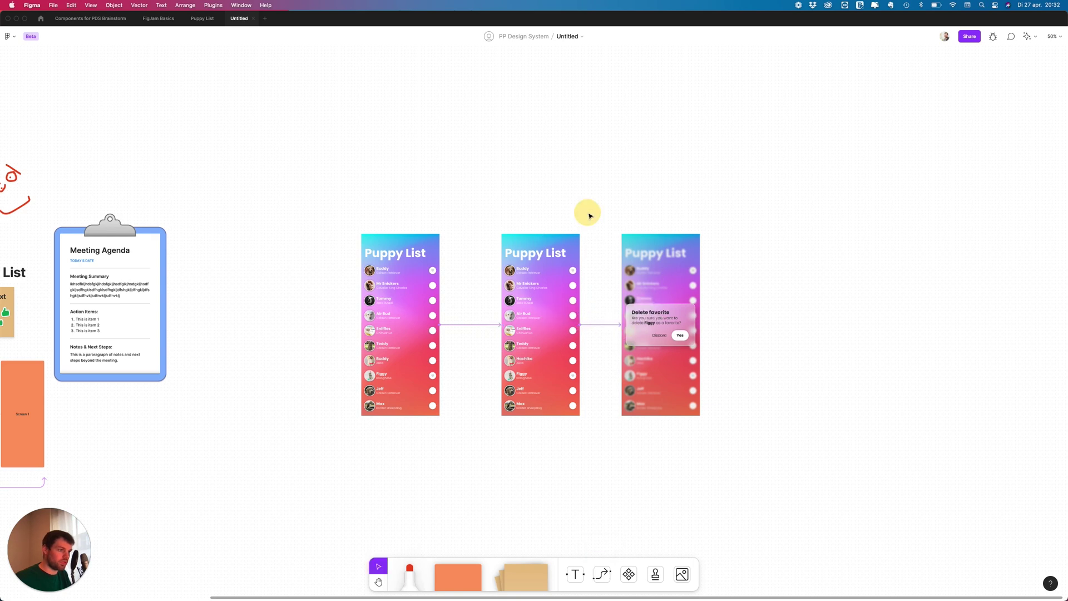
- Add a small-text 'Extra info' sticky beside the third screen, aligned with the screens' top
scroll(589, 214, "right", 3)
left_click(524, 576)
left_click(757, 267)
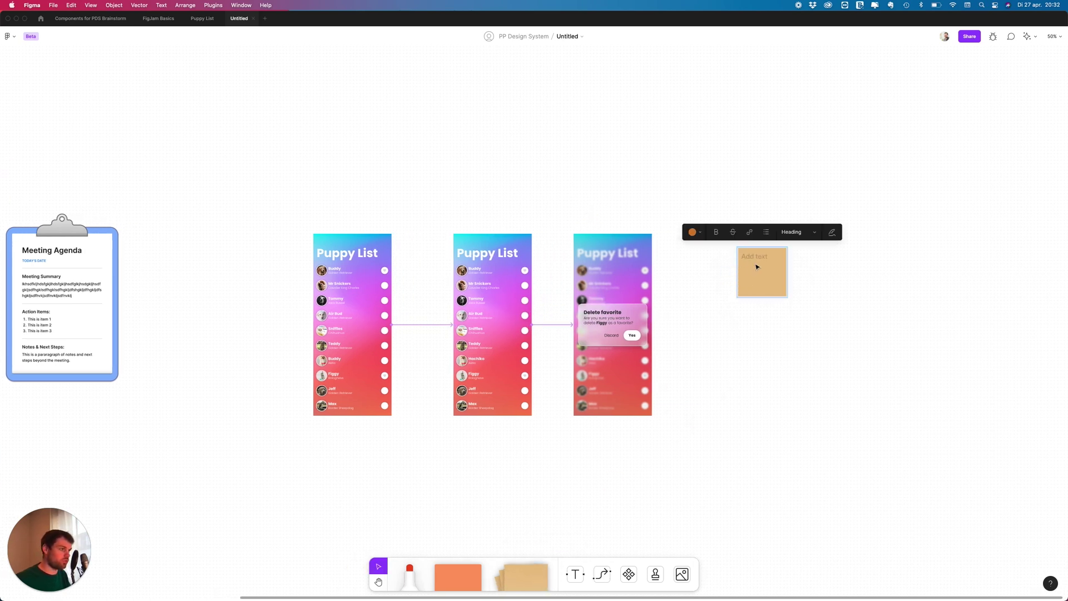
left_click_drag(758, 267, 694, 252)
double_click(693, 250)
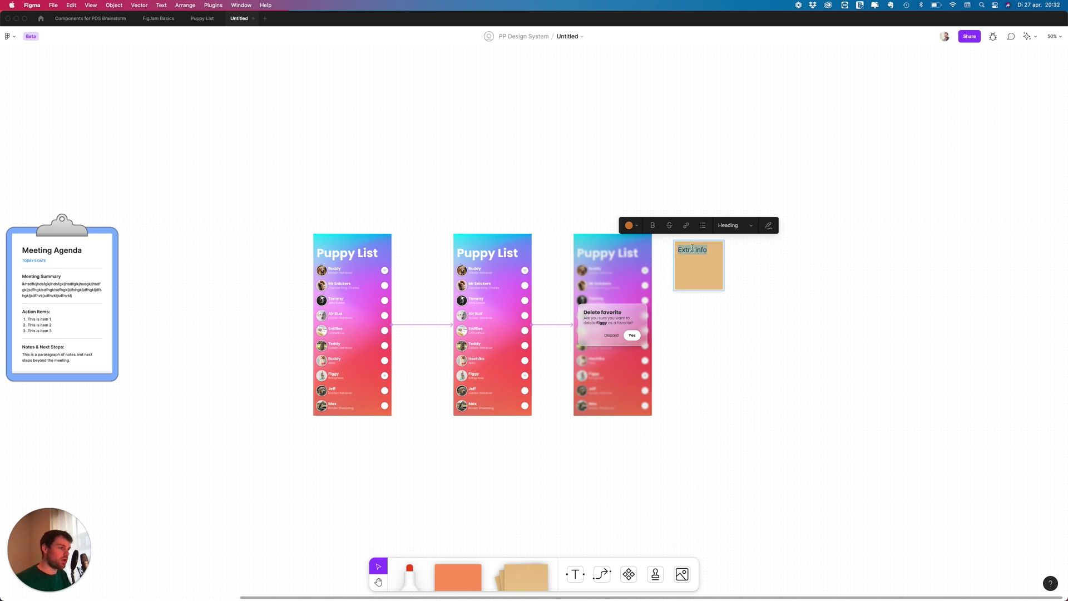
left_click(734, 225)
left_click(723, 203)
left_click(800, 318)
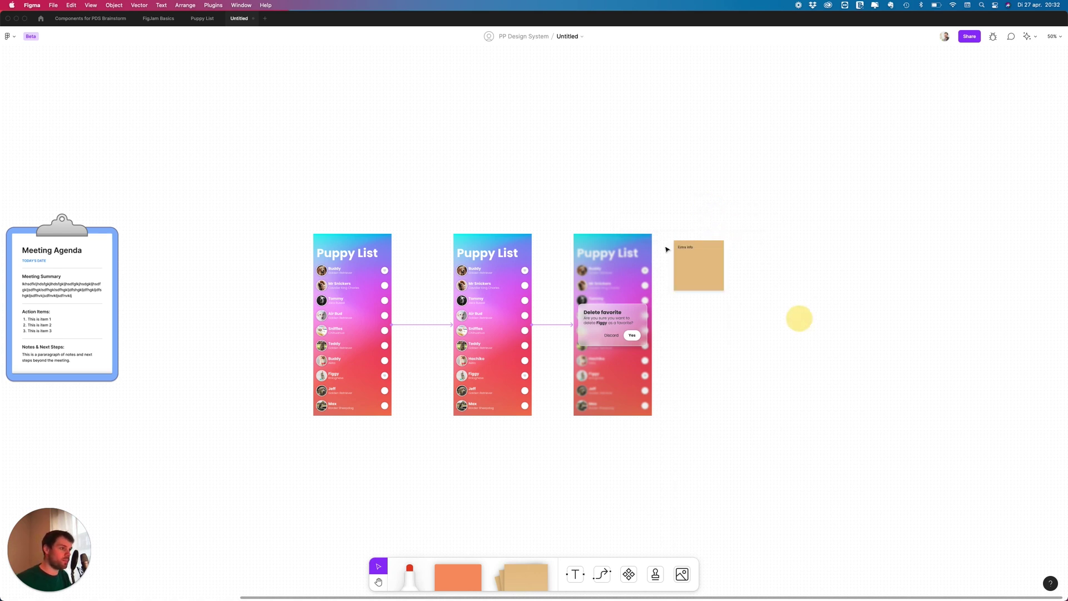
left_click_drag(679, 251, 663, 244)
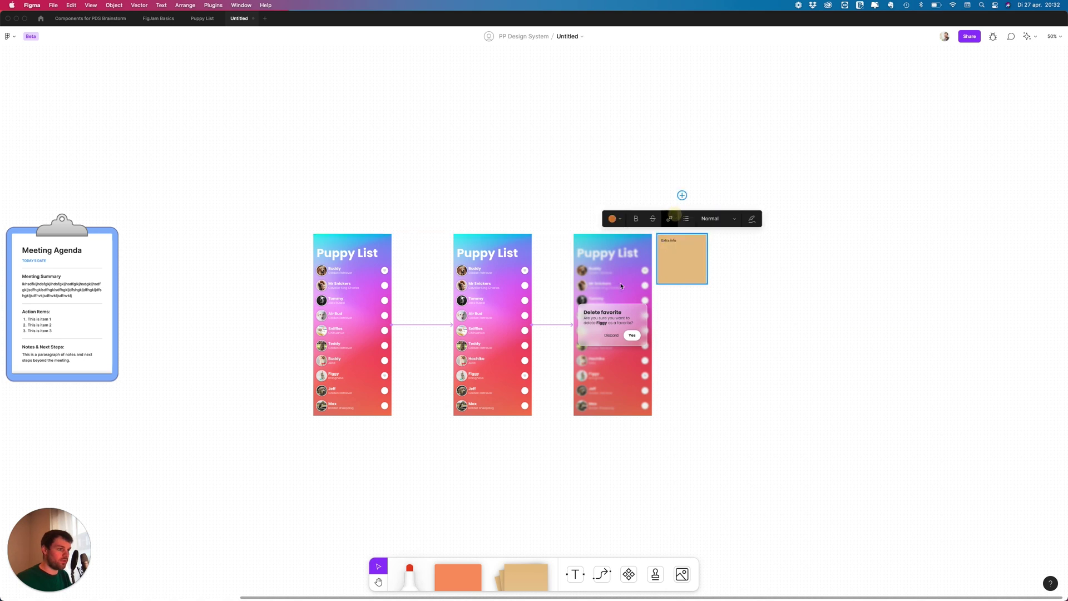
- Draw a red marker arc from the middle screen to the third
key("m")
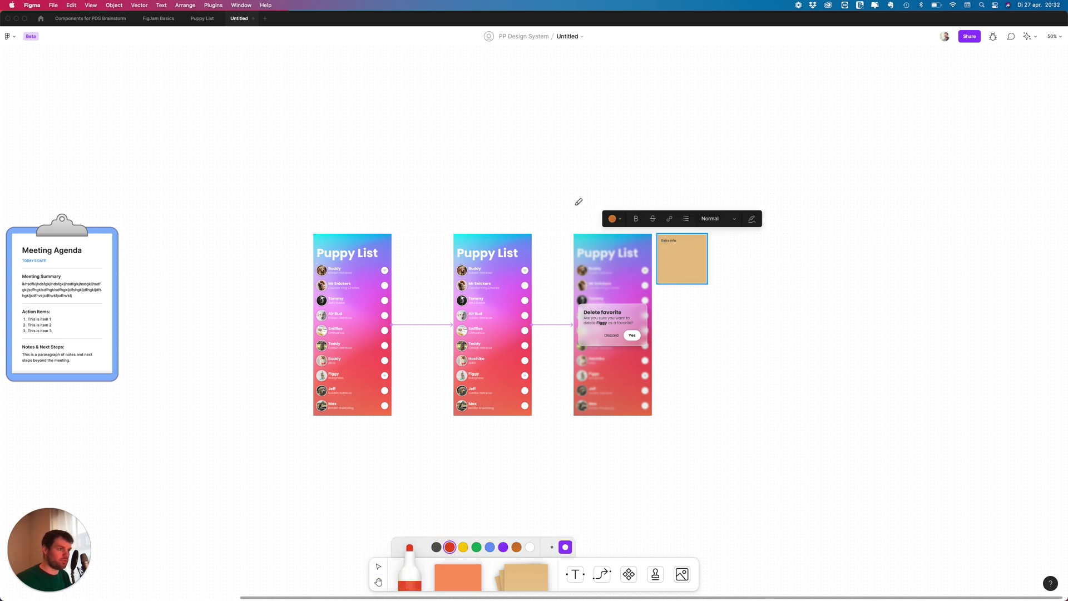
mouse_move(504, 220)
left_mouse_down()
mouse_move(567, 192)
mouse_move(578, 219)
mouse_move(596, 215)
mouse_move(589, 225)
left_mouse_up()
key("v")
- Retitle the middle Puppy List screen to 'Other title'
left_click(498, 282)
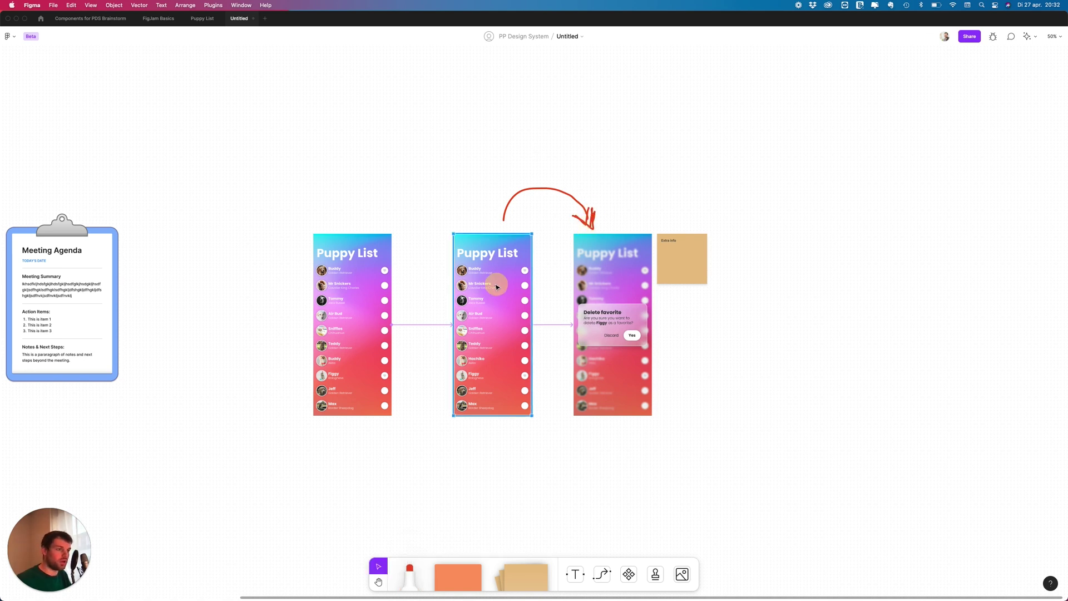
double_click(491, 255)
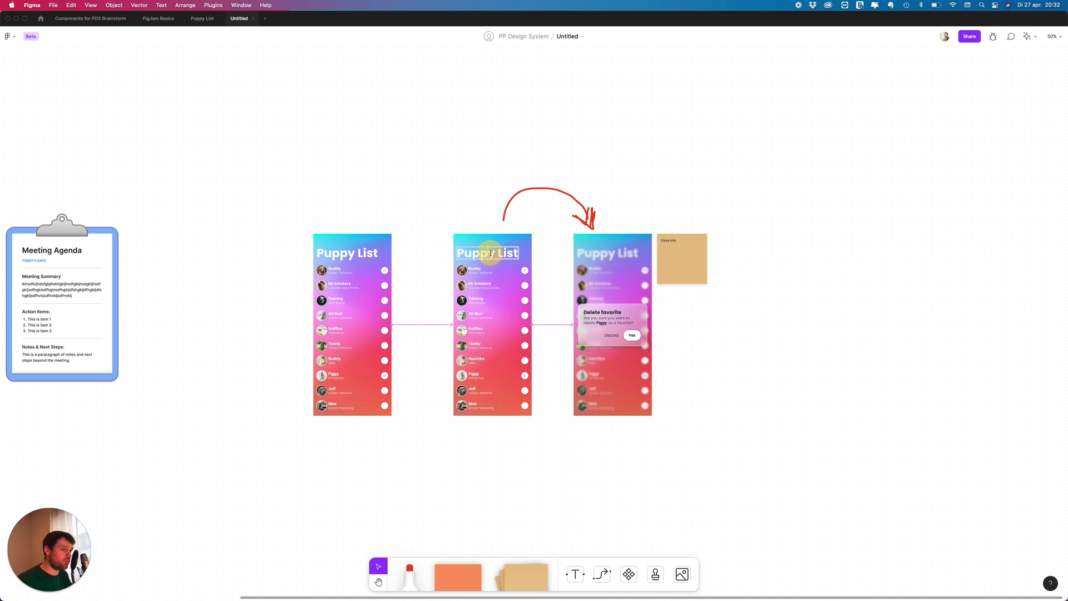
type("Change")
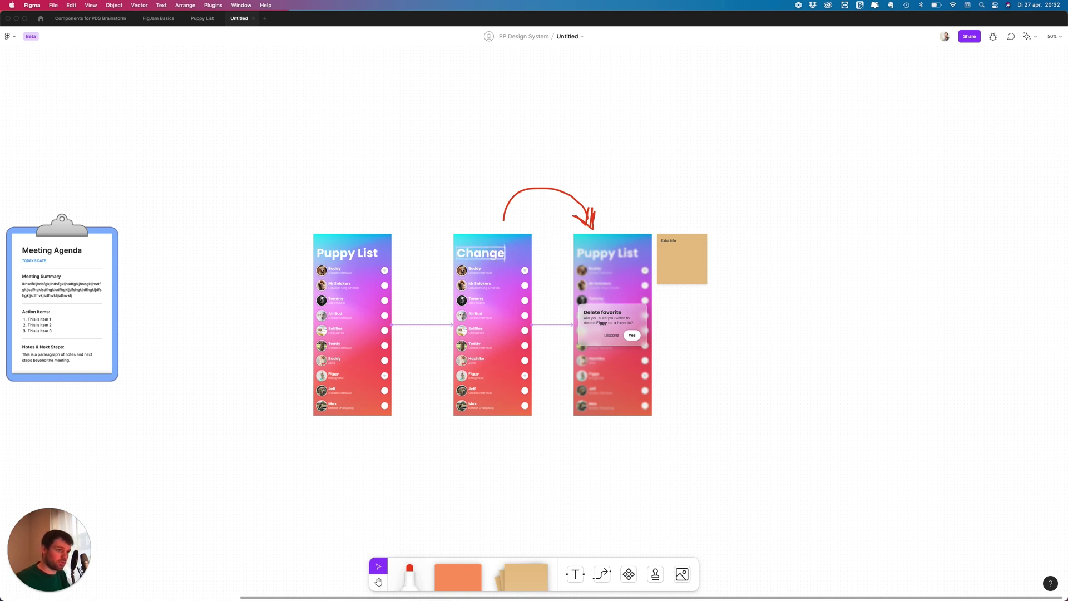
key("super+a")
type("Other tue")
key("BackSpace")
key("BackSpace")
type("itle")
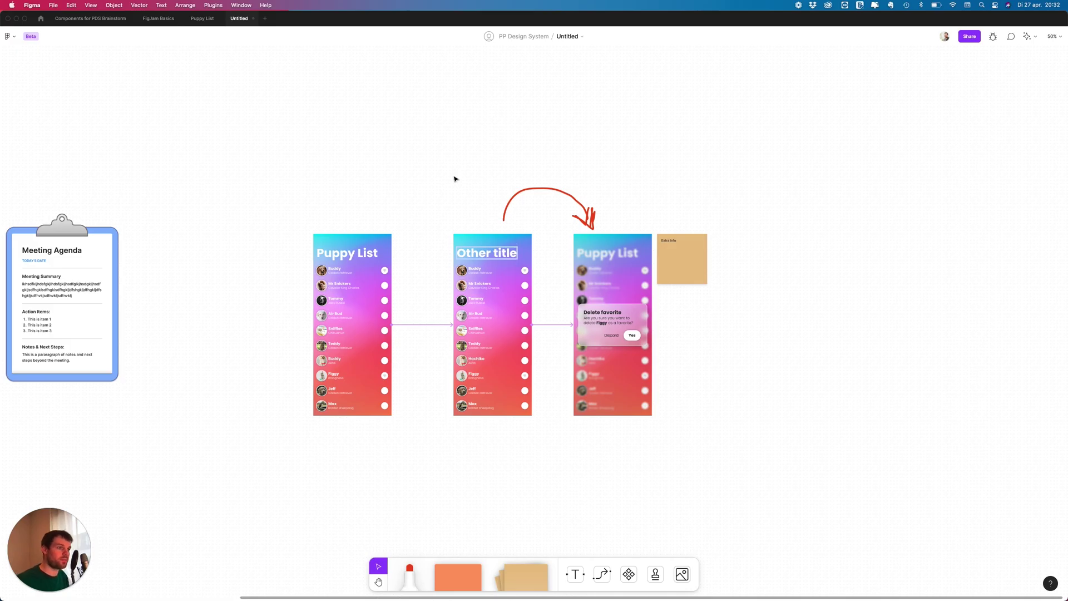
left_click(454, 177)
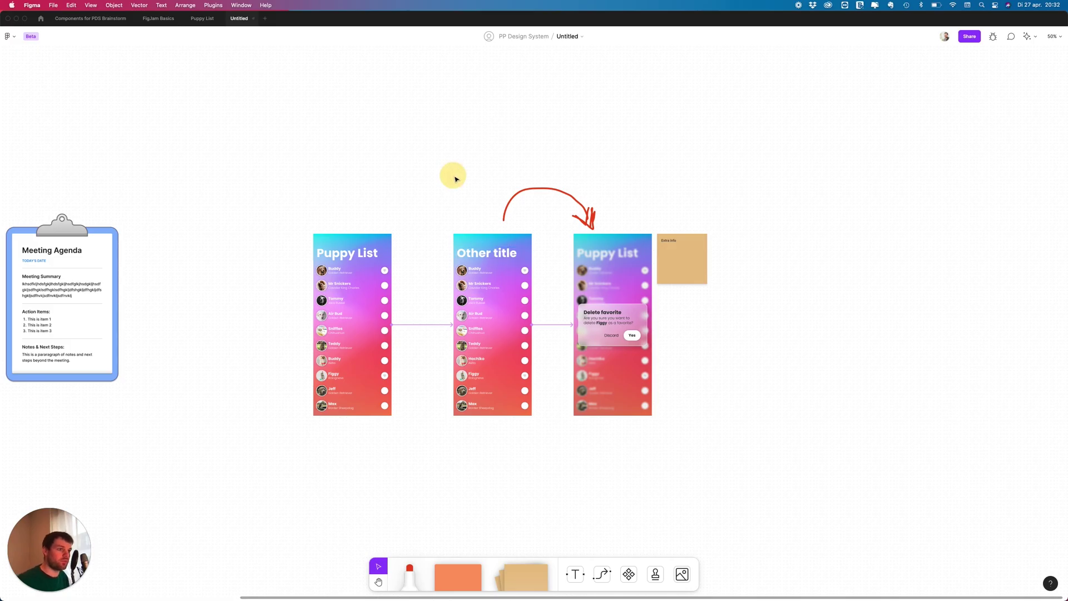
- Insert the portrait photo file and place it right of the Extra info sticky
left_click(682, 574)
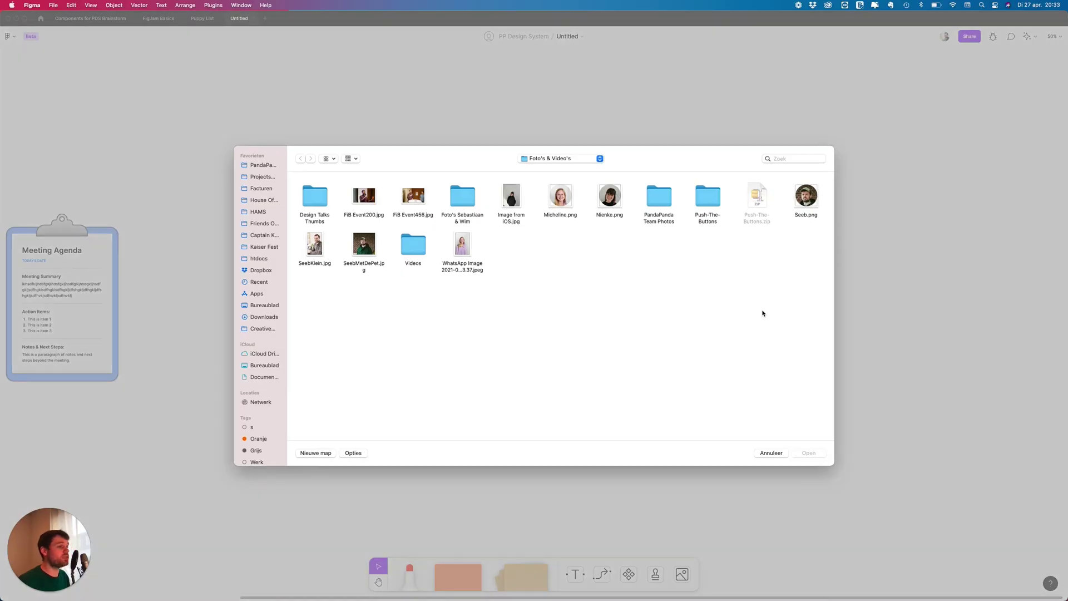
left_click(364, 244)
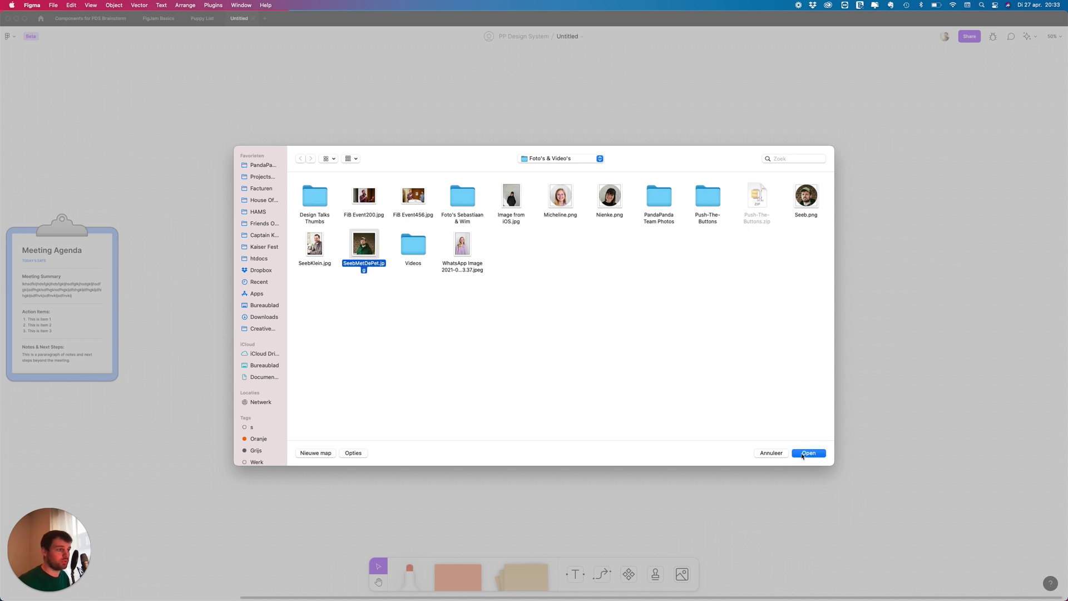
key("Return")
left_click(810, 305)
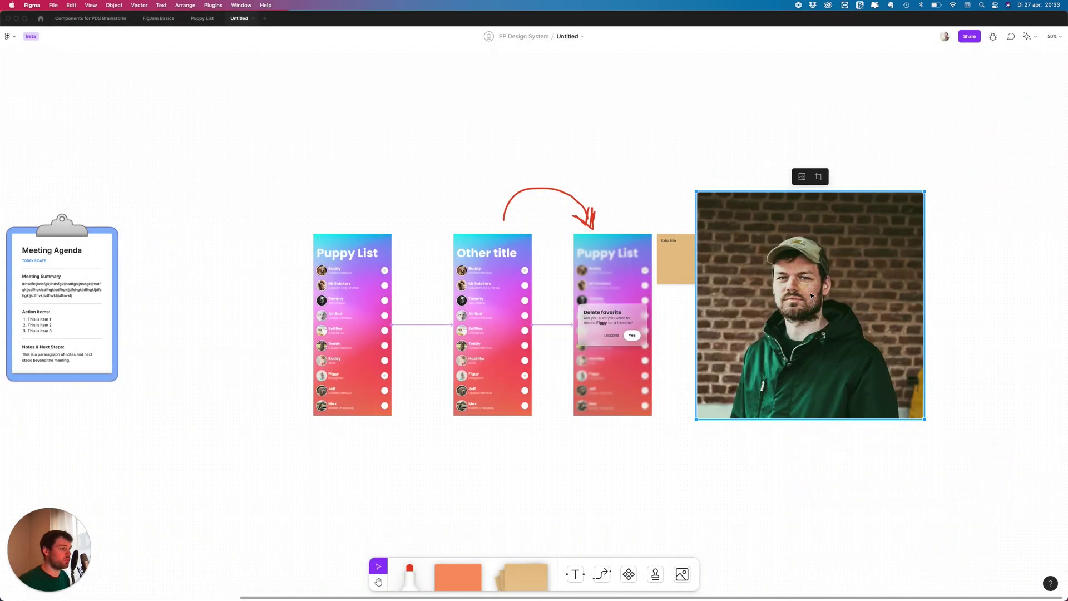
left_click_drag(807, 303, 830, 330)
- Crop the photo tighter around the face and shrink it beside the sticky
left_click(842, 203)
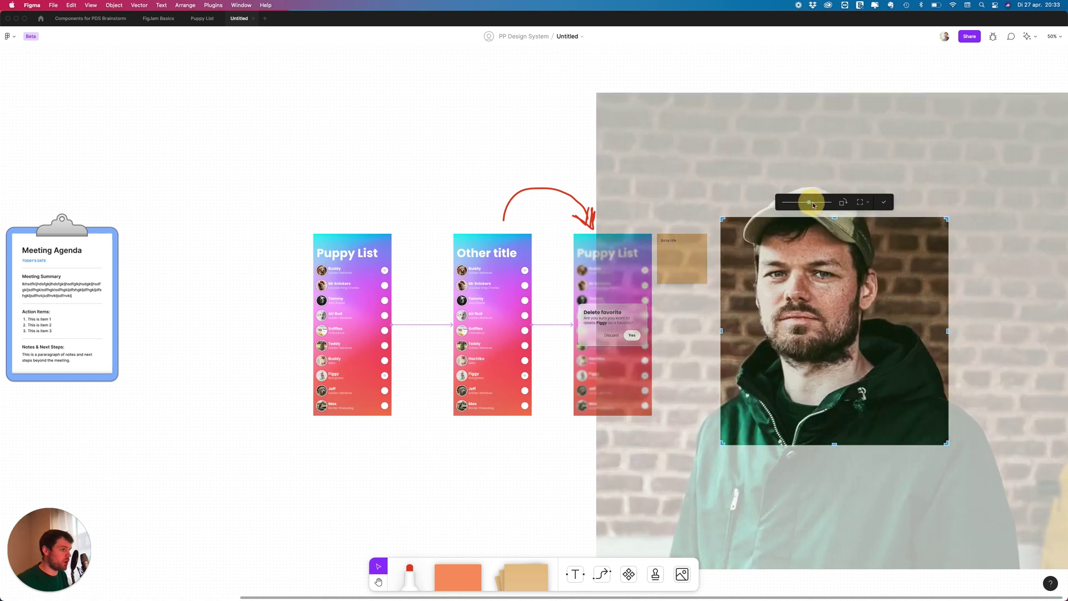
left_click_drag(808, 203, 795, 204)
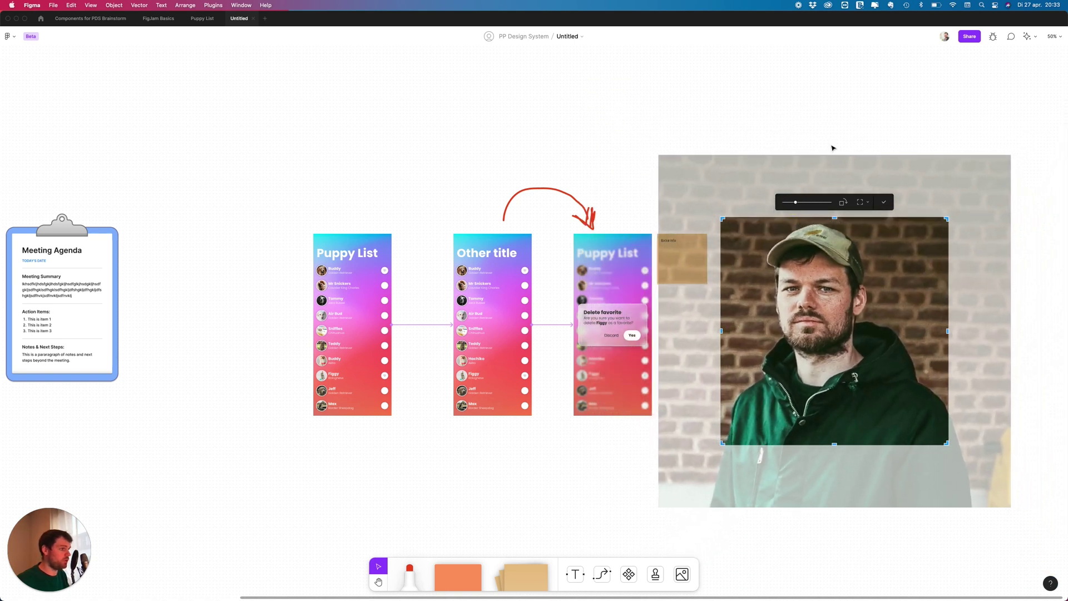
left_click(884, 201)
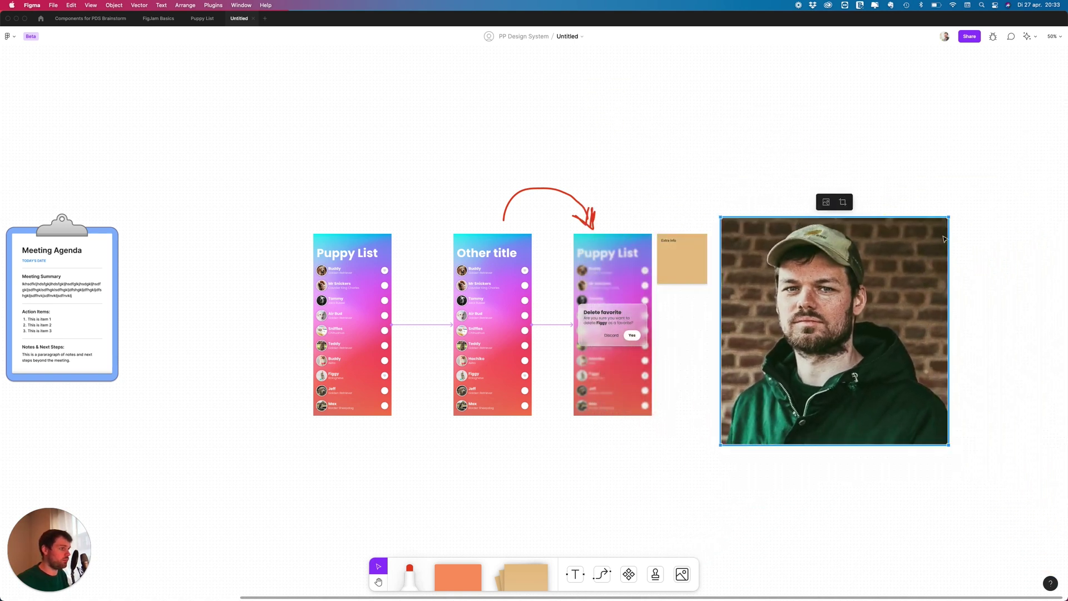
left_click_drag(947, 221, 746, 355)
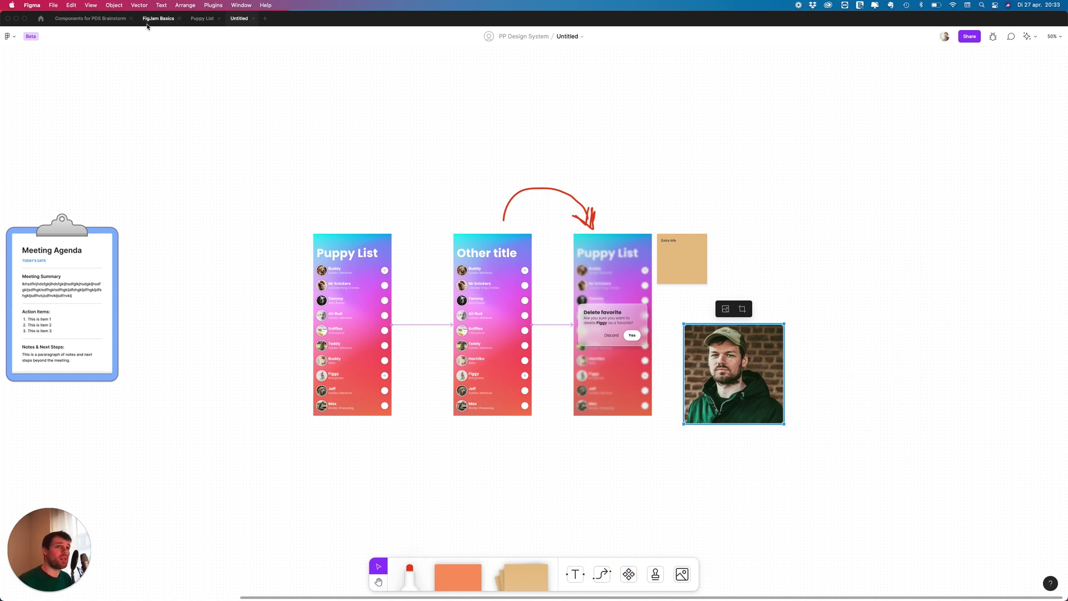
- On the Components for PDS Brainstorm board, stamp a second star on the Native iOS Browser Footer note
left_click(94, 21)
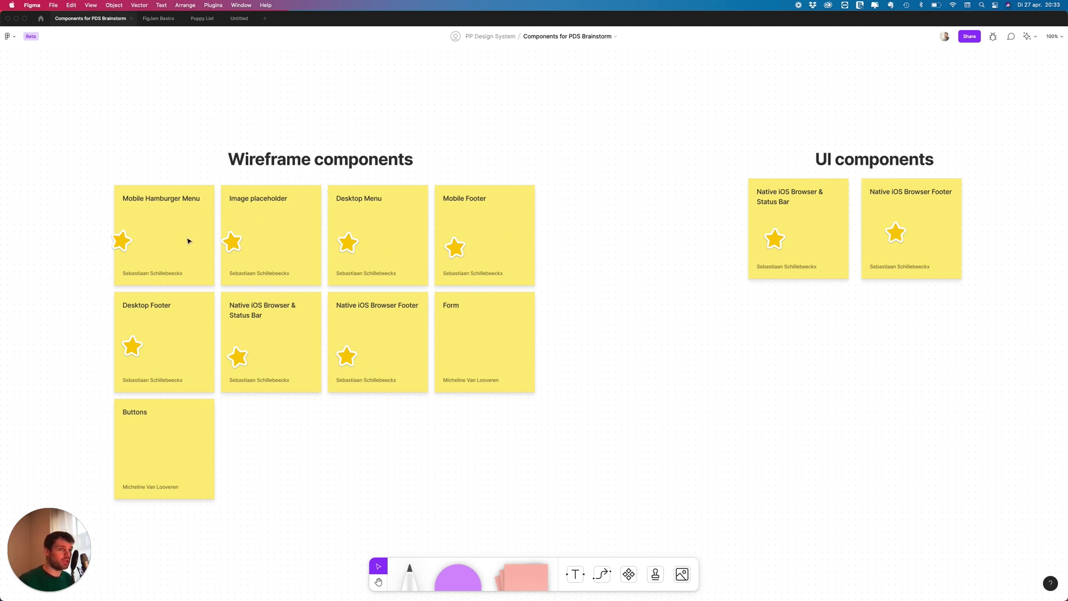
left_click(630, 574)
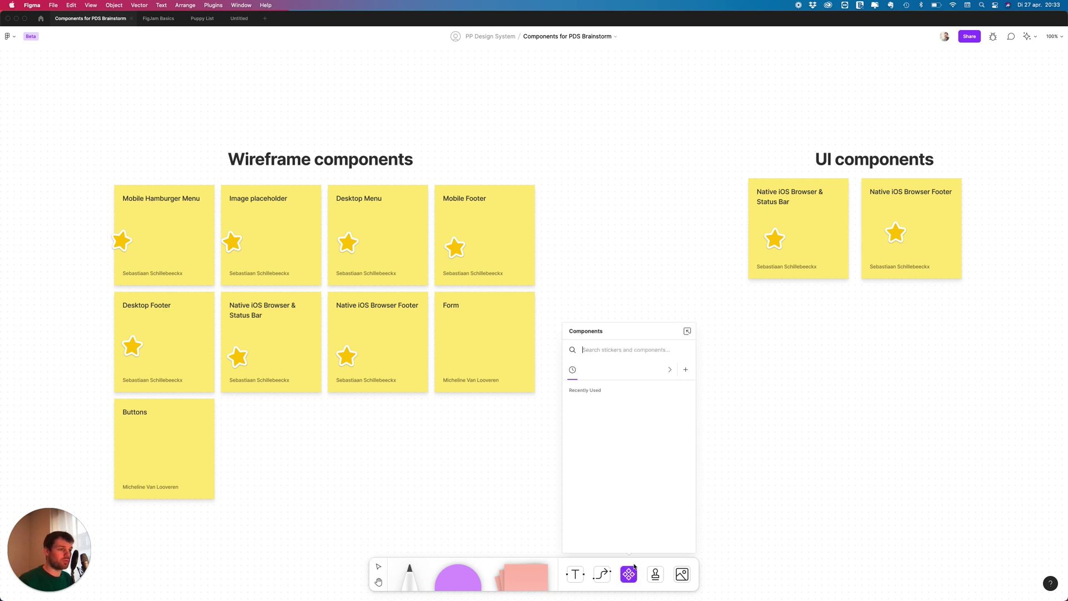
left_click(656, 574)
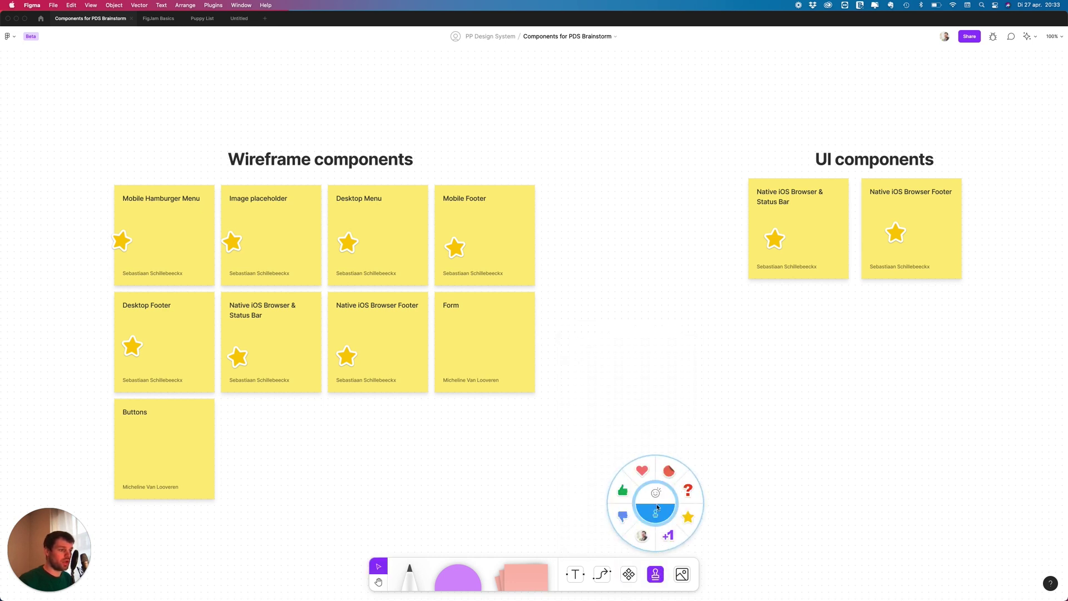
left_click(684, 514)
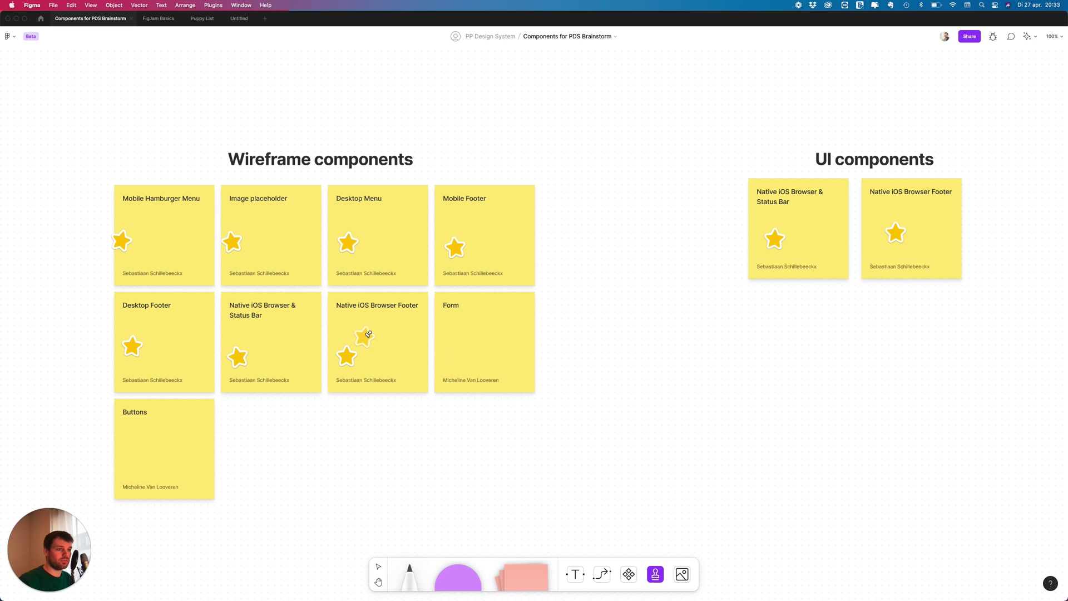
left_click(366, 340)
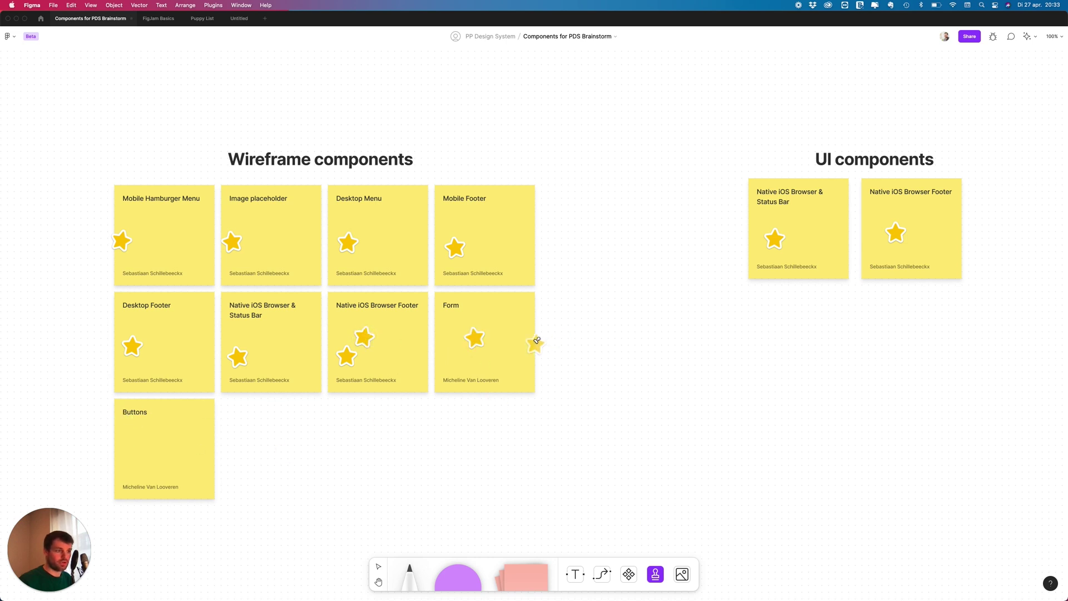
- Stamp four stars on the Form note and one star on the Buttons note
left_click(486, 315)
left_click(454, 322)
left_click(458, 344)
left_click(496, 356)
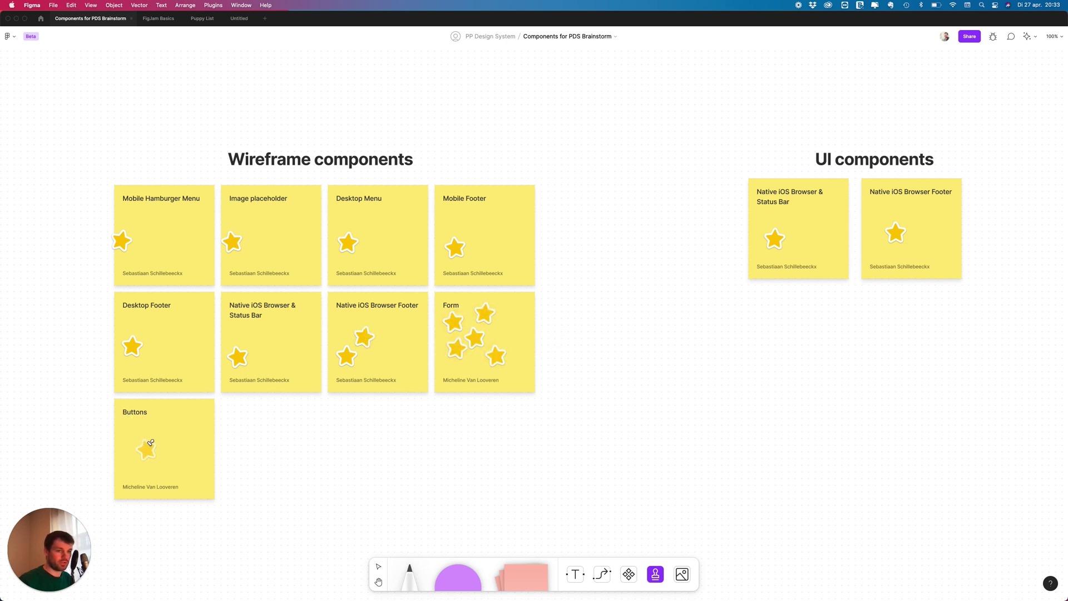
left_click(138, 435)
- Remove three extra stars from Form and nudge the Buttons star up and right
key("Escape")
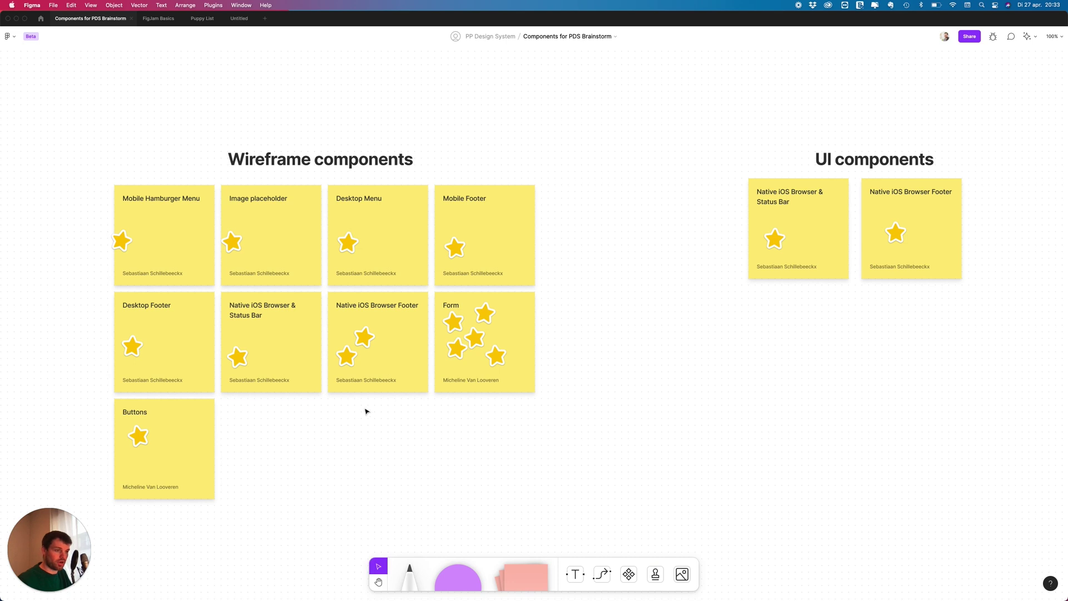
left_click(455, 350)
left_click(453, 321)
left_click(484, 313)
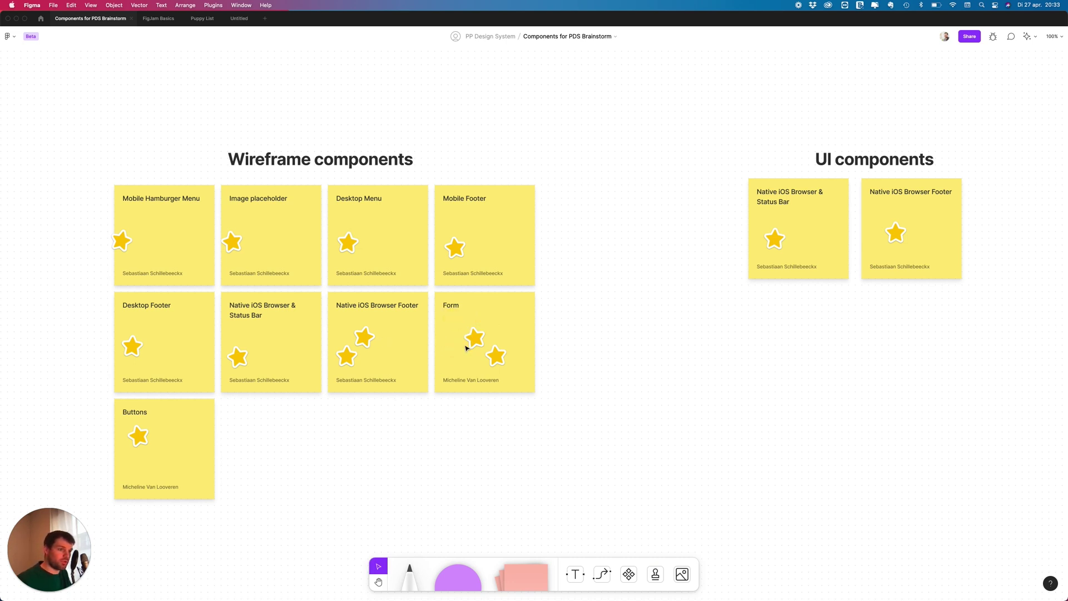
left_click_drag(143, 441, 162, 433)
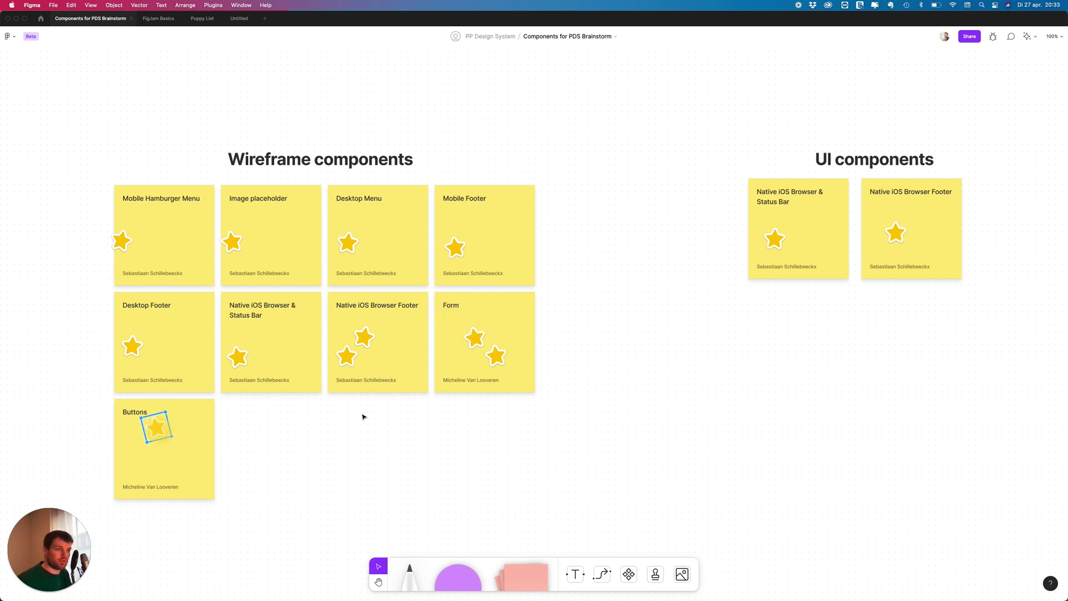
left_click(911, 370)
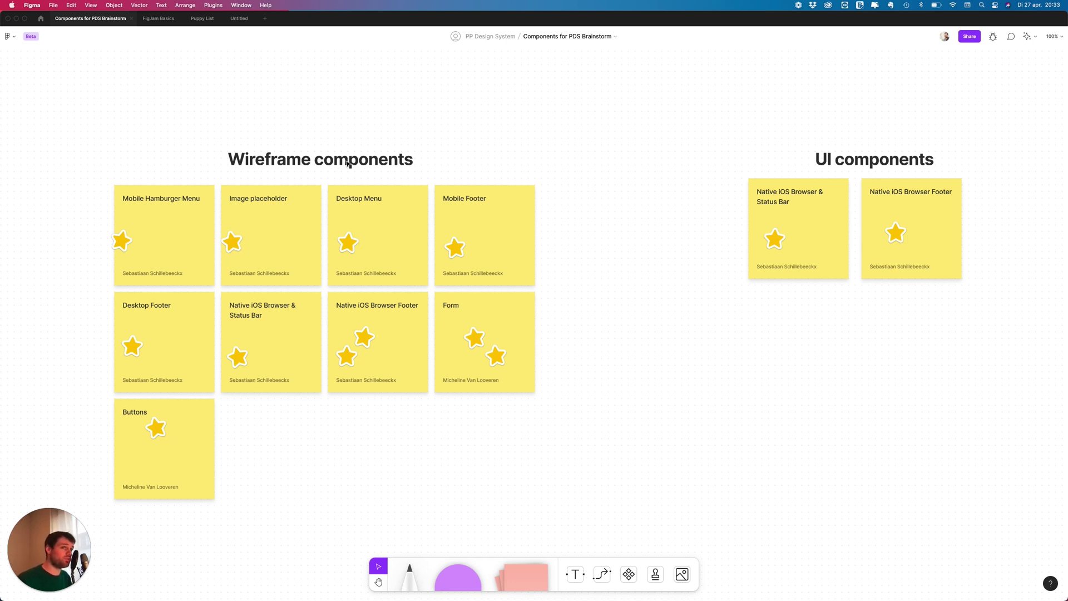
- From the PP Design System project, browse Community FigJam templates and open Flow Charts
left_click(40, 19)
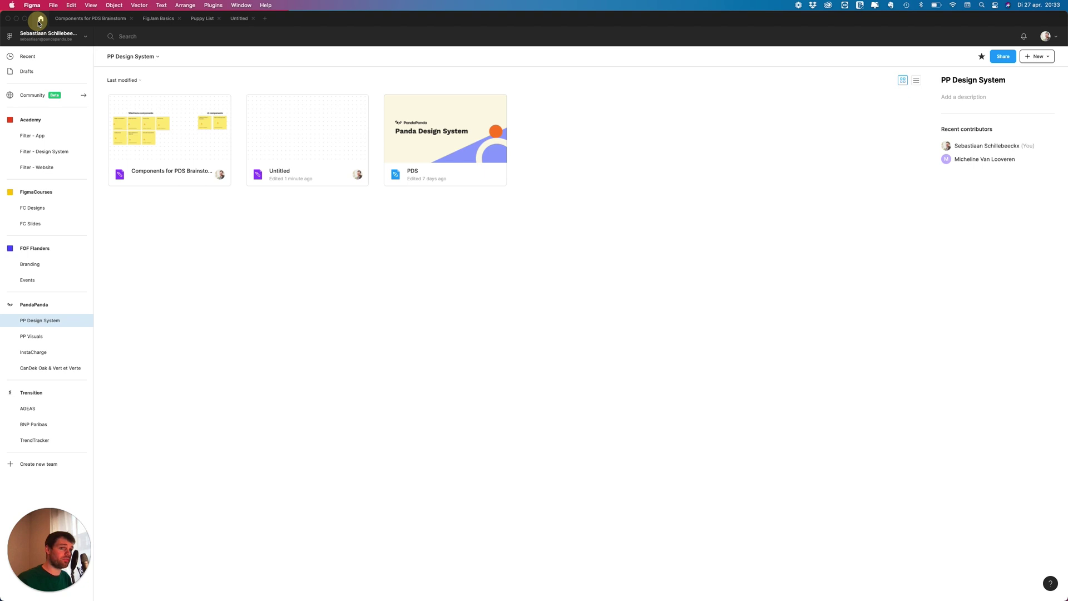
left_click(37, 305)
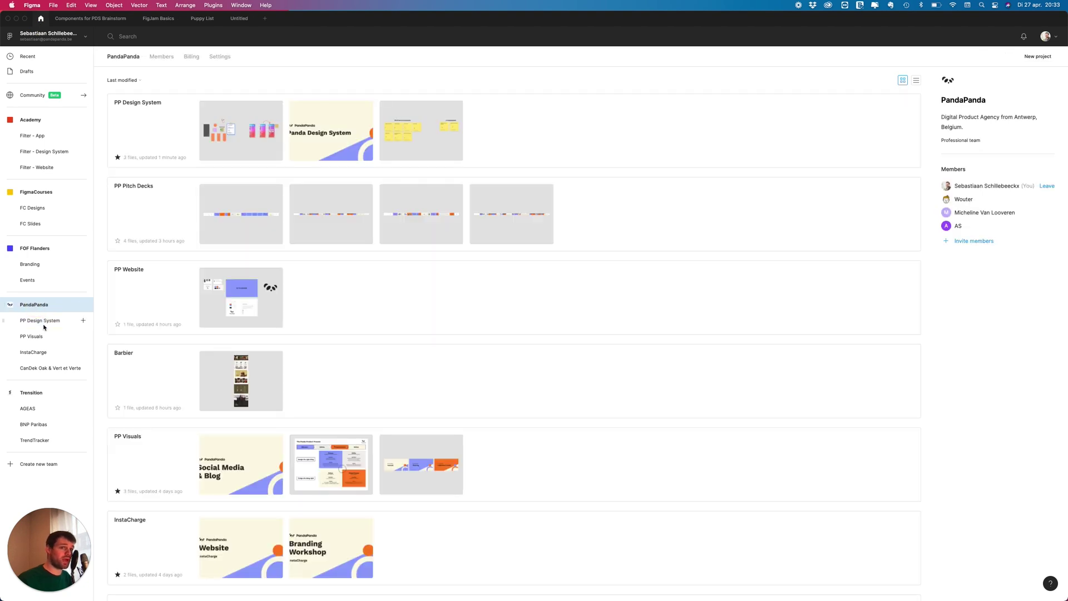
left_click(43, 326)
left_click(179, 177)
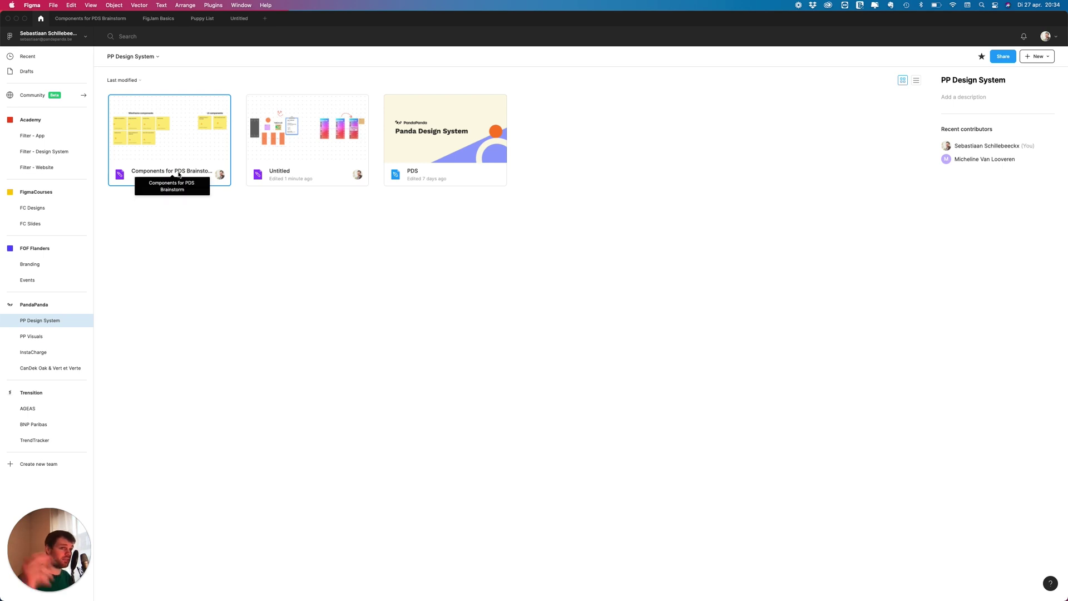
left_click(40, 99)
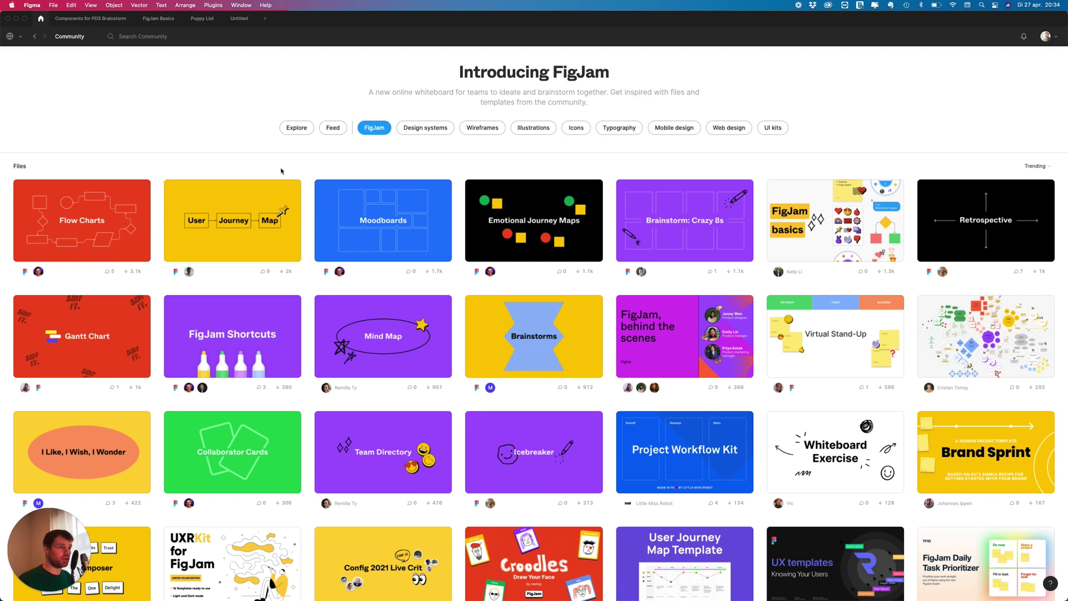
scroll(190, 200, "down", 2)
scroll(144, 217, "up", 2)
left_click(101, 227)
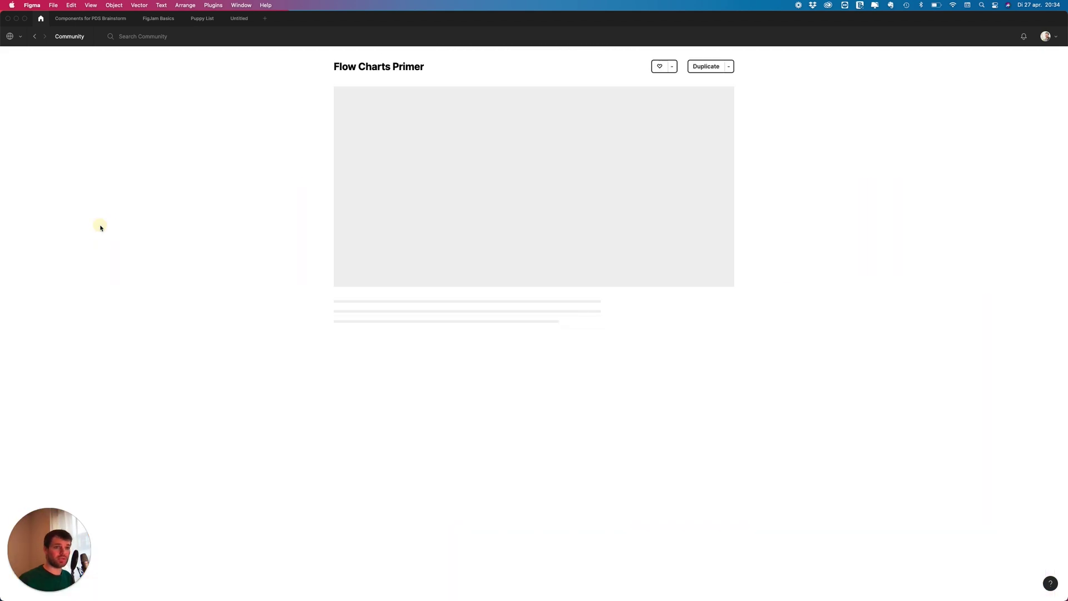
- Duplicate the Flow Charts Primer template into your own drafts
left_click(694, 67)
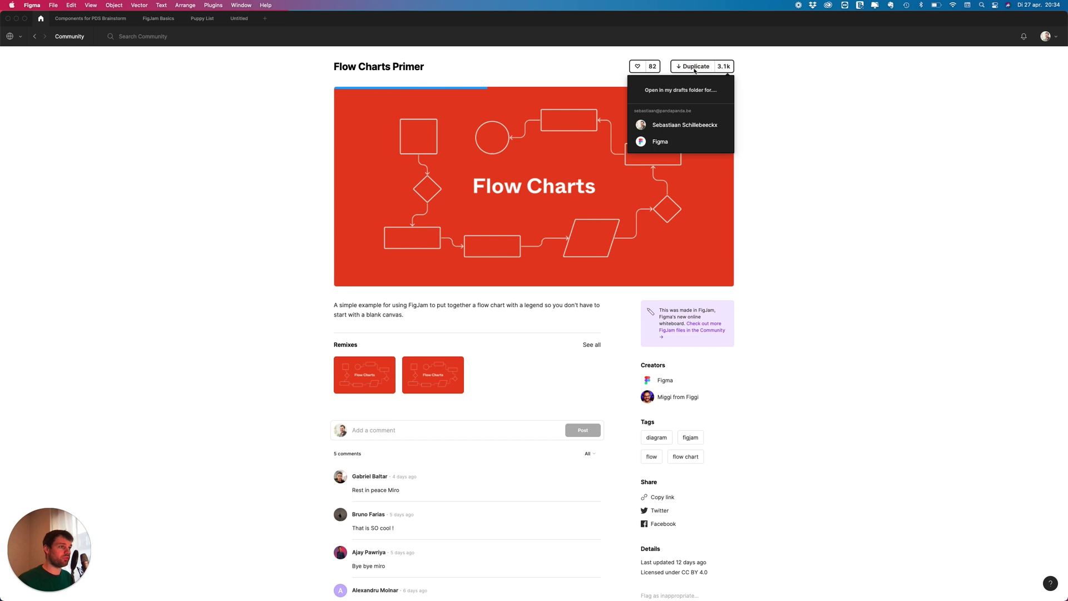
left_click(689, 95)
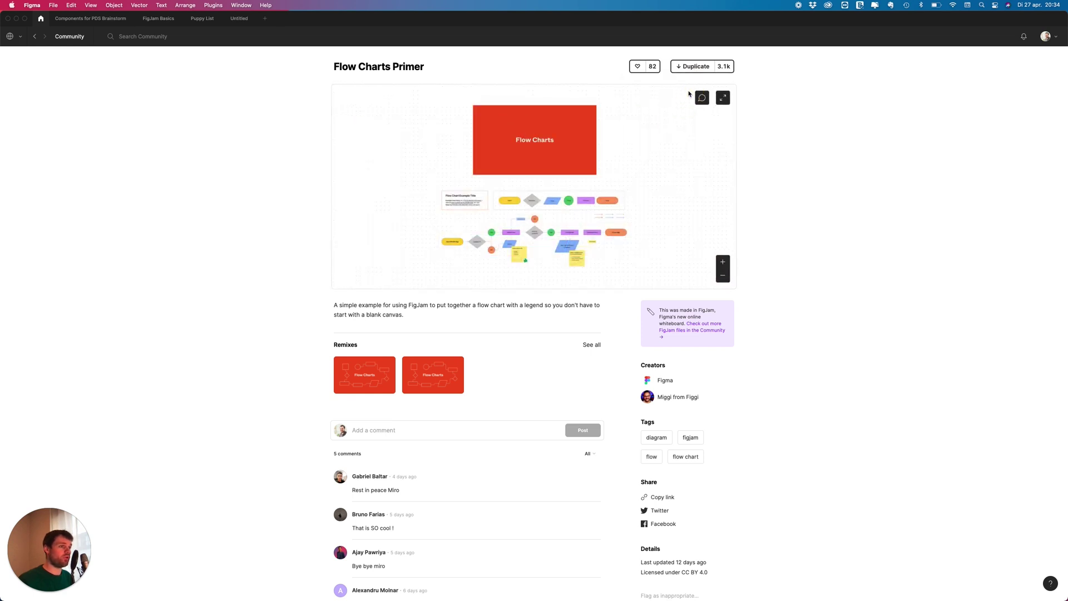
left_click(686, 69)
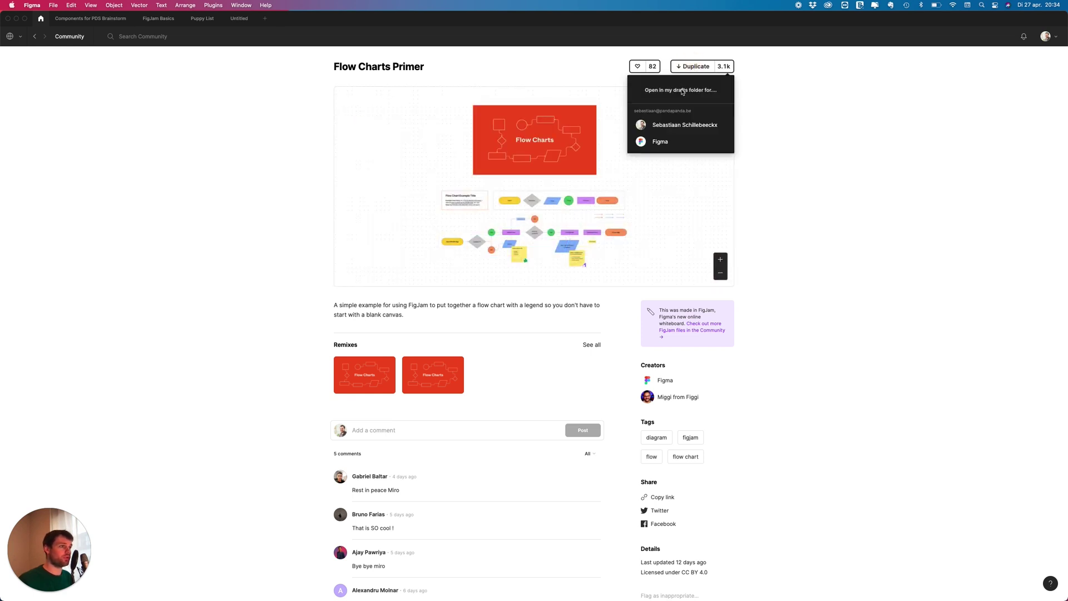
left_click(682, 92)
left_click(689, 67)
left_click(682, 126)
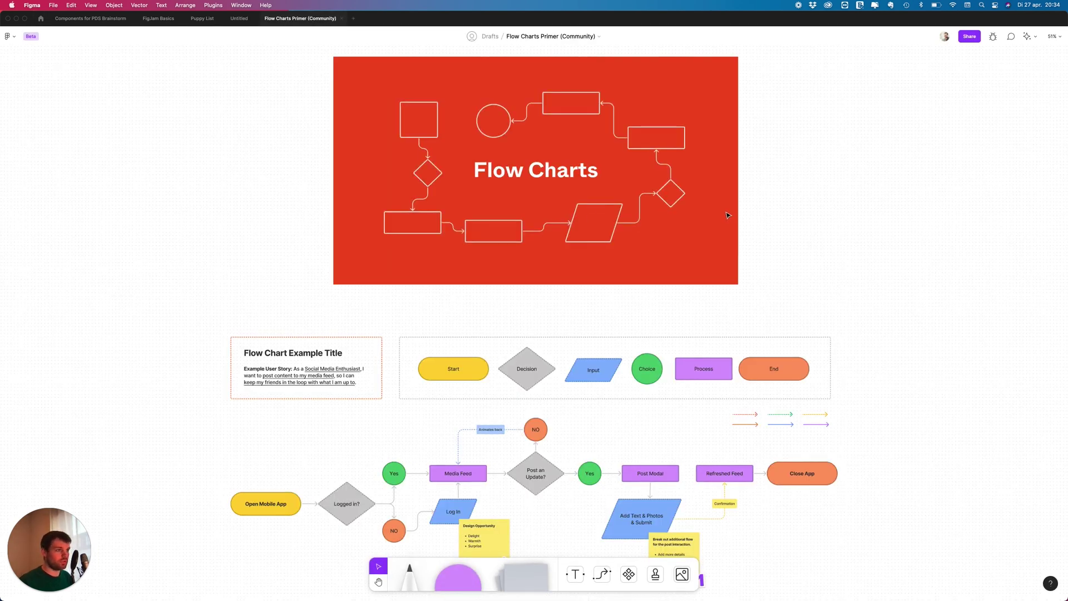
- Copy the legend's Start and Decision shapes to below the flowchart, side by side
scroll(900, 241, "down", 5)
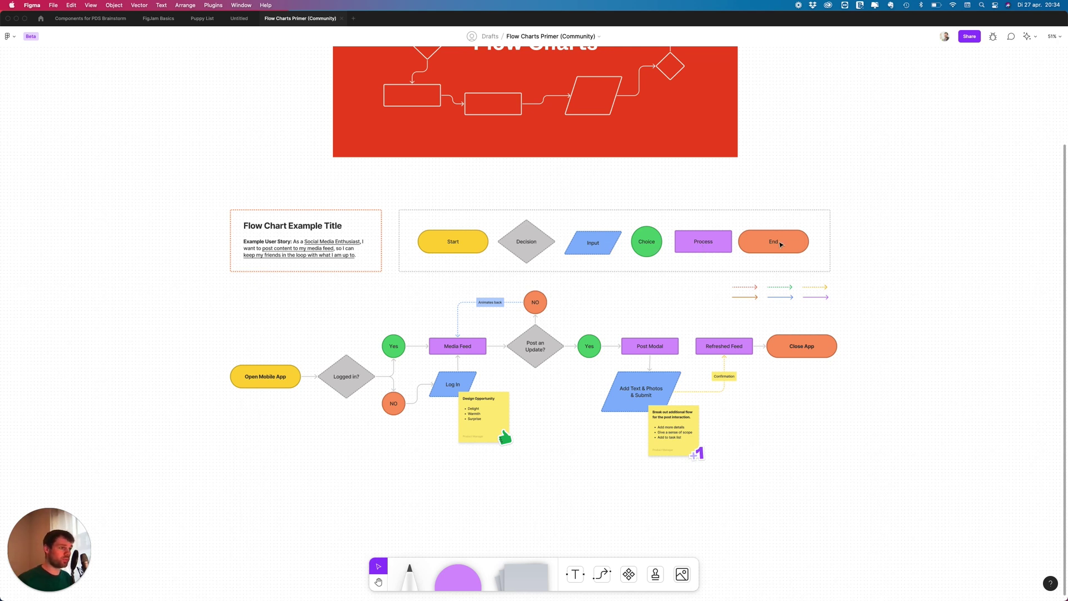
scroll(881, 248, "down", 2)
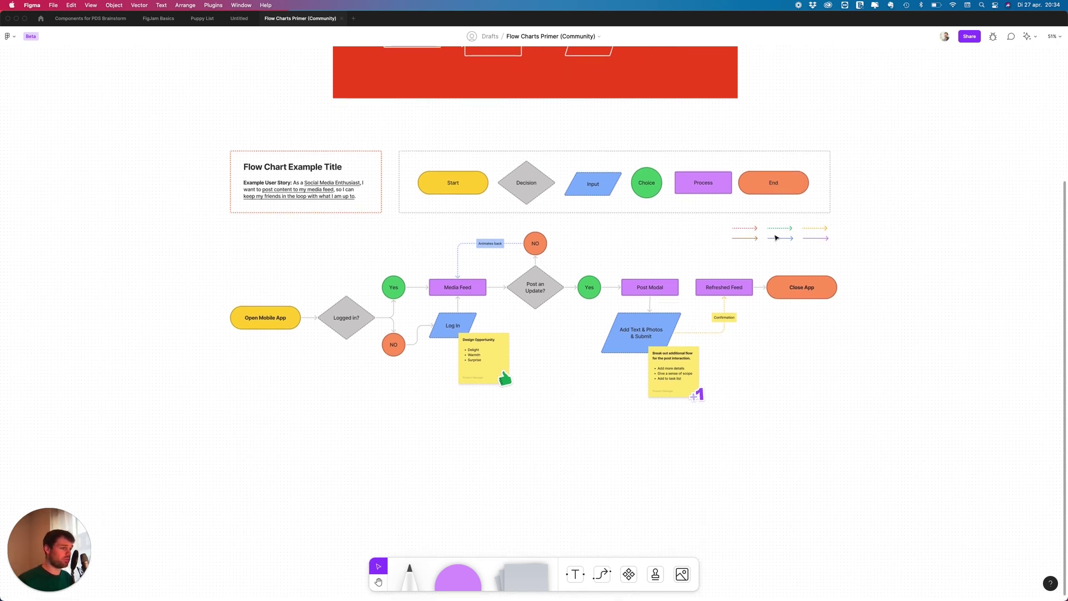
scroll(712, 257, "down", 1)
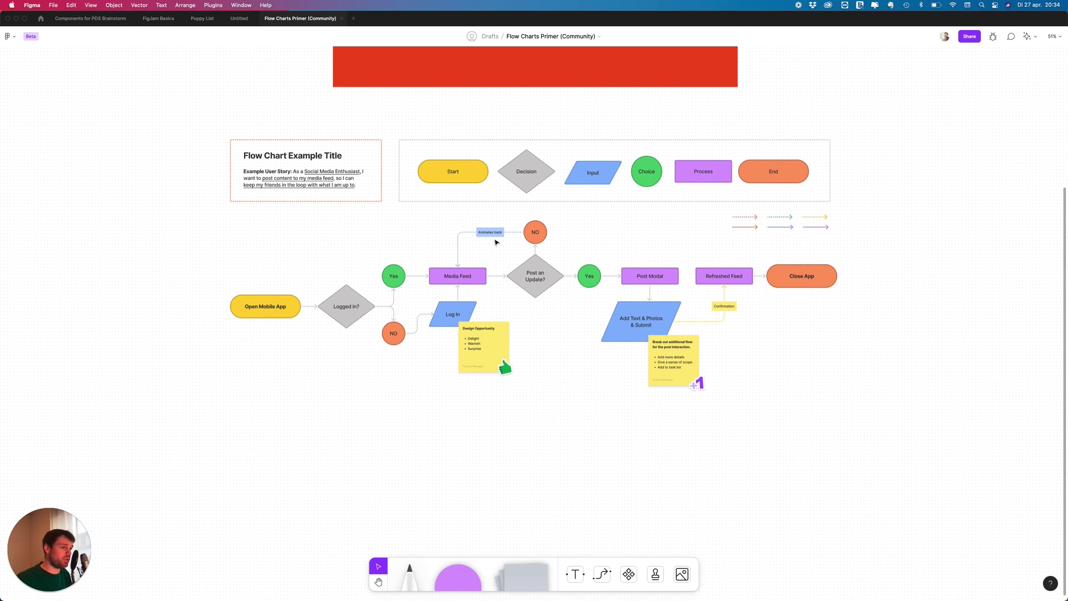
left_click(463, 180)
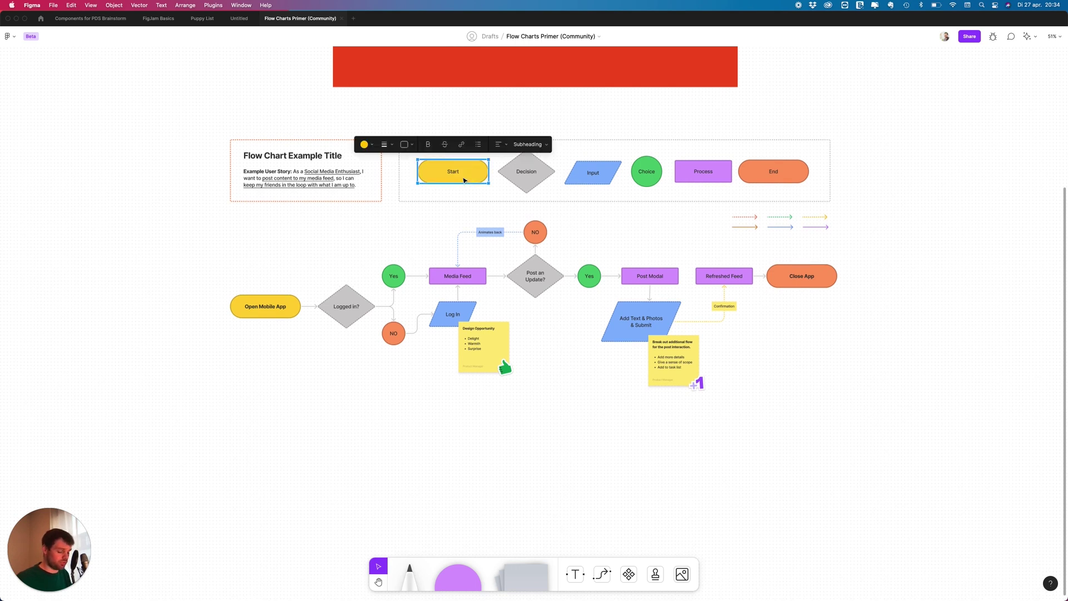
left_click_drag(462, 172, 414, 463)
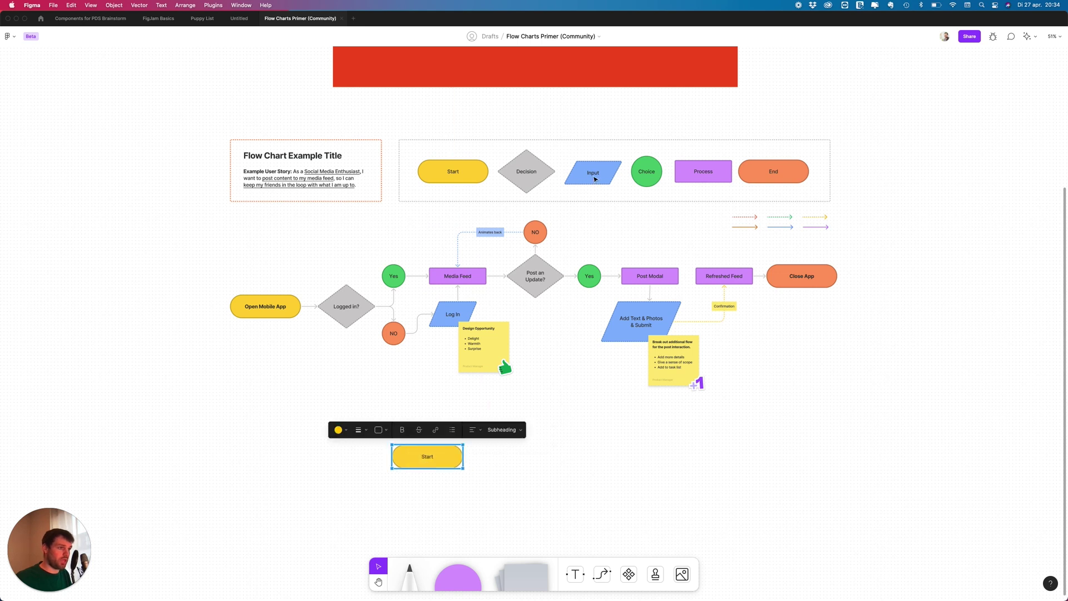
left_click_drag(538, 175, 514, 457)
- Connect the Start copy to the Decision copy with an arrow and zoom to 100%
left_click(431, 461)
left_click(484, 484)
key("shift+0")
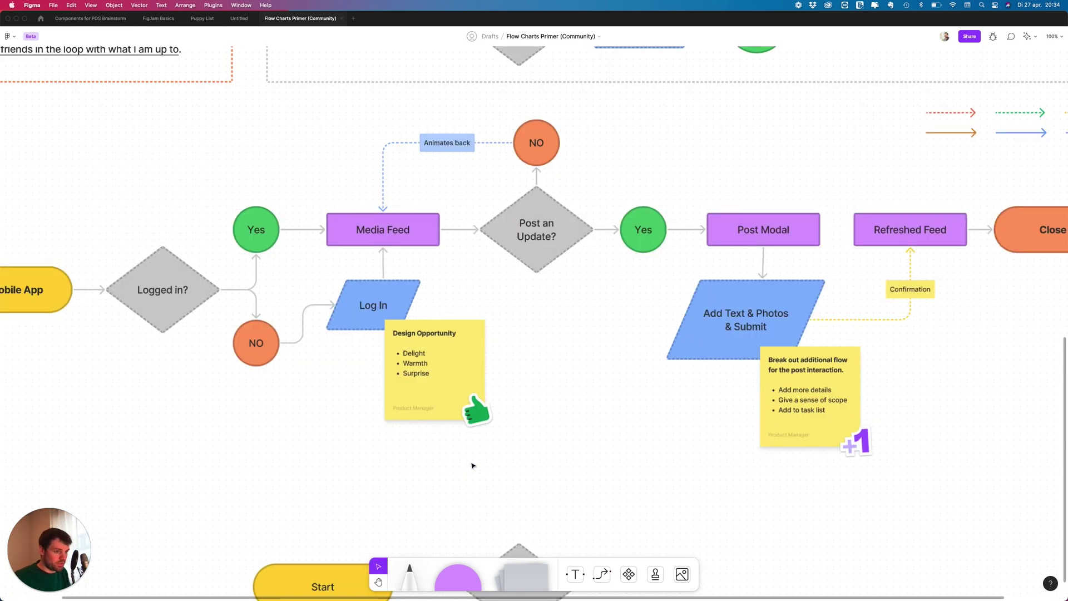
scroll(473, 465, "down", 5)
scroll(472, 465, "right", 2)
scroll(443, 426, "up", 5)
scroll(439, 425, "left", 2)
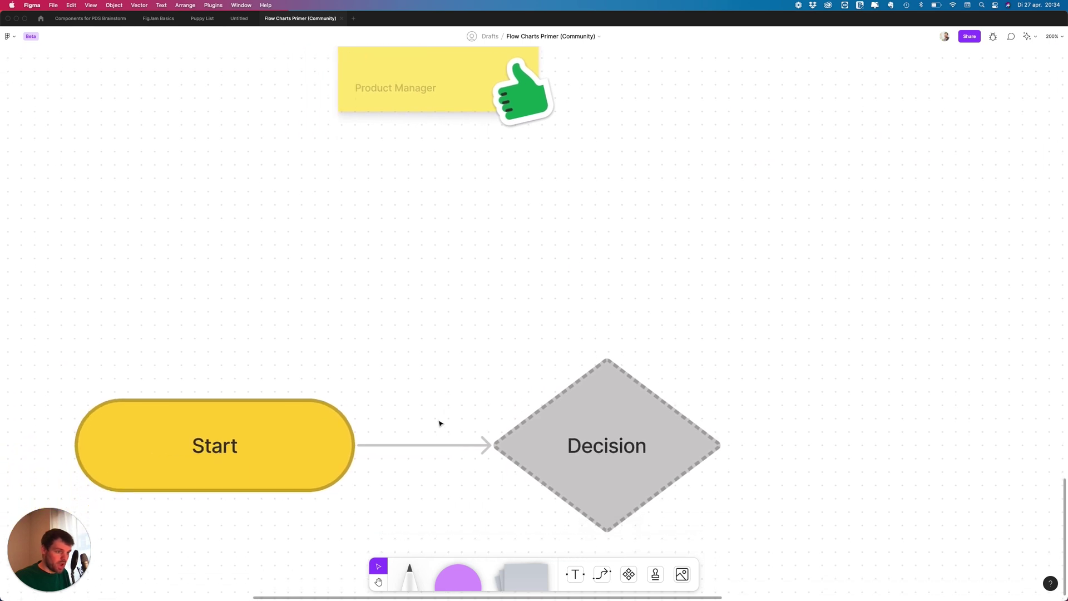
scroll(439, 424, "down", 5)
- Place a sticky above-right of the Decision copy reading 'This is good stuff!'
left_click_drag(527, 576, 700, 371)
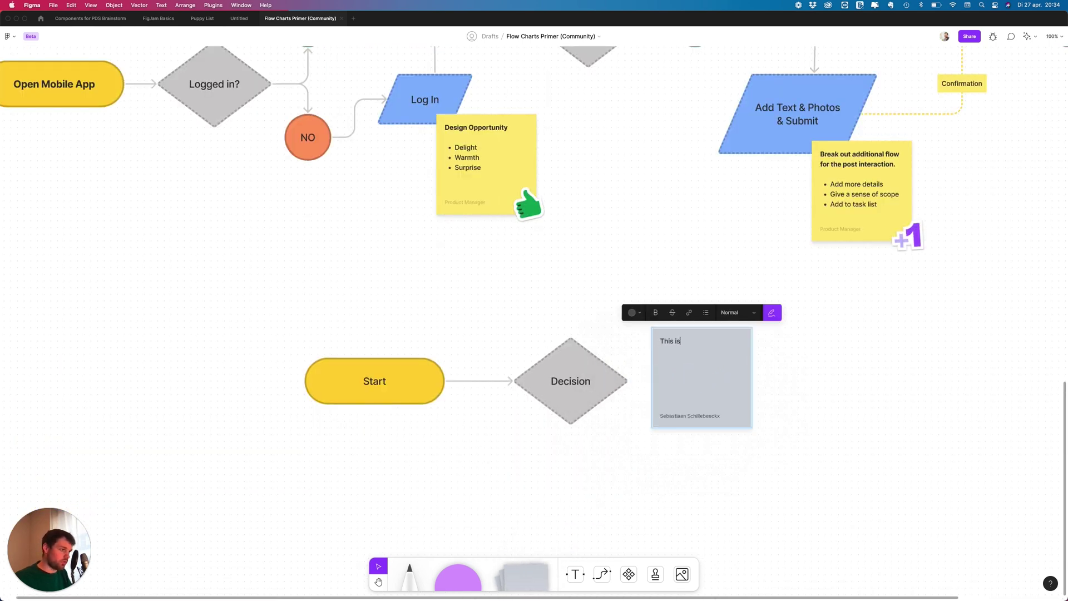
type("This is good stuff!")
left_click(798, 386)
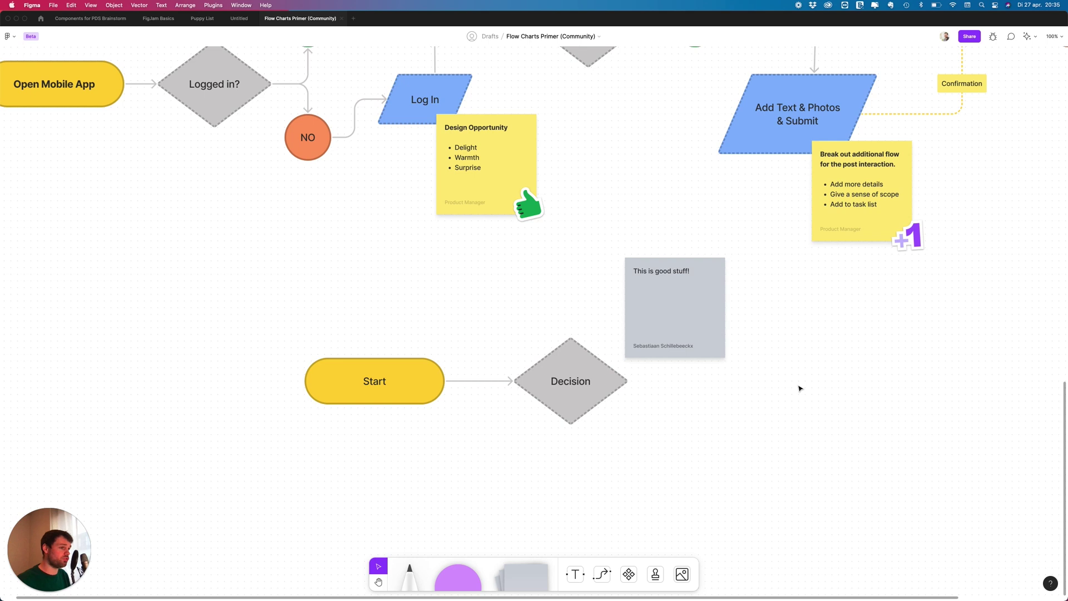
key("super+minus")
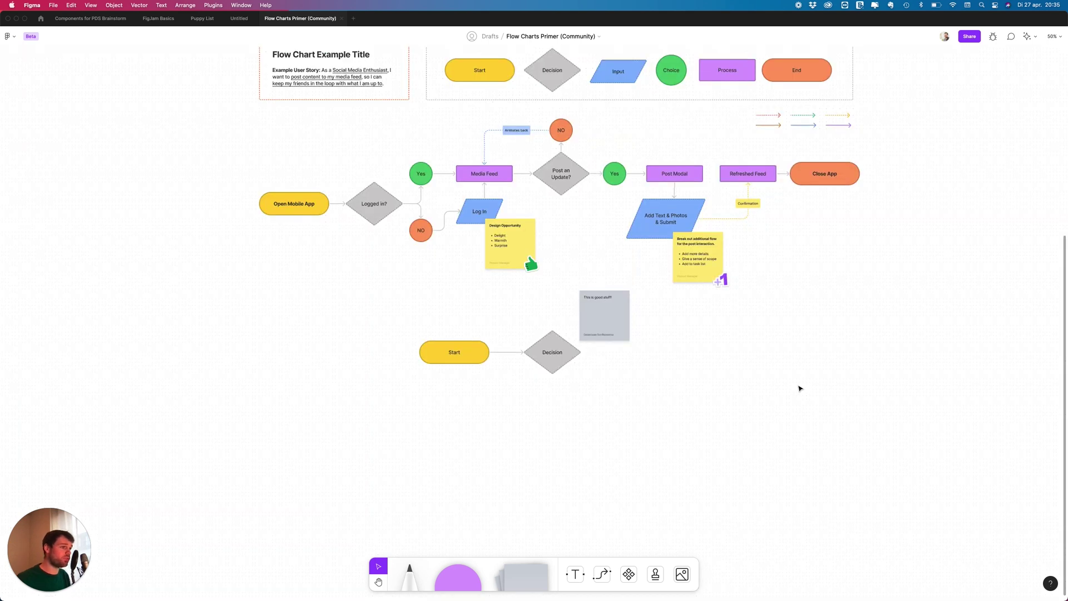
scroll(800, 388, "up", 10)
scroll(799, 387, "down", 8)
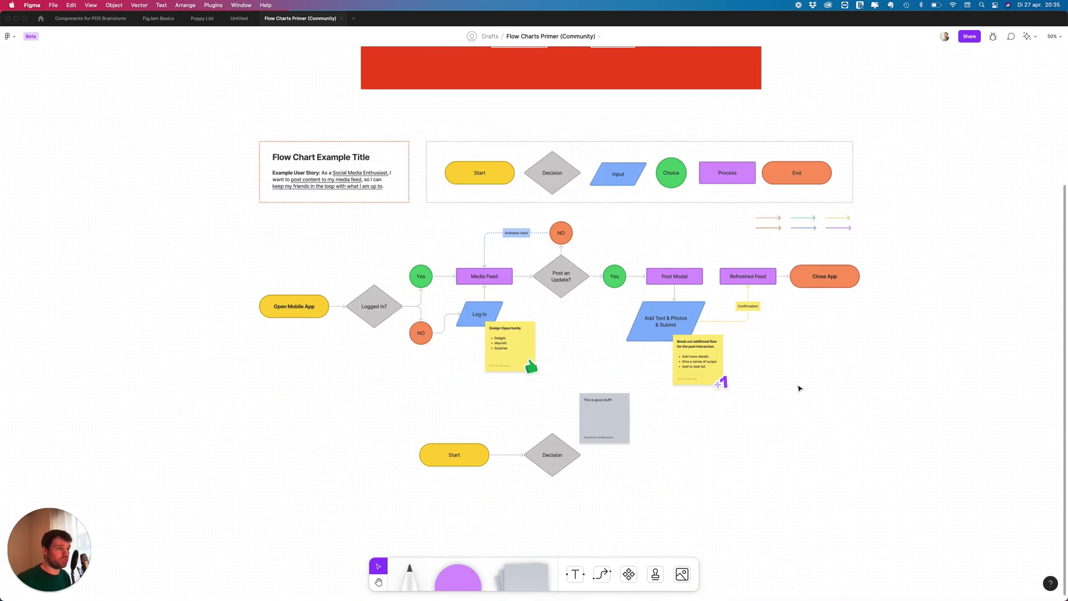
scroll(800, 387, "down", 3)
scroll(799, 388, "up", 5)
scroll(800, 387, "down", 5)
scroll(800, 388, "up", 4)
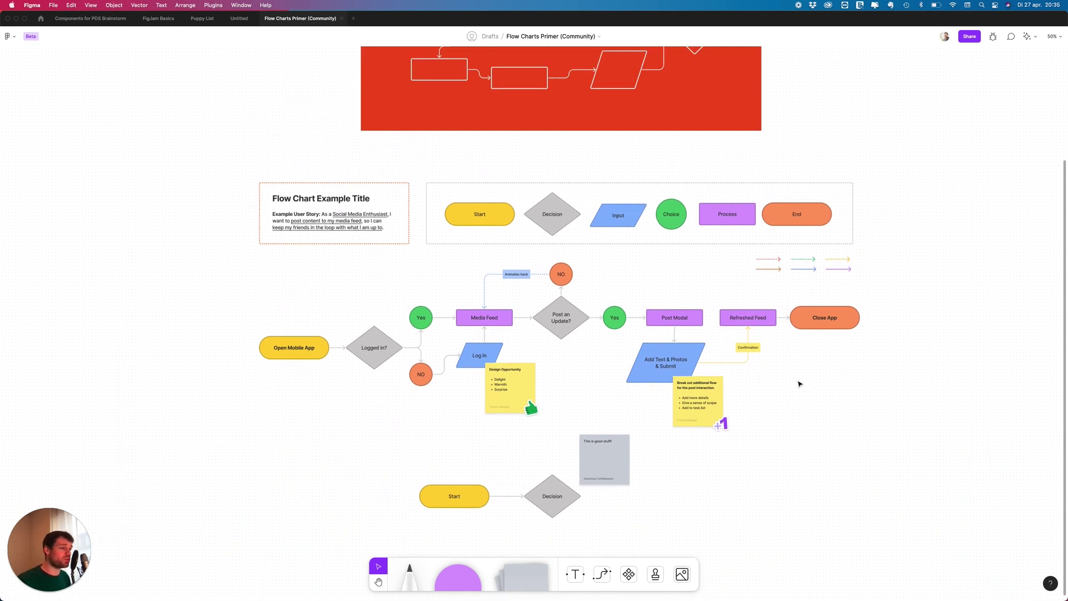
scroll(808, 374, "down", 2)
scroll(808, 374, "up", 1)
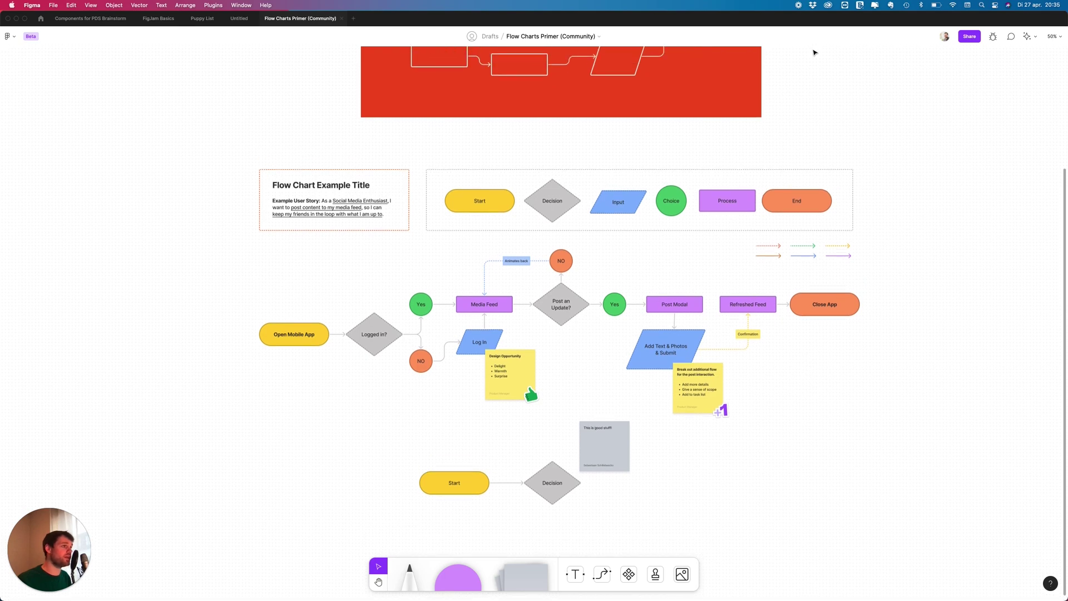